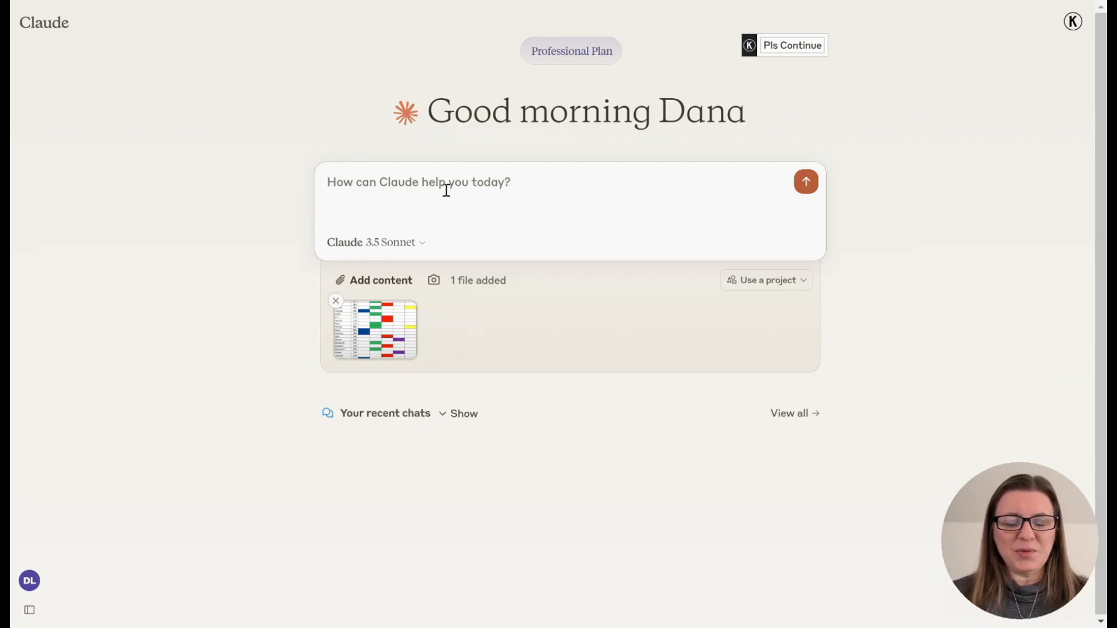
- Send a prompt asking to carefully recreate the attached Leeds Method table, labelling columns by color names and using colored dots instead of colored cells
{"action": "type", "text": "Rec"}
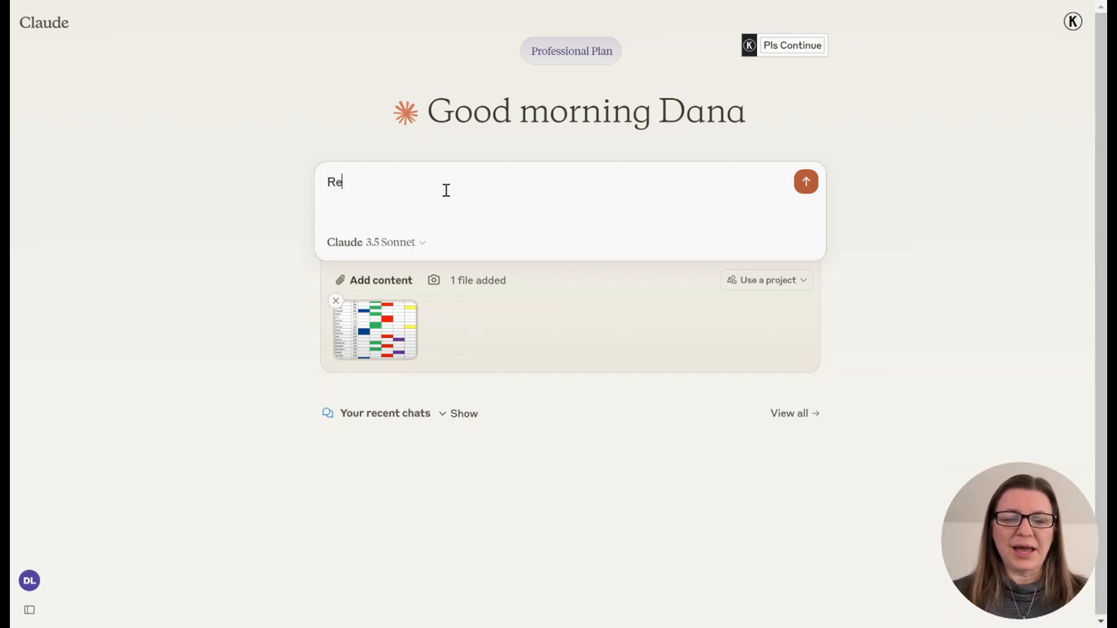
{"action": "key", "text": "BackSpace"}
{"action": "key", "text": "BackSpace"}
{"action": "key", "text": "BackSpace"}
{"action": "type", "text": "This is a L"}
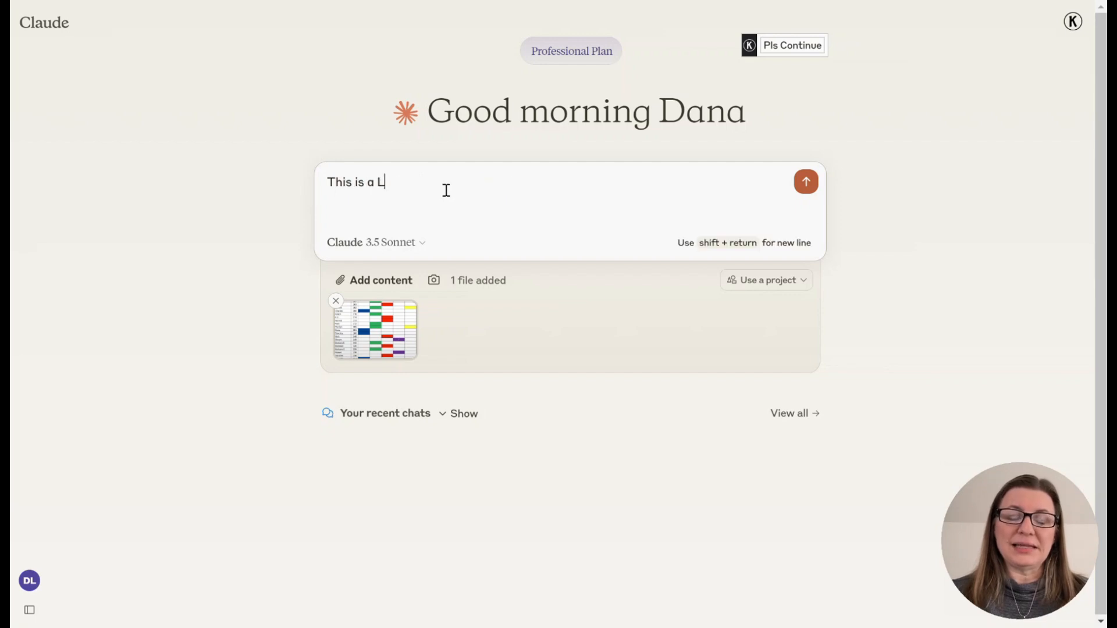
{"action": "type", "text": "eecds M"}
{"action": "key", "text": "BackSpace"}
{"action": "key", "text": "BackSpace"}
{"action": "key", "text": "BackSpace"}
{"action": "key", "text": "BackSpace"}
{"action": "key", "text": "BackSpace"}
{"action": "type", "text": "ds "}
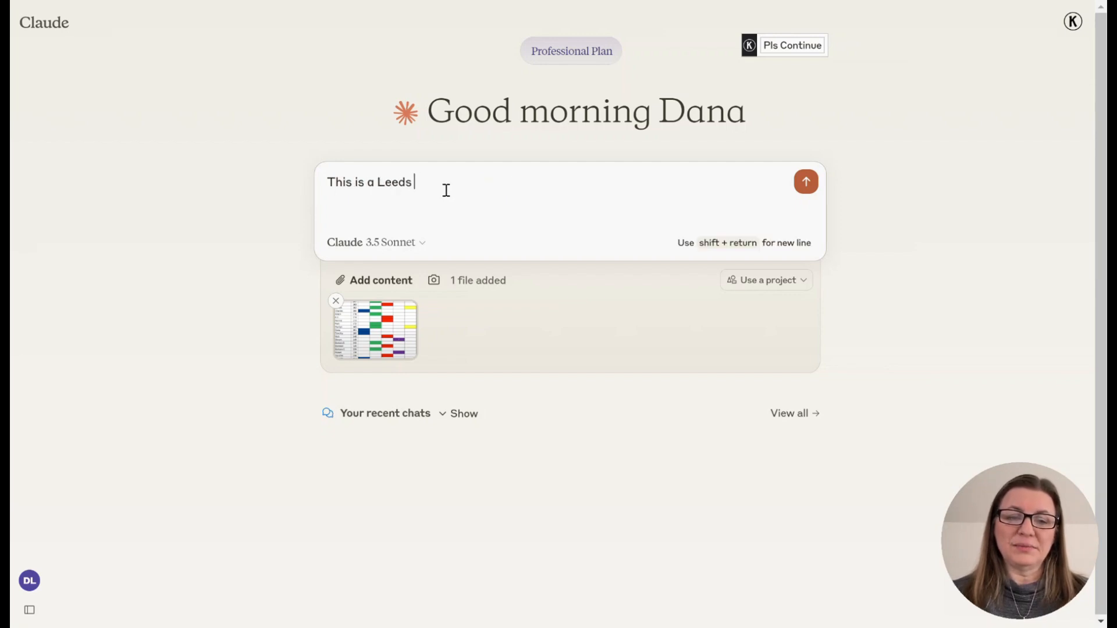
{"action": "type", "text": "Method tabl"}
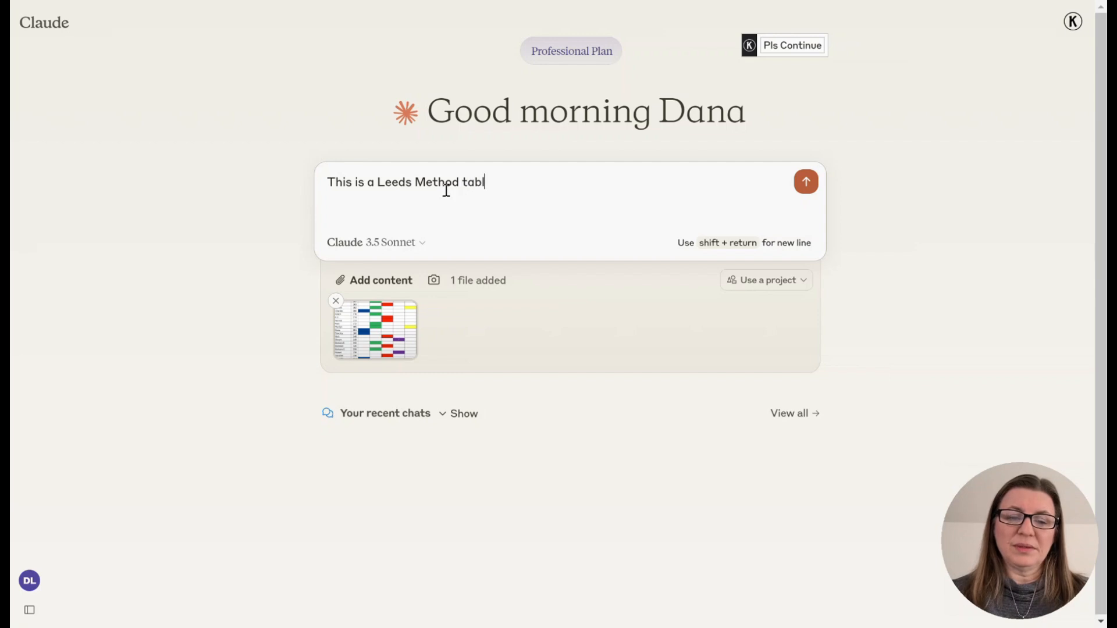
{"action": "type", "text": "e. Please careful"}
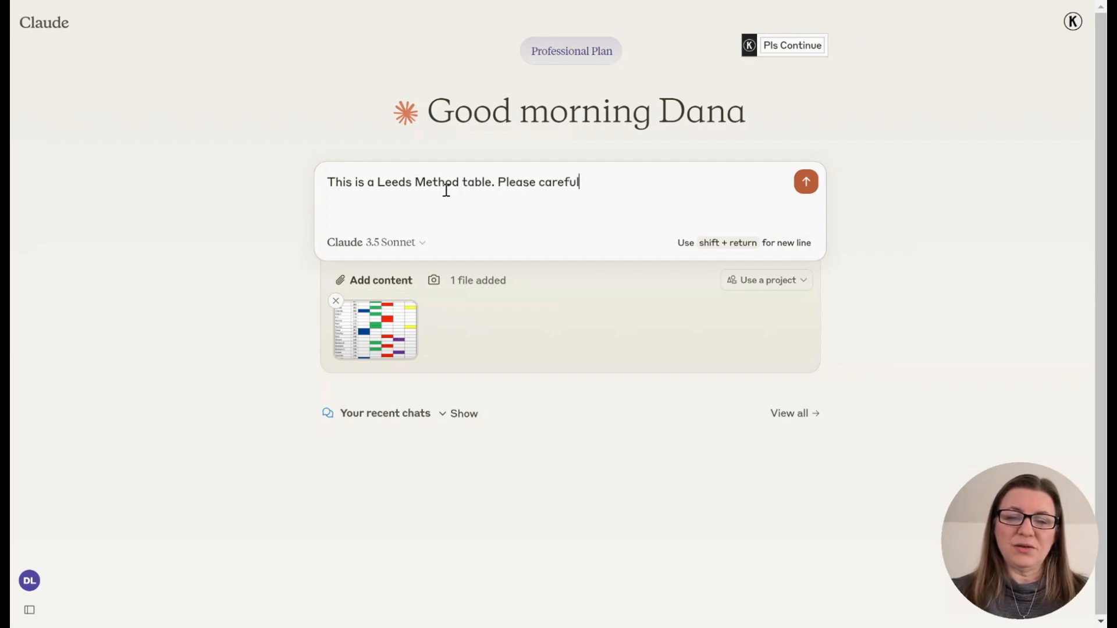
{"action": "type", "text": "ly recreate i"}
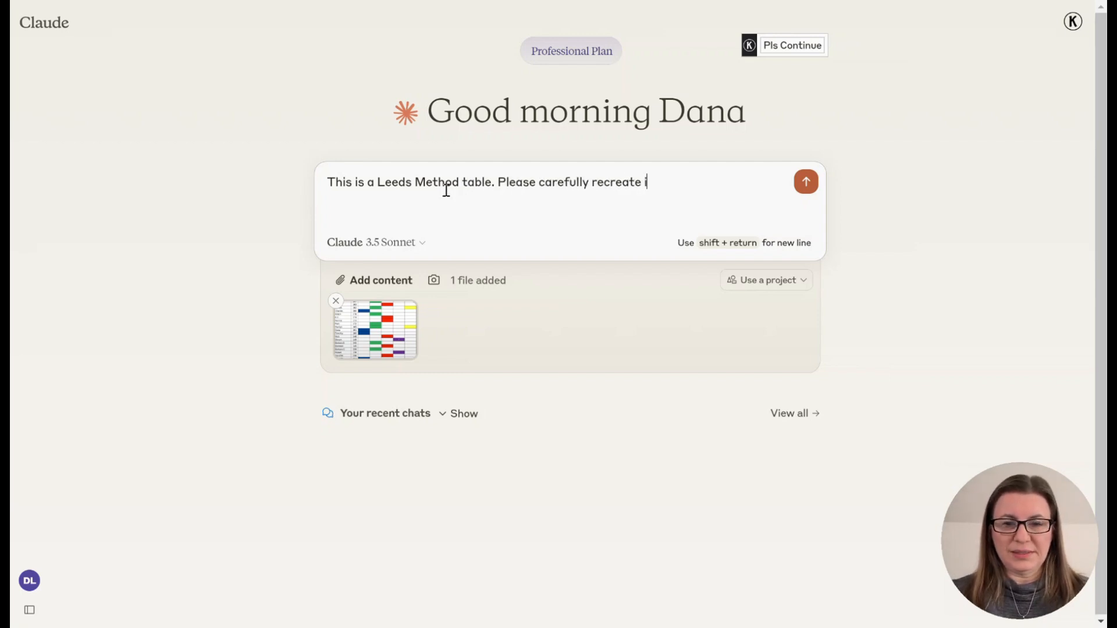
{"action": "type", "text": "t. Label"}
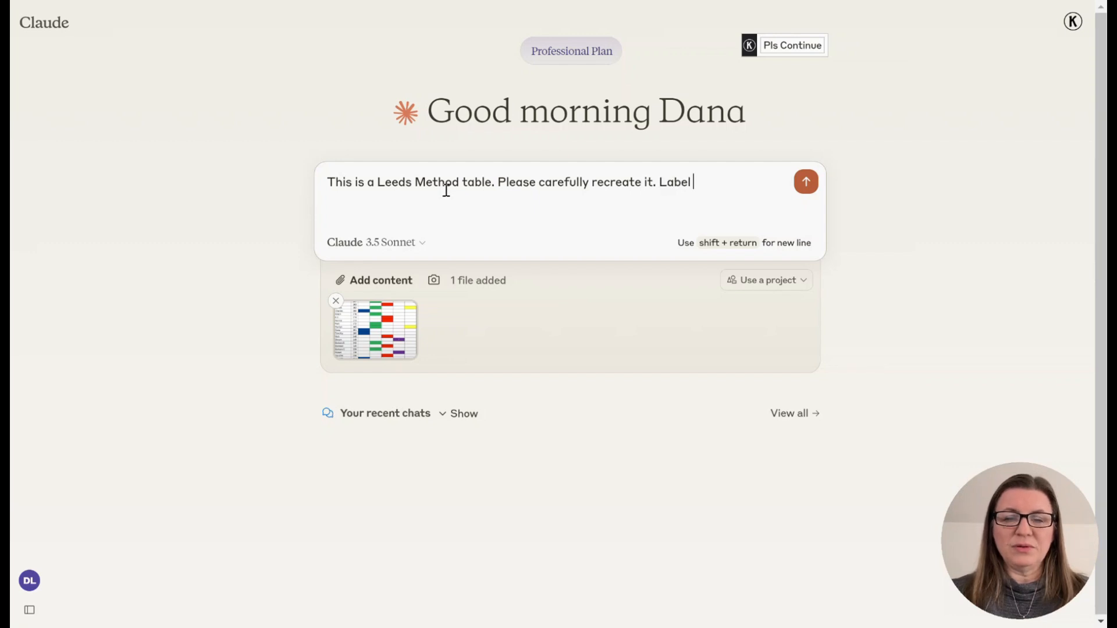
{"action": "type", "text": " the columns"}
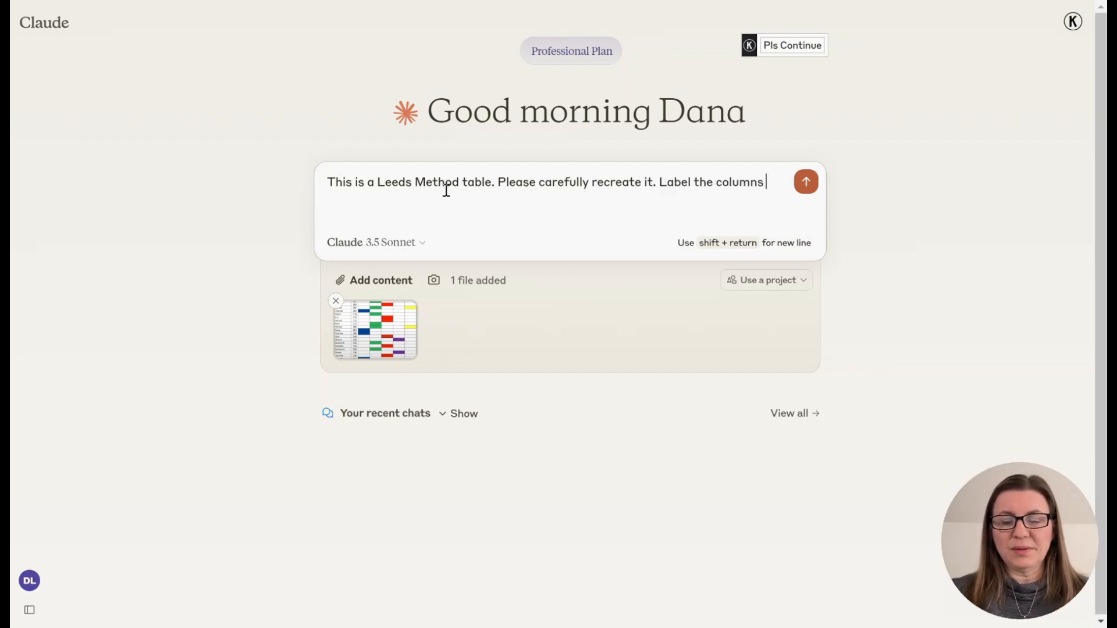
{"action": "type", "text": " by the color names. "}
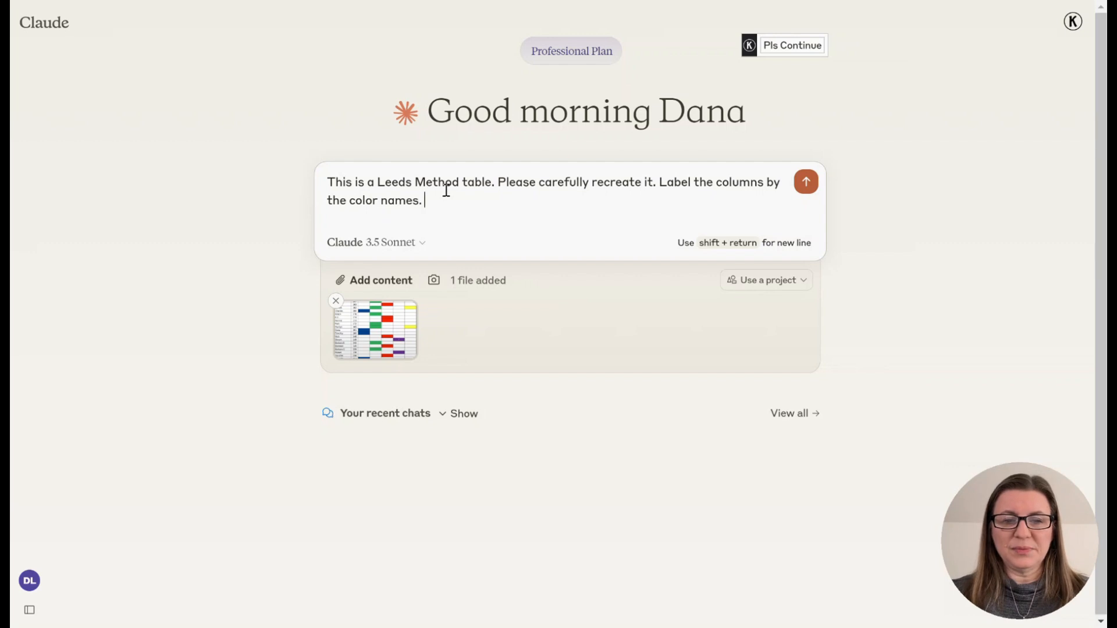
{"action": "type", "text": "And use colored dots int"}
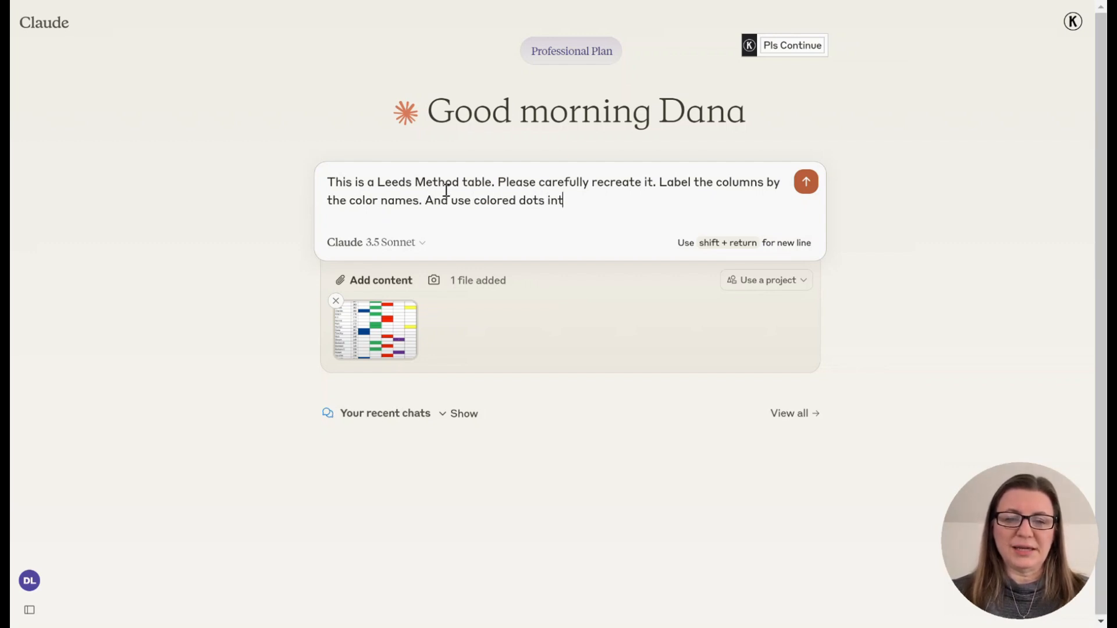
{"action": "key", "text": "BackSpace"}
{"action": "type", "text": "stead of the "}
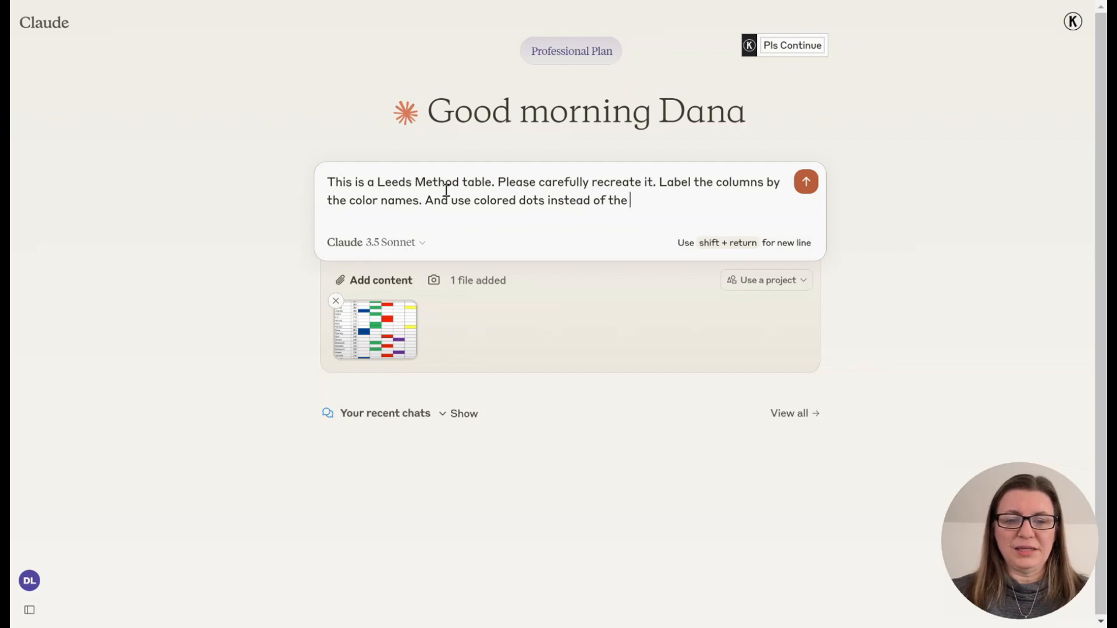
{"action": "type", "text": "cells of color."}
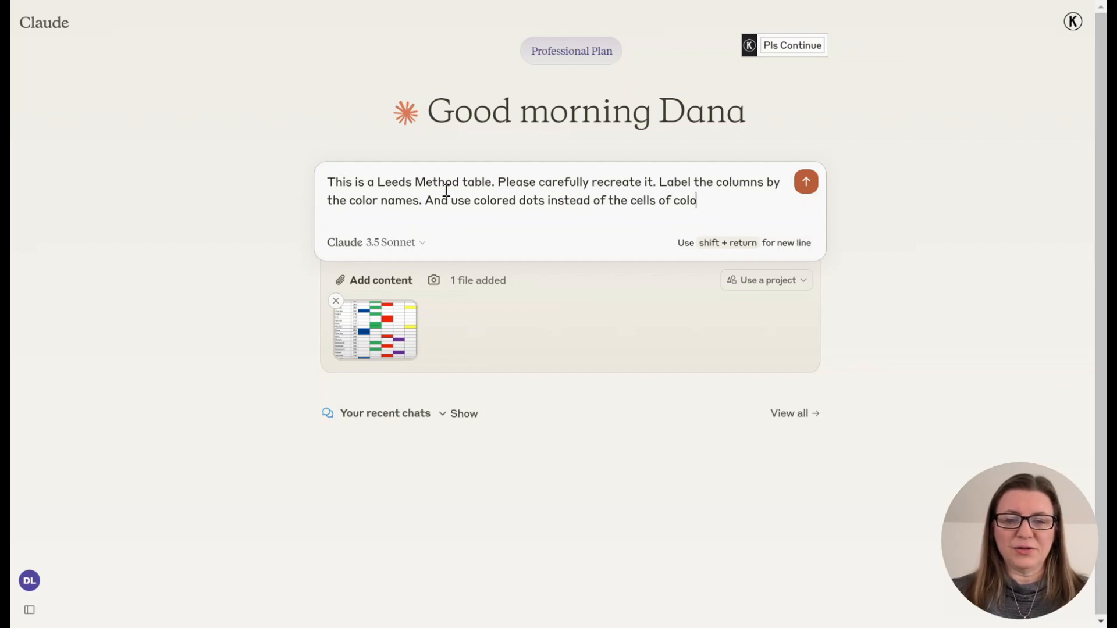
{"action": "left_click", "coordinate": [805, 182]}
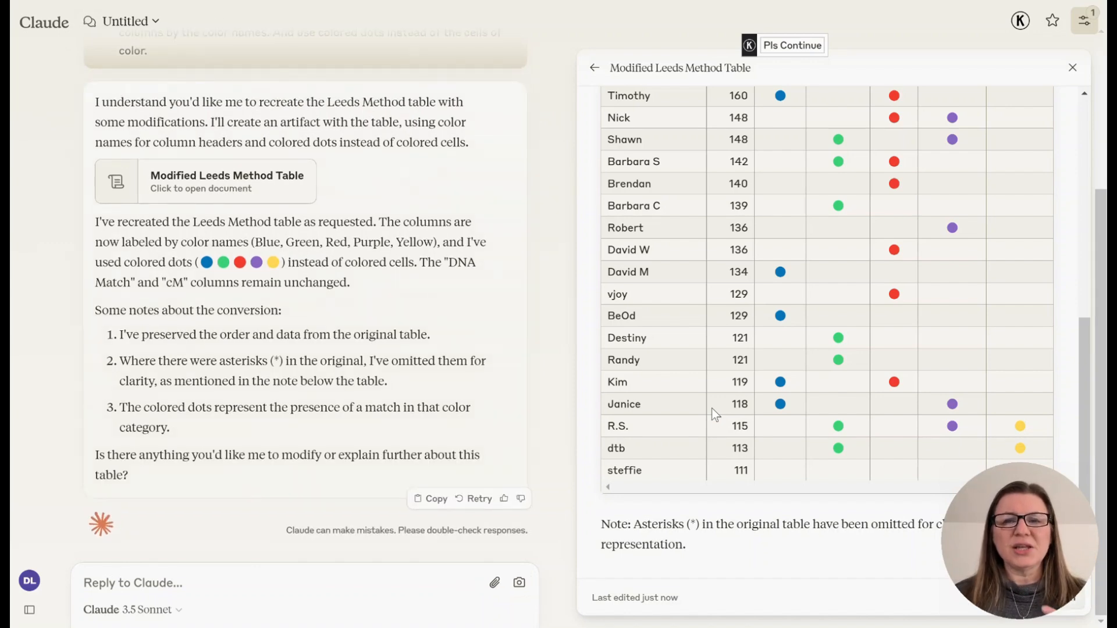
- Start a reply headed 'Make the following corrections:' with a first line saying the 285 cM match is only red
{"action": "scroll", "coordinate": [451, 218], "scroll_direction": "up", "scroll_amount": 4}
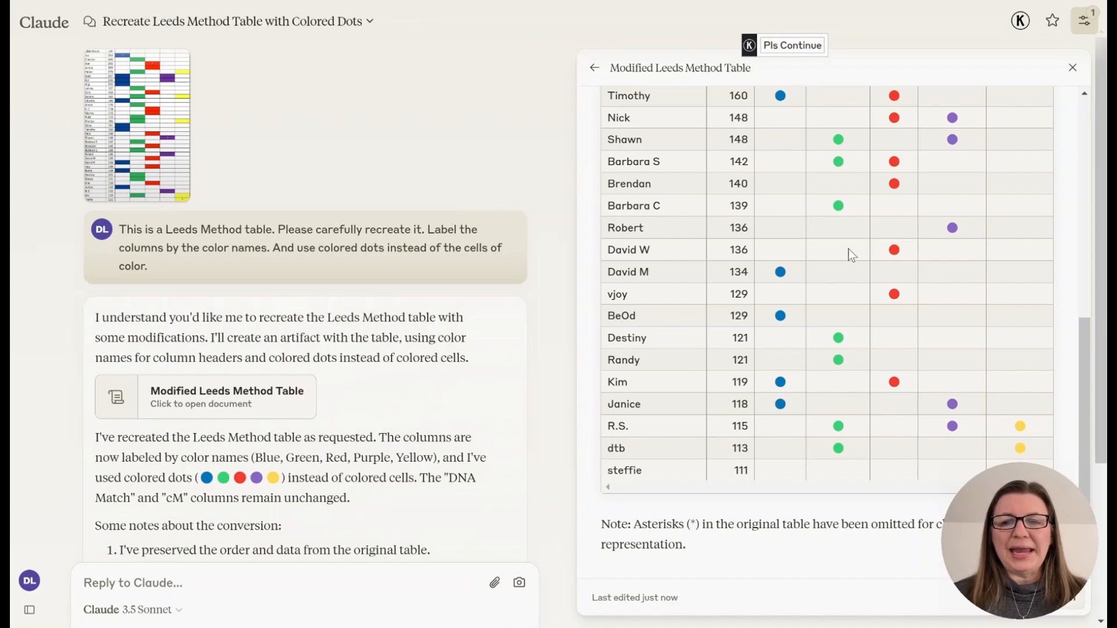
{"action": "scroll", "coordinate": [848, 250], "scroll_direction": "up", "scroll_amount": 8}
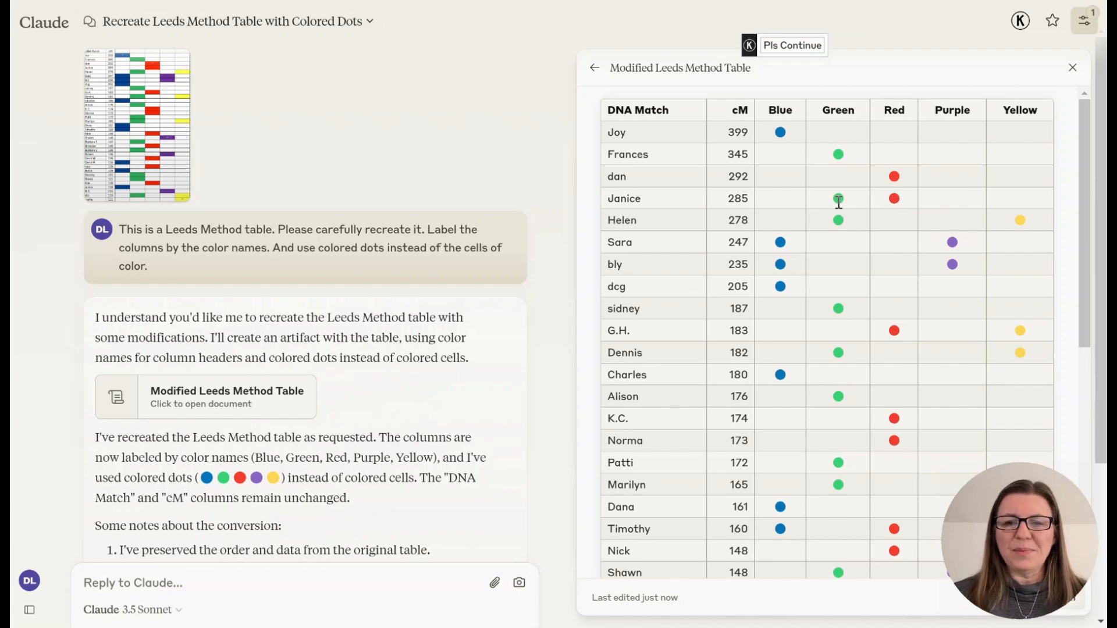
{"action": "type", "text": "J"}
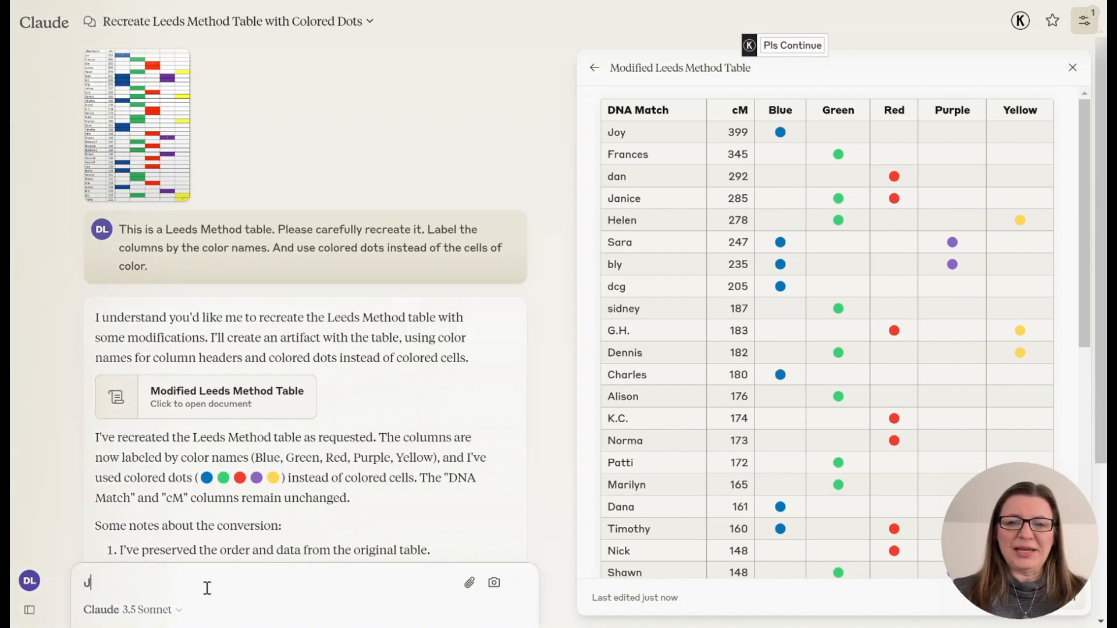
{"action": "type", "text": "anice is only red"}
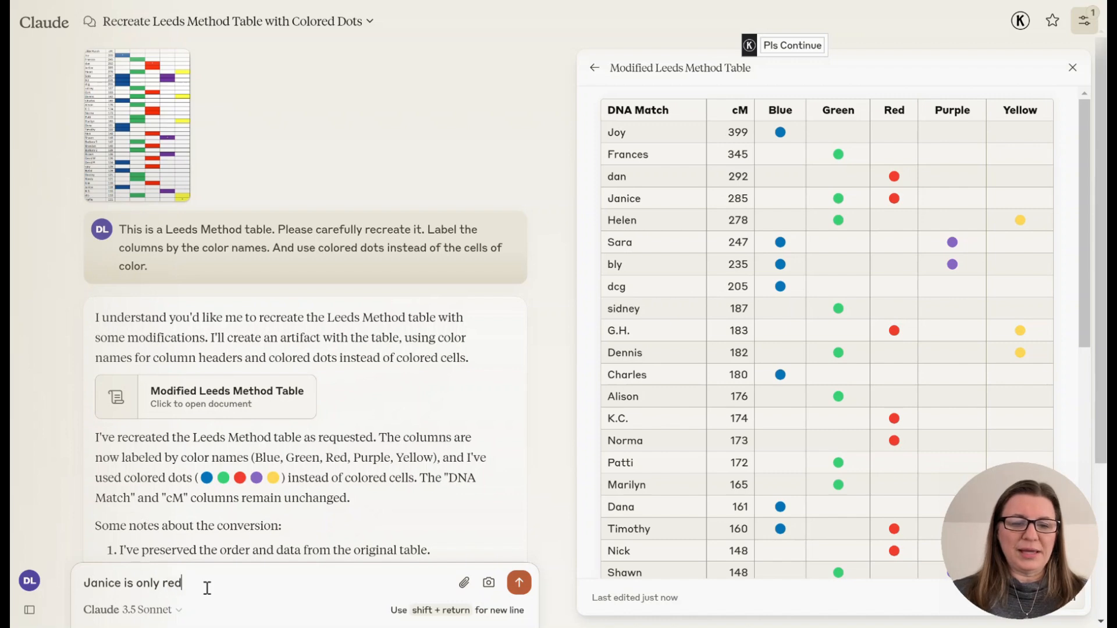
{"action": "key", "text": "Left"}
{"action": "key", "text": "Left"}
{"action": "key", "text": "Left"}
{"action": "key", "text": "Left"}
{"action": "key", "text": "Left"}
{"action": "key", "text": "Left"}
{"action": "key", "text": "Left"}
{"action": "type", "text": "Make the "}
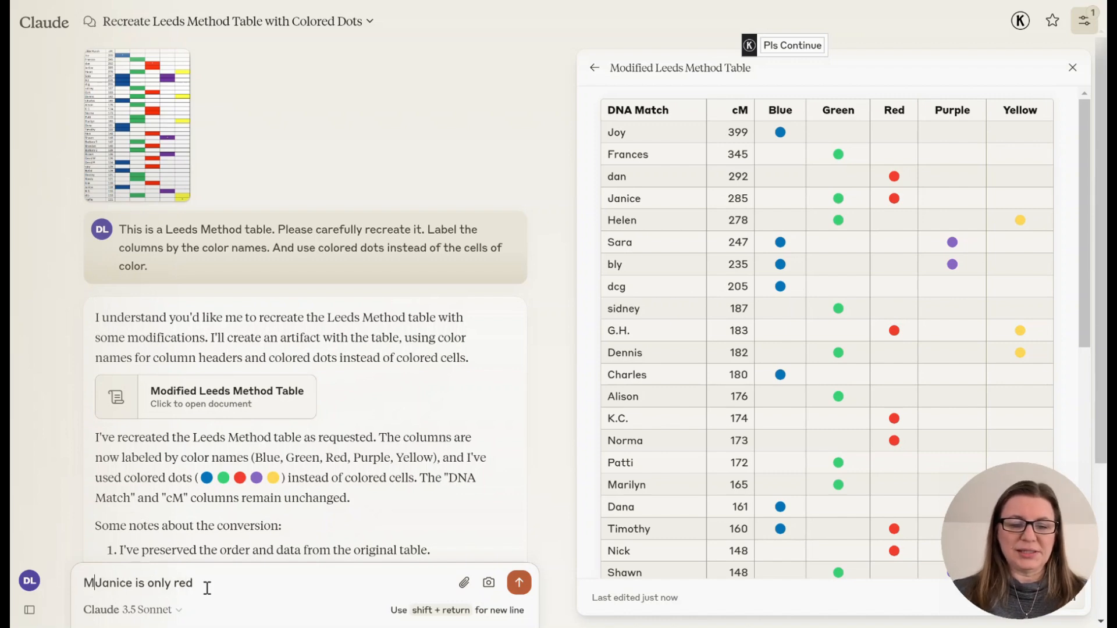
{"action": "type", "text": "following correc"}
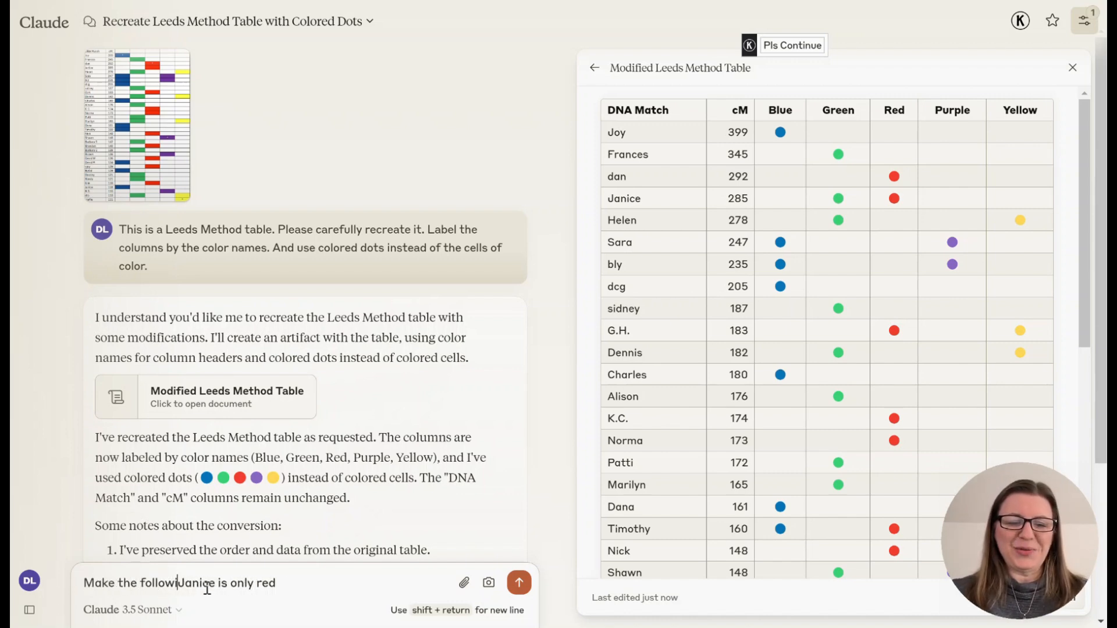
{"action": "type", "text": "tions:"}
{"action": "key", "text": "shift+Return"}
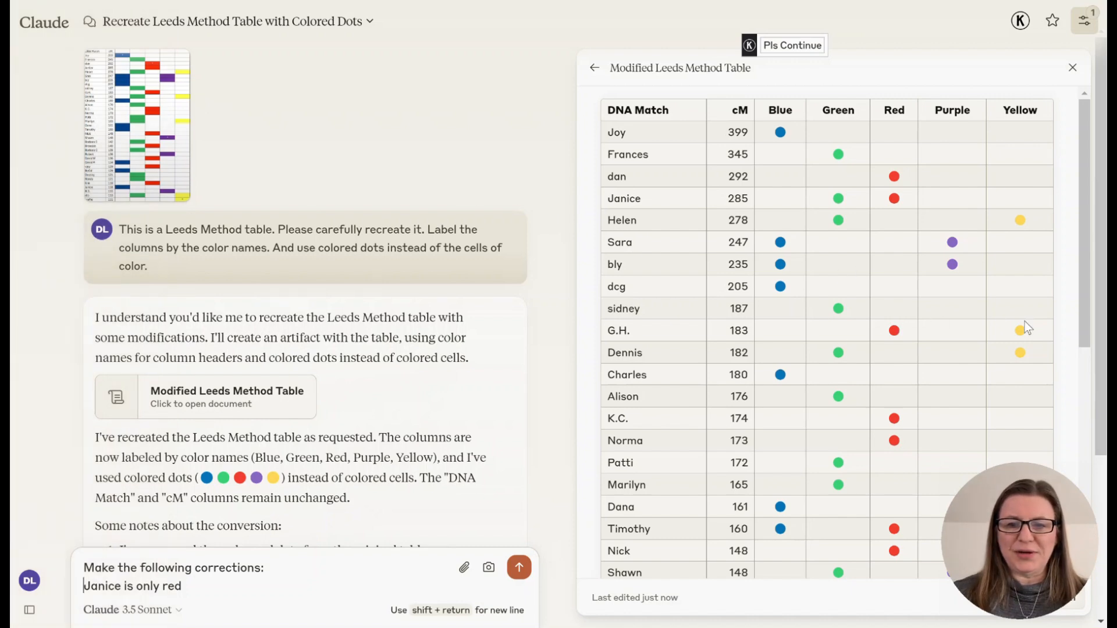
- Add a correction line, using the match's name, saying the 183 cM match is only red
{"action": "left_click", "coordinate": [221, 584]}
{"action": "key", "text": "shift+Return"}
{"action": "type", "text": "G.H"}
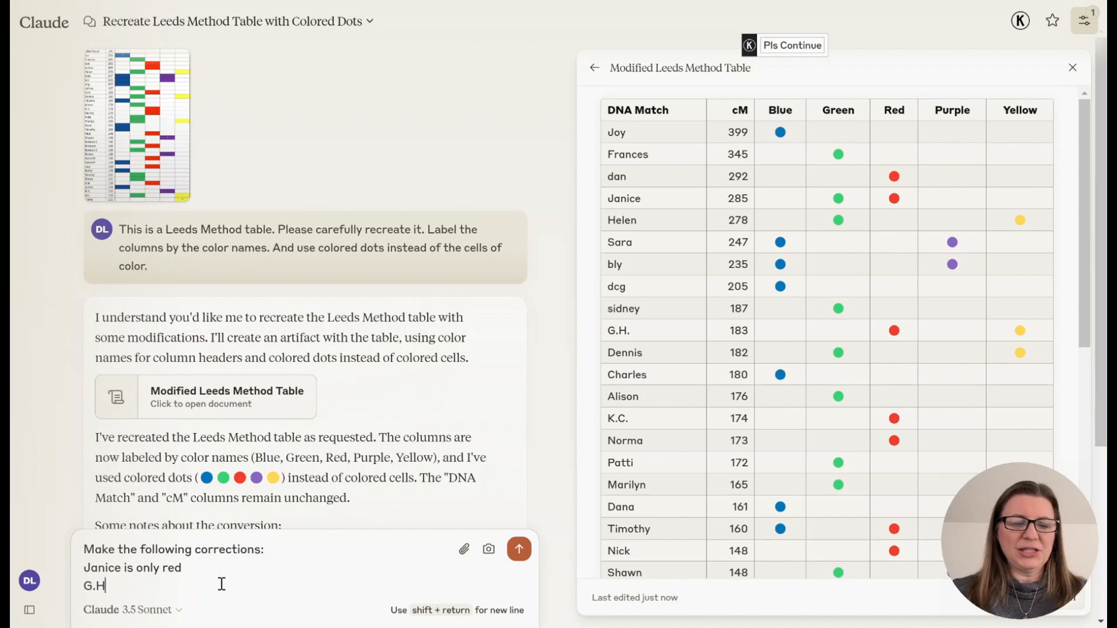
{"action": "type", "text": ". is only red"}
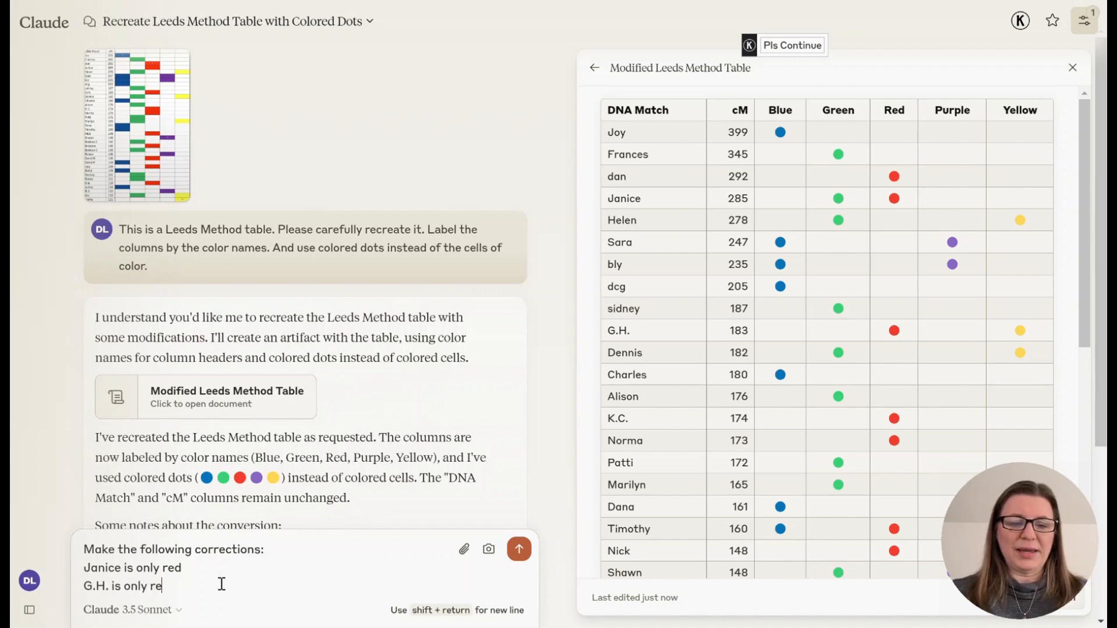
{"action": "key", "text": "shift+Return"}
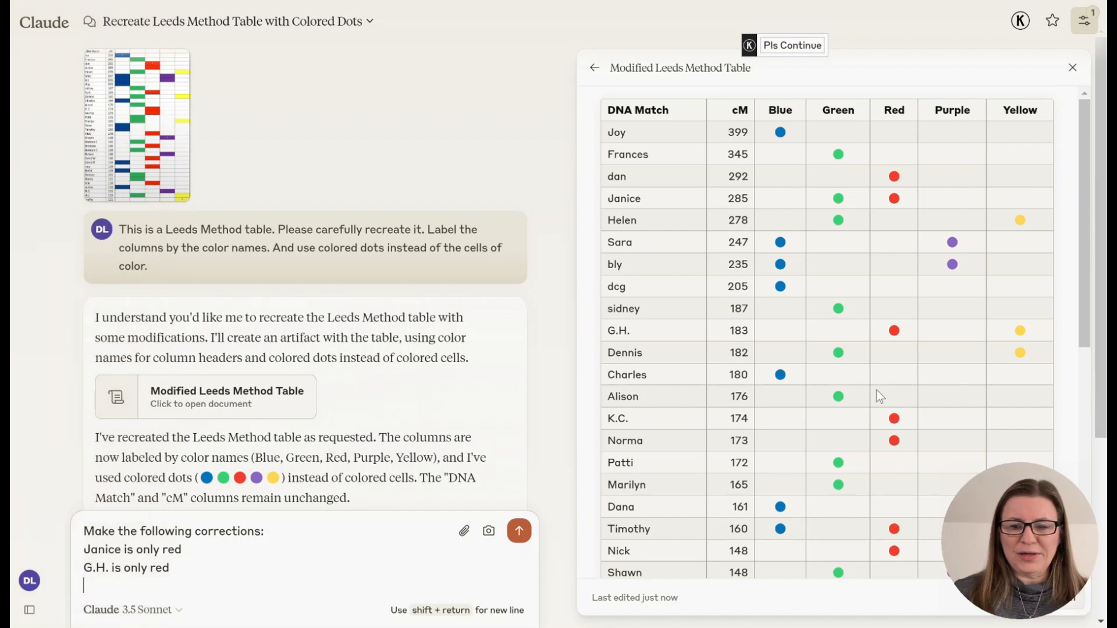
- Add correction lines, using the matches' names, saying the 160 cM match is only blue and the first 148 cM match is only red
{"action": "scroll", "coordinate": [876, 389], "scroll_direction": "down", "scroll_amount": 4}
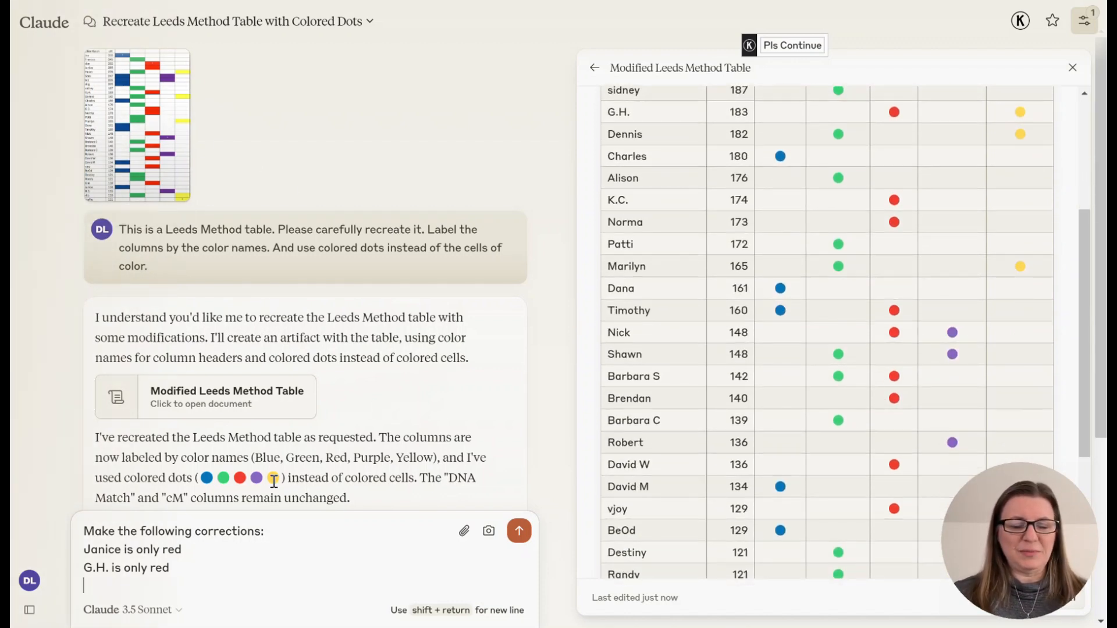
{"action": "type", "text": "imothy "}
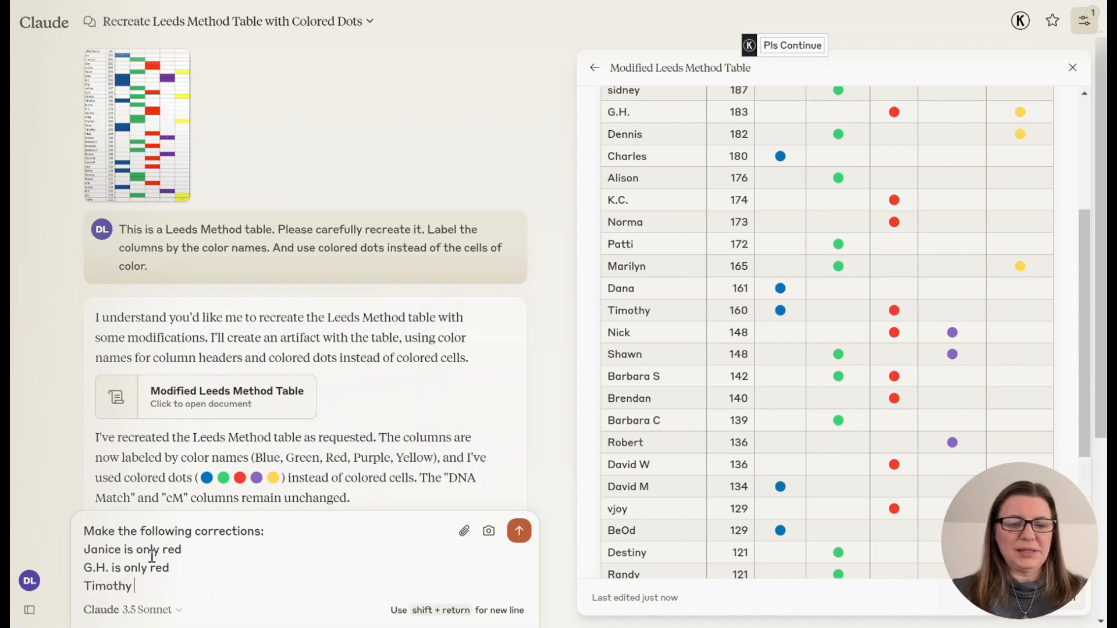
{"action": "type", "text": "is only blue"}
{"action": "key", "text": "shift+Return"}
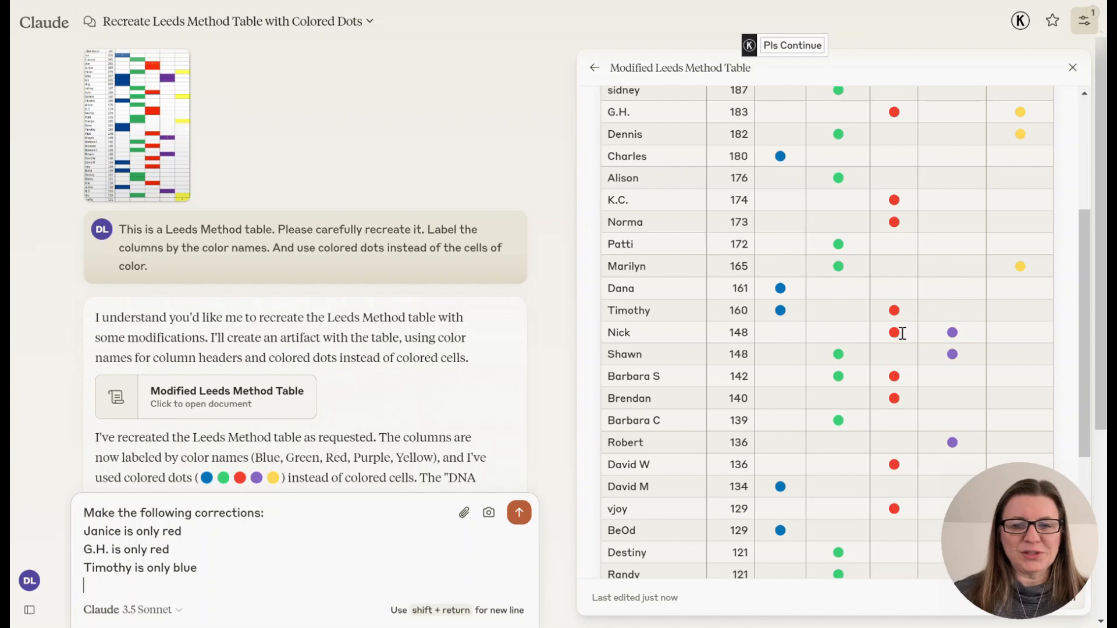
{"action": "type", "text": "Nick"}
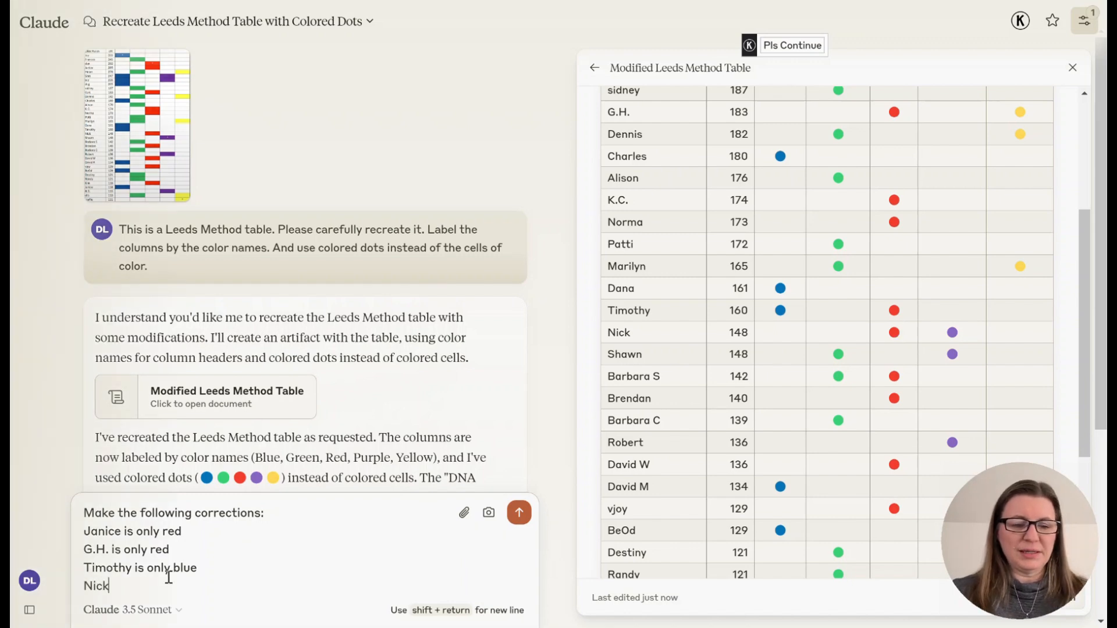
{"action": "type", "text": " is only red"}
{"action": "key", "text": "shift+Return"}
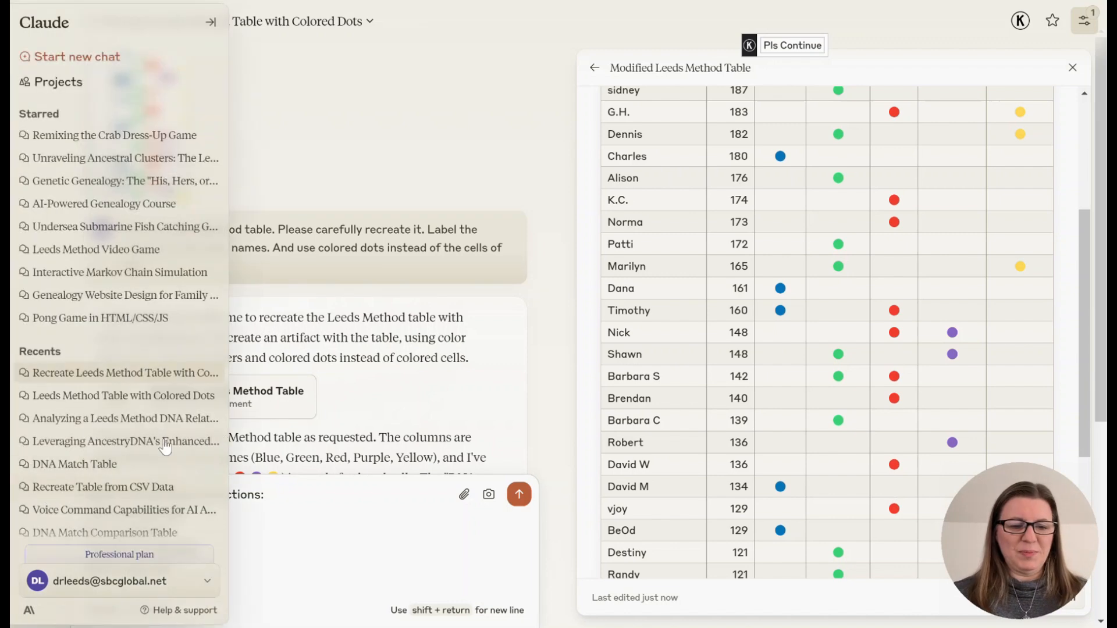
- Add a correction line, using the match's name, saying the second 148 cM match is only purple
{"action": "type", "text": "Sh"}
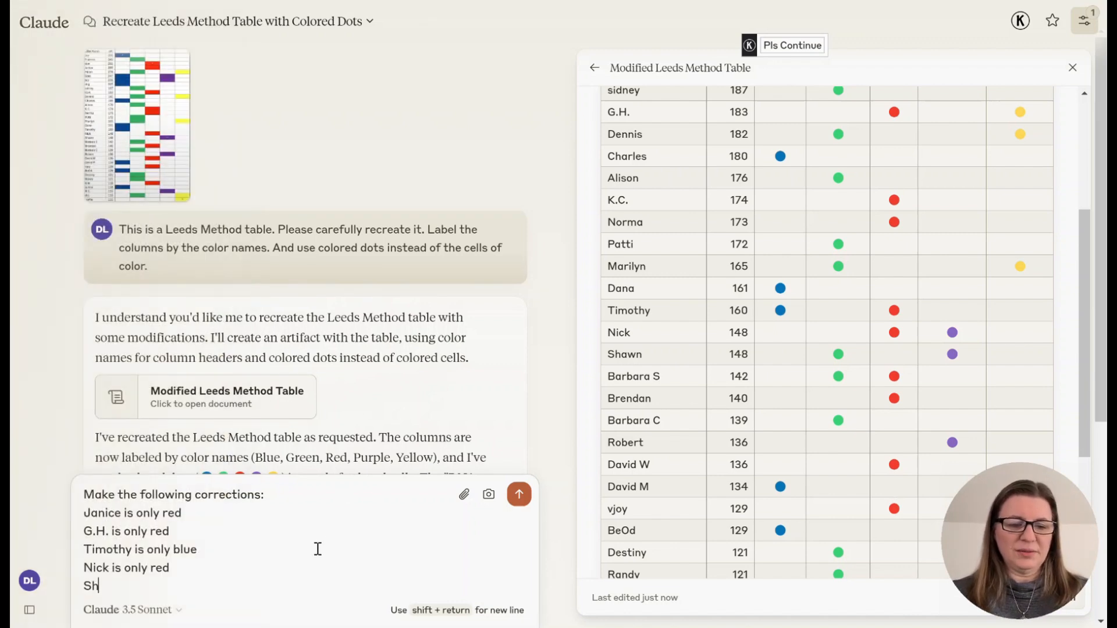
{"action": "type", "text": "awn is only purpl"}
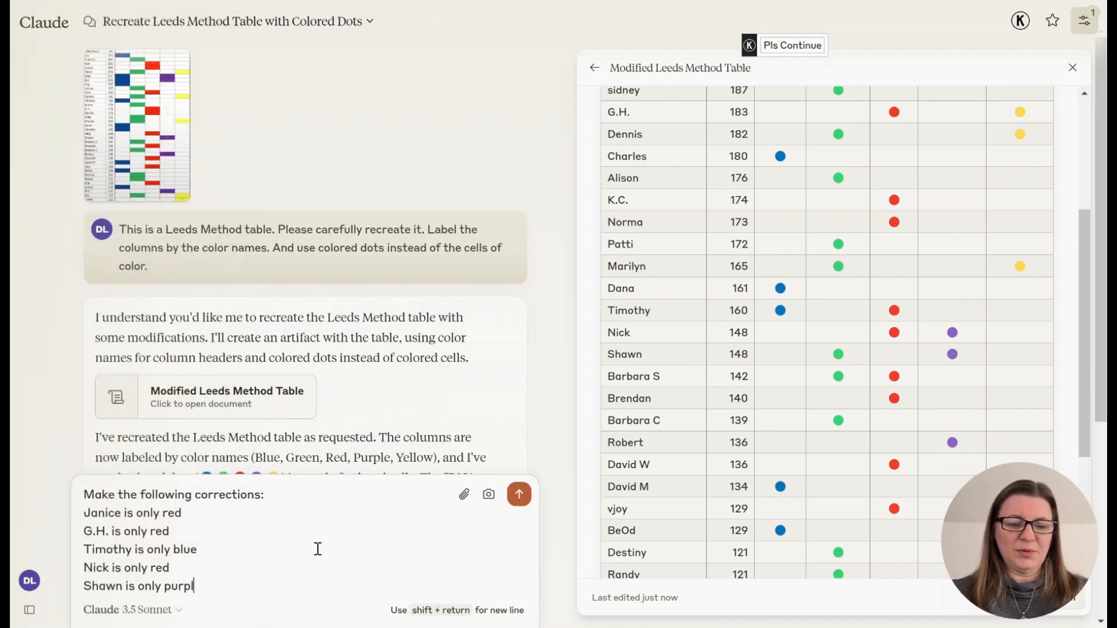
{"action": "type", "text": "e"}
{"action": "key", "text": "shift+Return"}
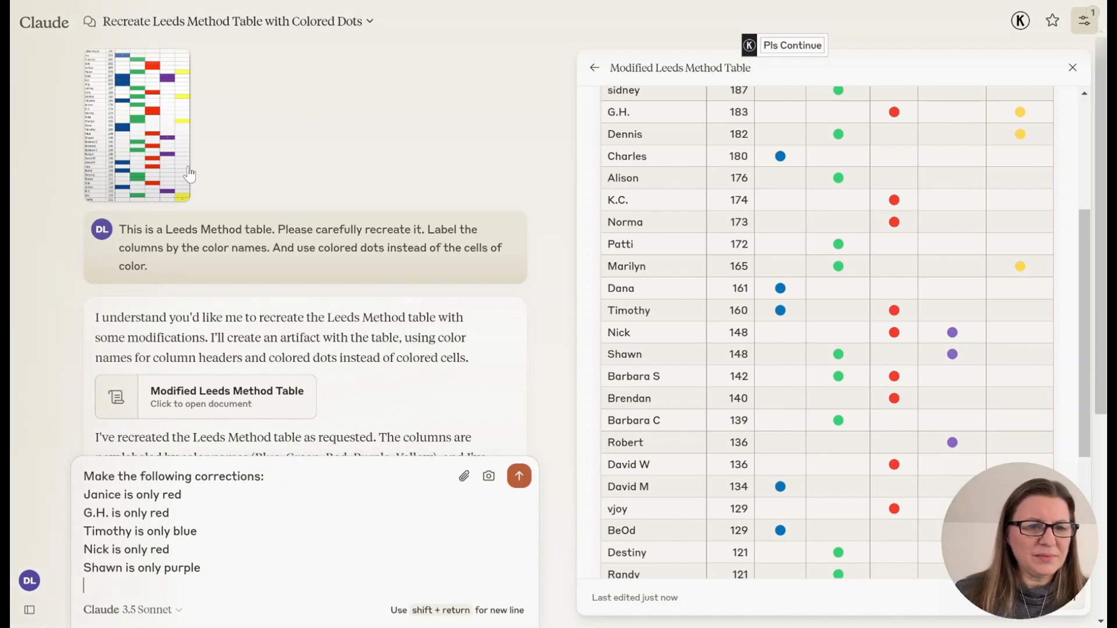
- Enlarge the original table image to compare, and add a correction saying the 142 cM match is only green
{"action": "left_click", "coordinate": [152, 156]}
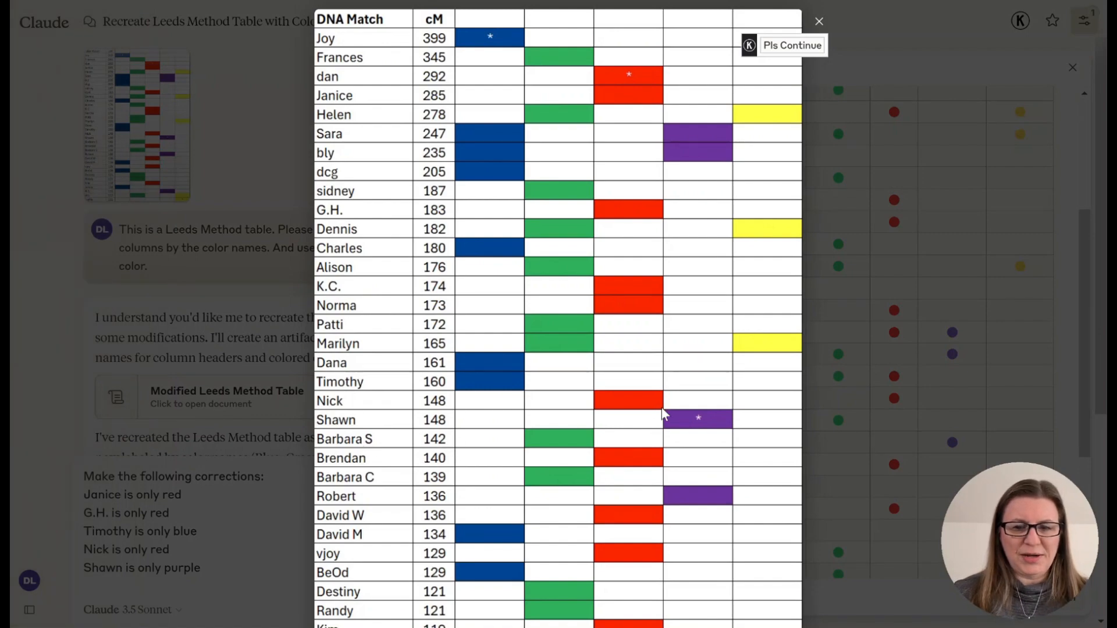
{"action": "left_click", "coordinate": [818, 22]}
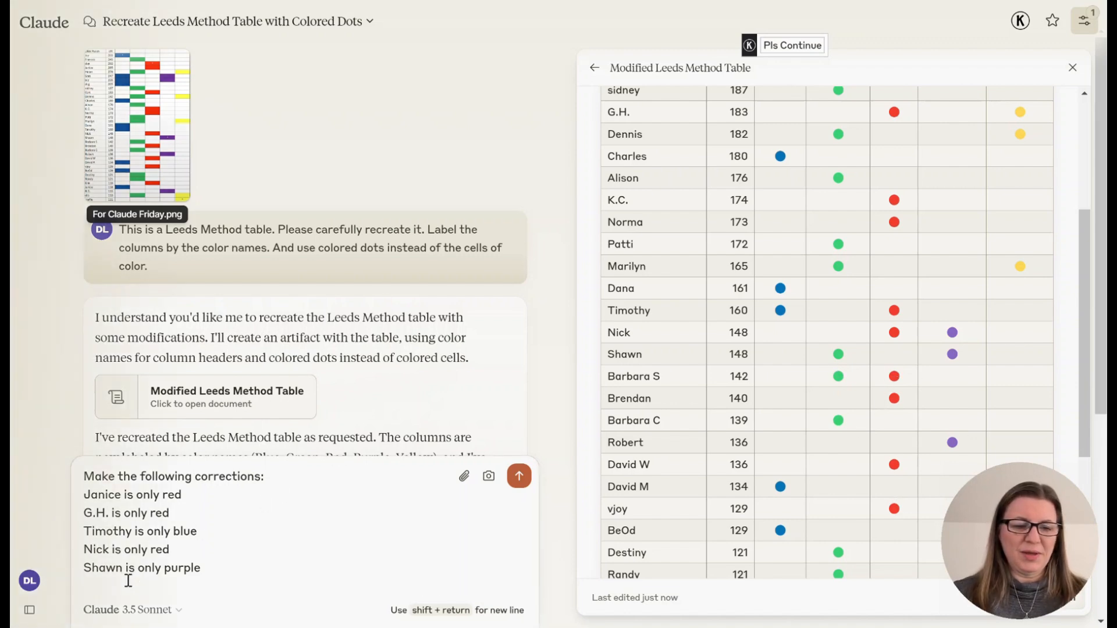
{"action": "key", "text": "shift+Return"}
{"action": "type", "text": "Barbara"}
{"action": "type", "text": "S "}
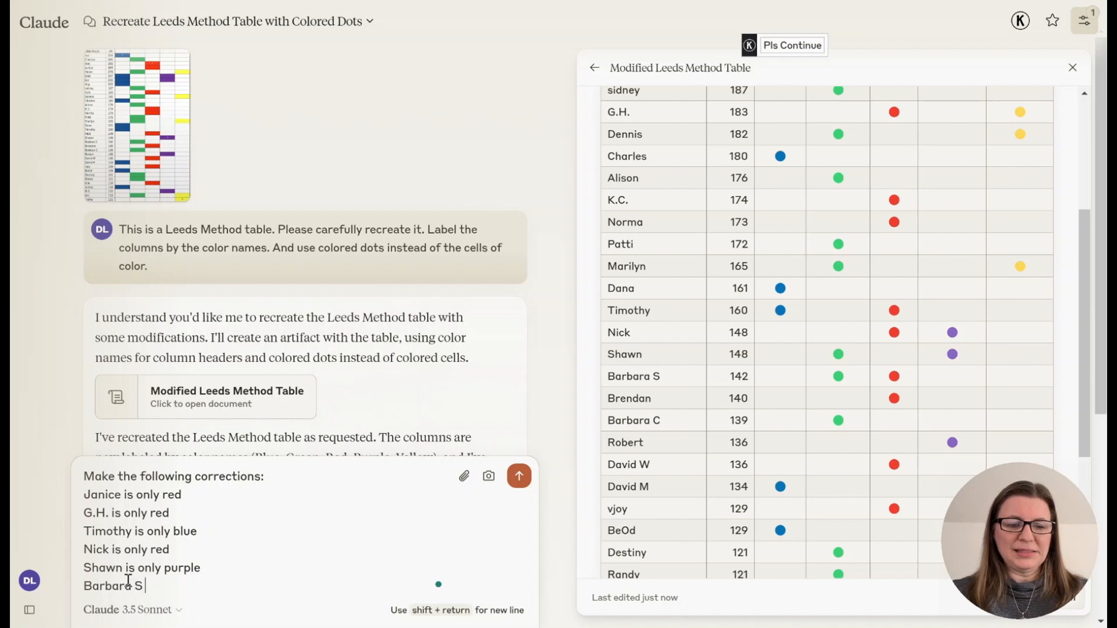
{"action": "type", "text": "is only green"}
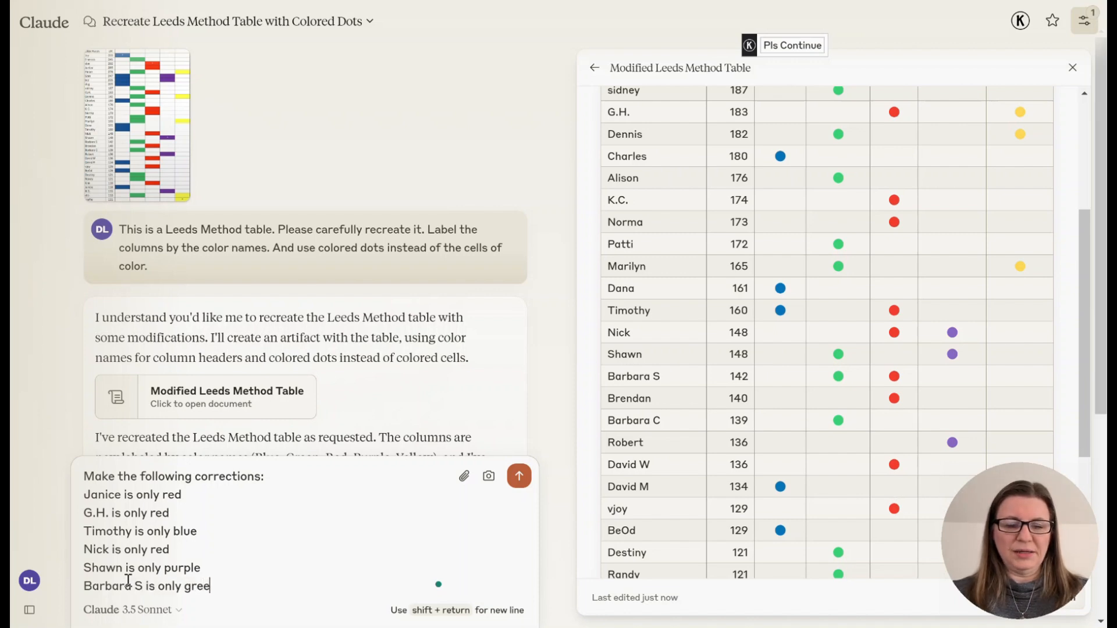
- Compare against the enlarged original table image, then add a correction line, using the match's name, saying the 119 cM match is only red
{"action": "key", "text": "shift+Return"}
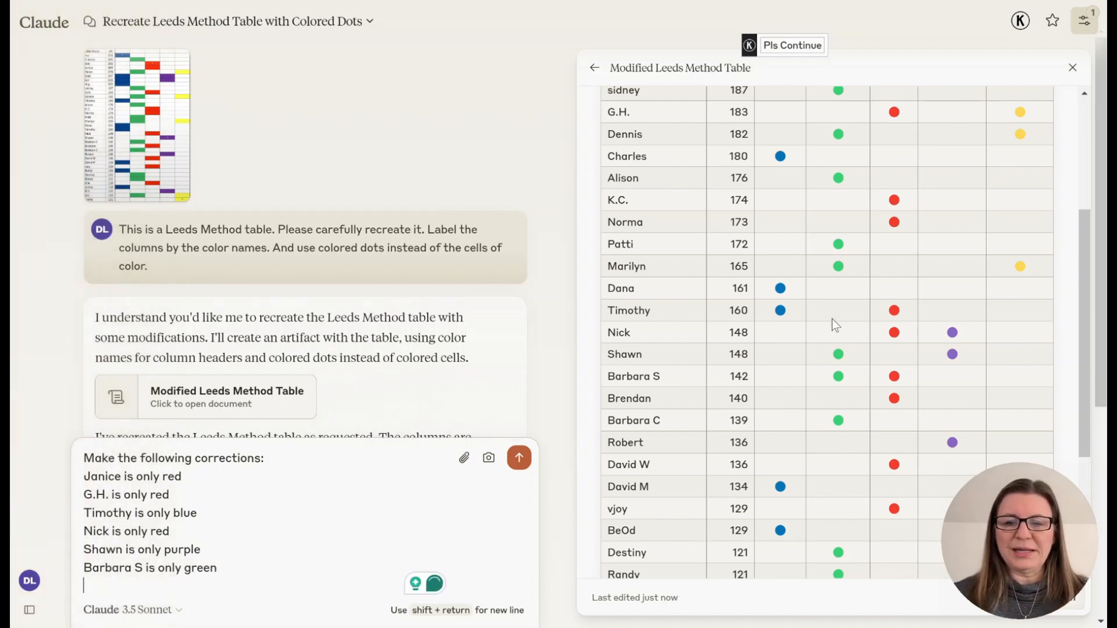
{"action": "scroll", "coordinate": [832, 319], "scroll_direction": "down", "scroll_amount": 4}
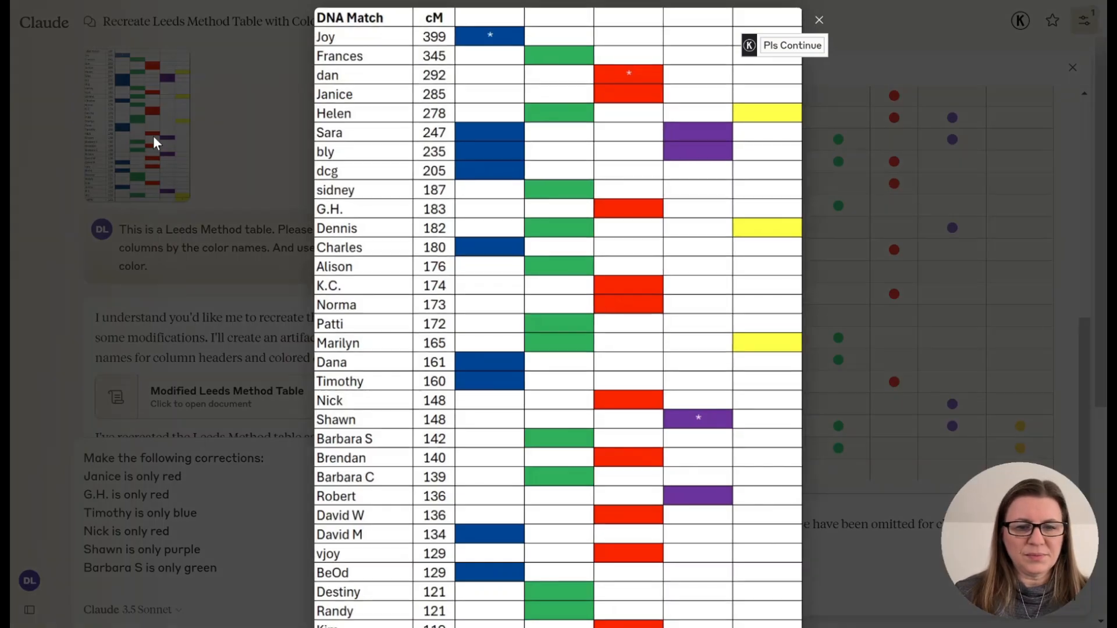
{"action": "left_click", "coordinate": [154, 140]}
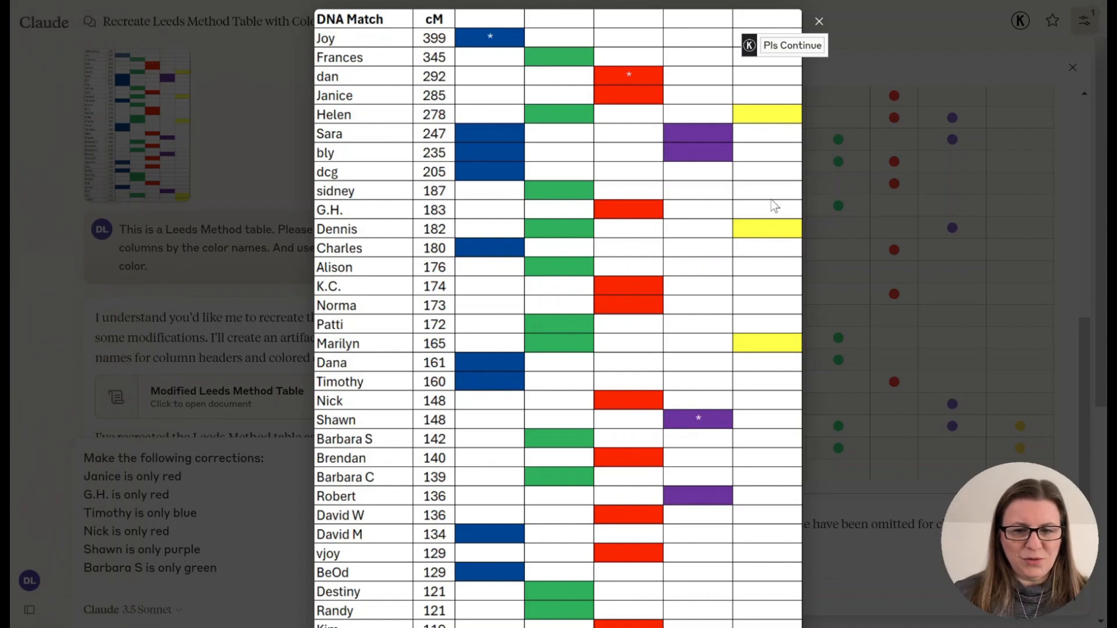
{"action": "left_click", "coordinate": [819, 22]}
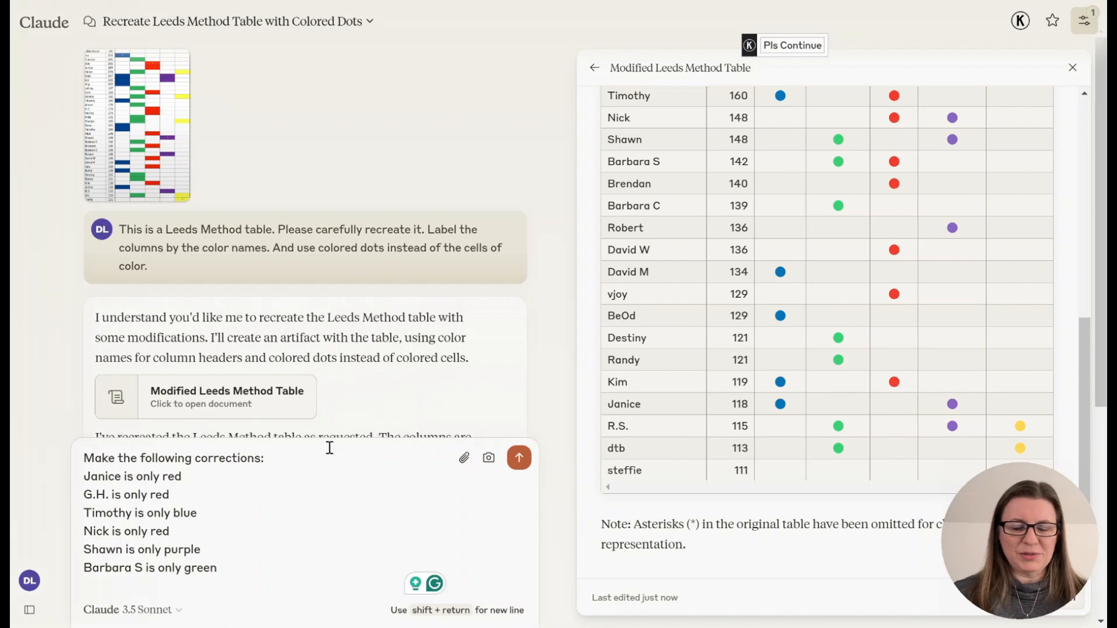
{"action": "key", "text": "shift+Return"}
{"action": "type", "text": "Kim is only red"}
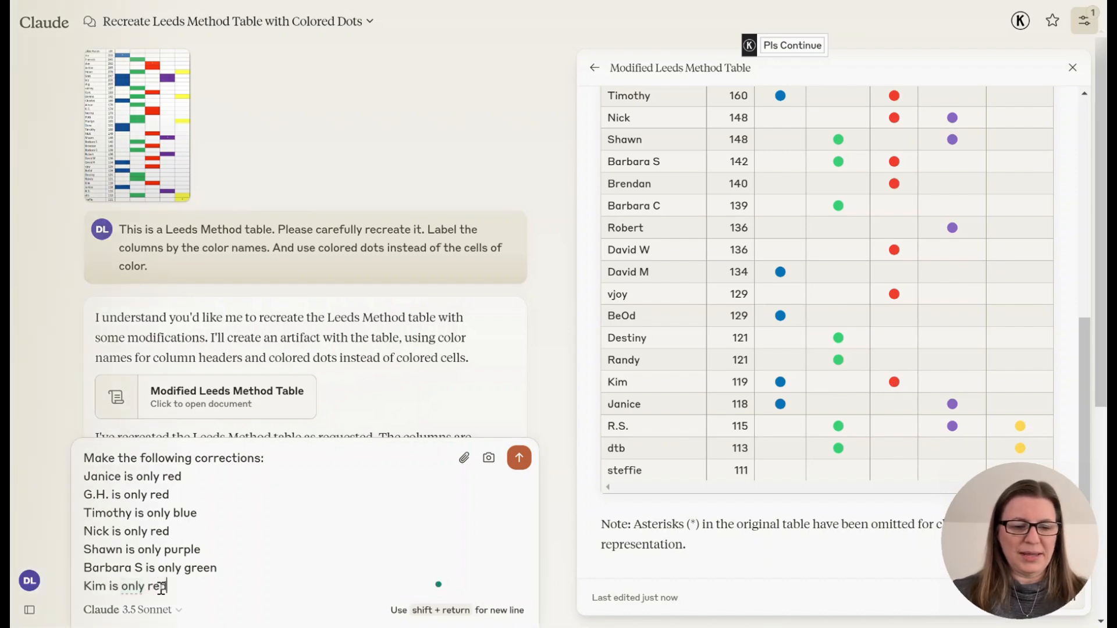
{"action": "key", "text": "shift+Return"}
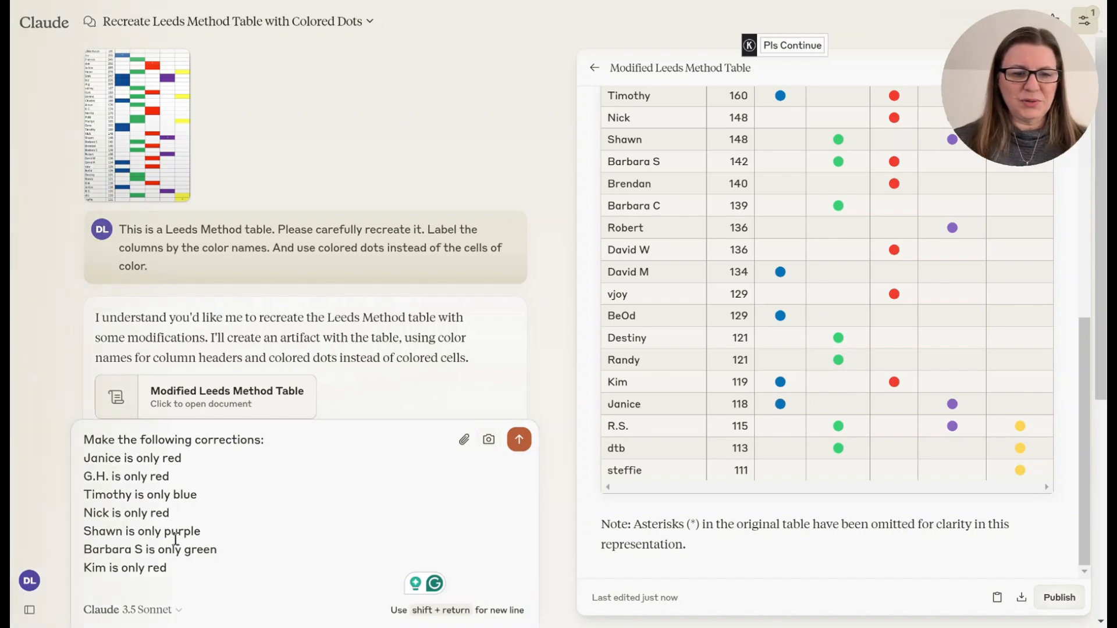
- Add a correction line, using the match's name, saying the 118 cM match is only blue
{"action": "left_click", "coordinate": [181, 565]}
{"action": "key", "text": "shift+Return"}
{"action": "type", "text": "Janice i"}
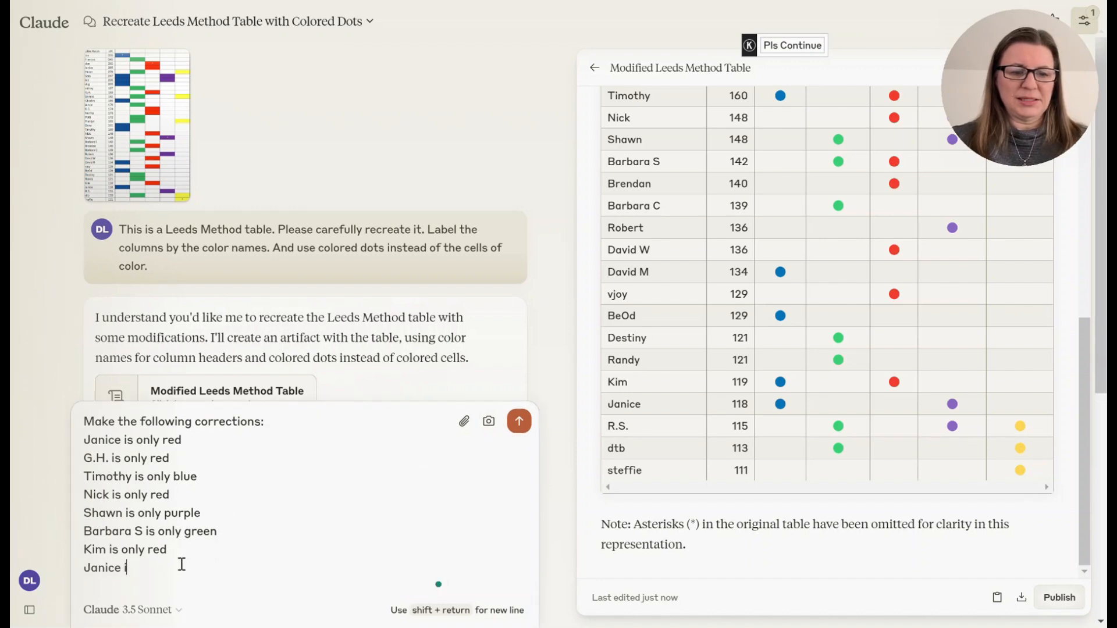
{"action": "type", "text": "s only blue"}
{"action": "key", "text": "shift+Return"}
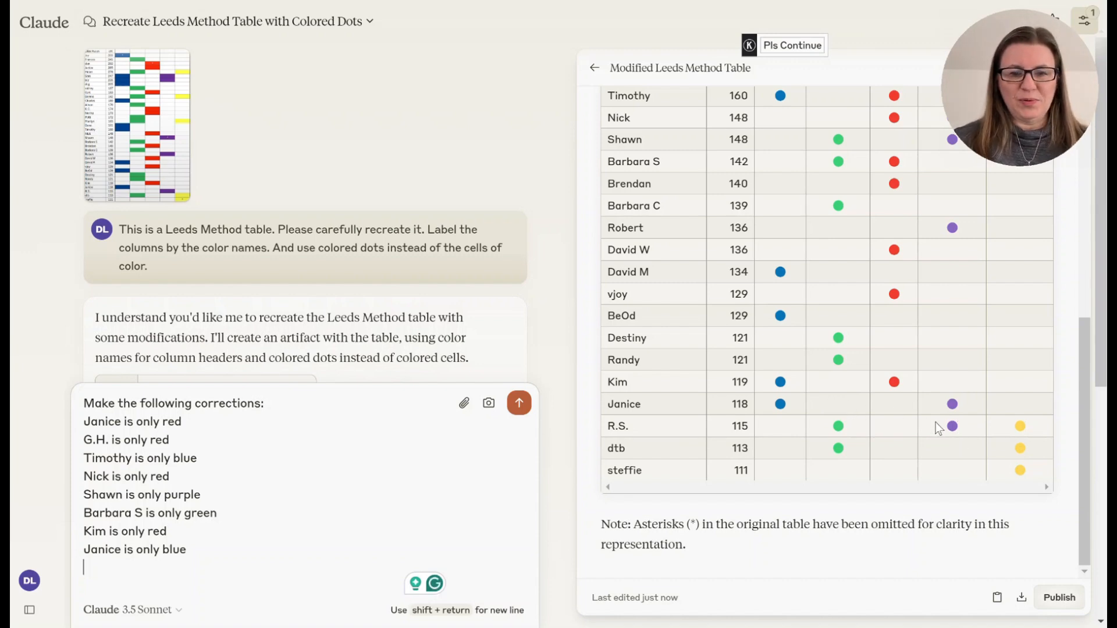
- Add a correction line, using the match's name, saying the 115 cM match is only purple, and send the corrections
{"action": "type", "text": "R.S."}
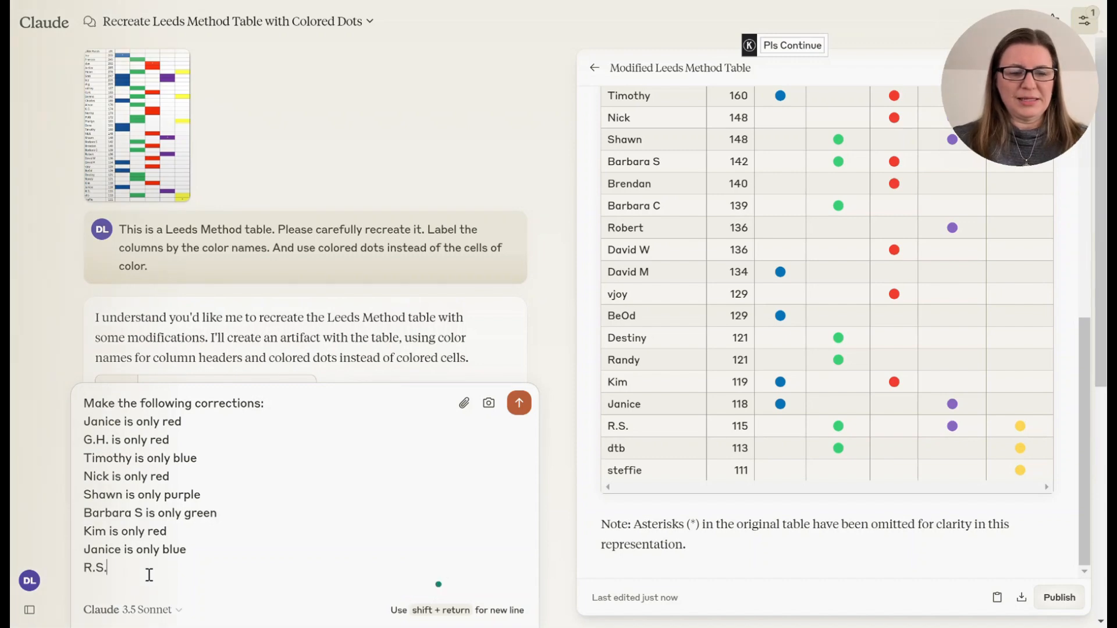
{"action": "type", "text": " is only purple"}
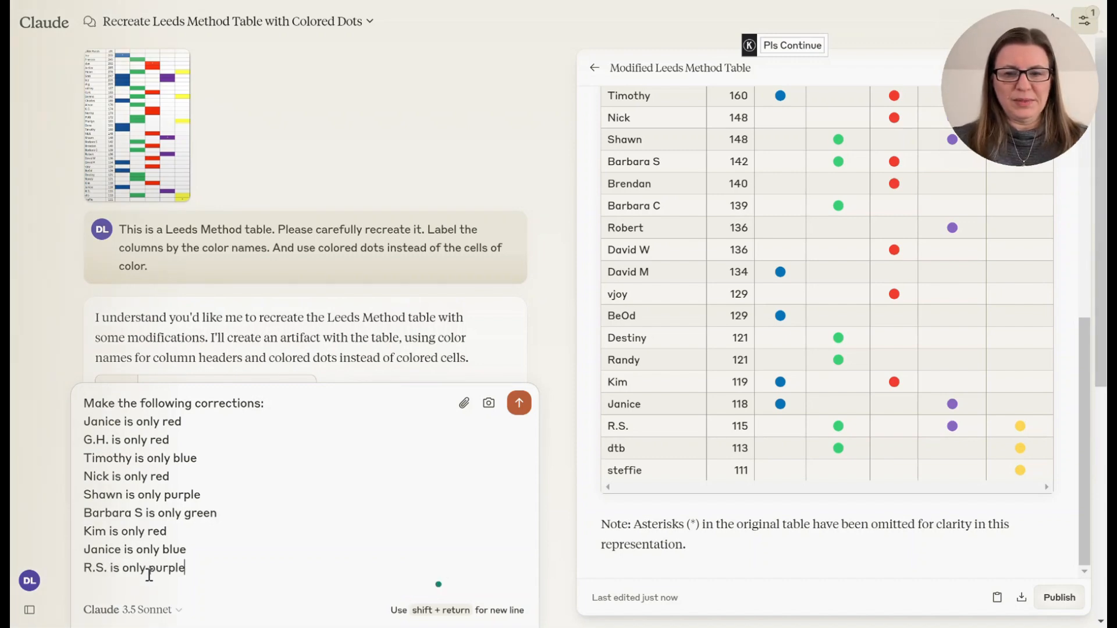
{"action": "key", "text": "shift+Return"}
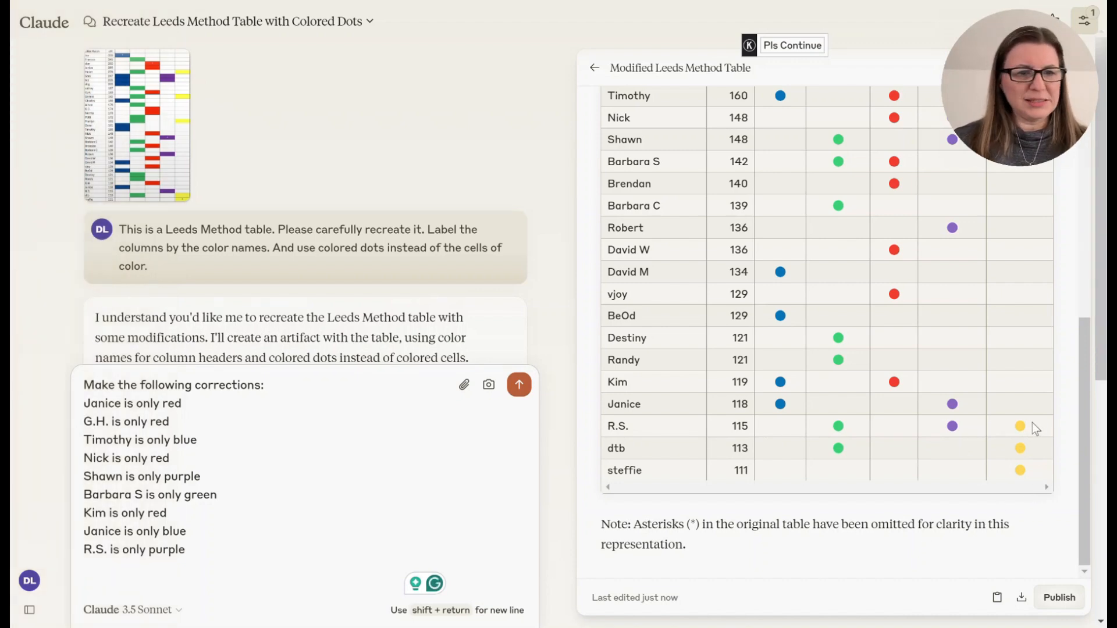
{"action": "left_click", "coordinate": [525, 385]}
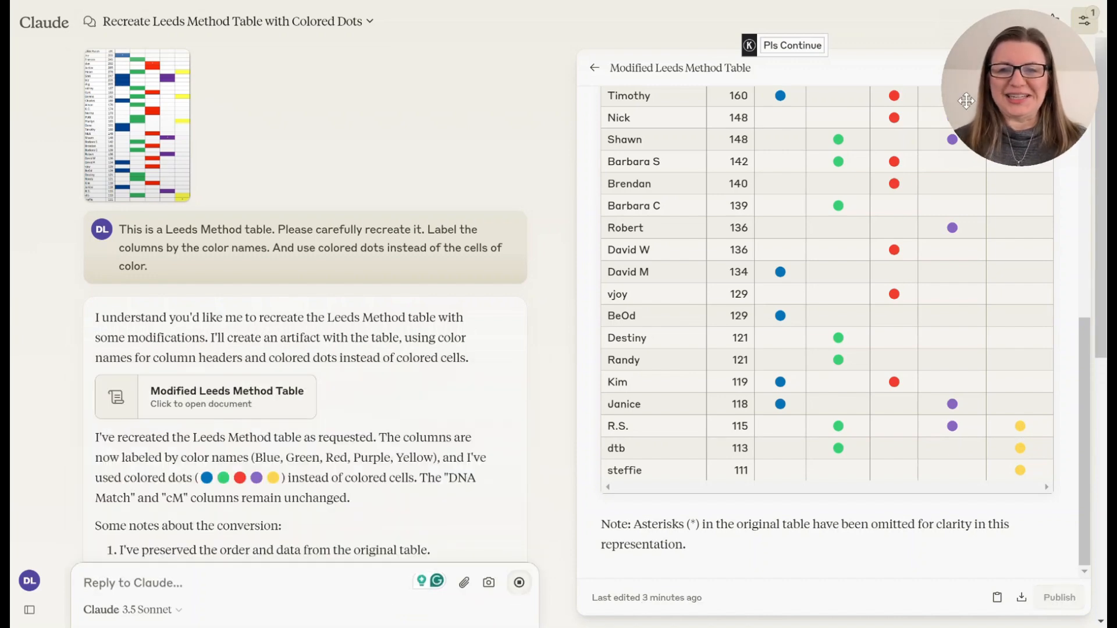
- Scroll through the revised table to check each match's colored dots against the requested corrections
{"action": "left_click_drag", "start_coordinate": [1007, 76], "coordinate": [81, 530]}
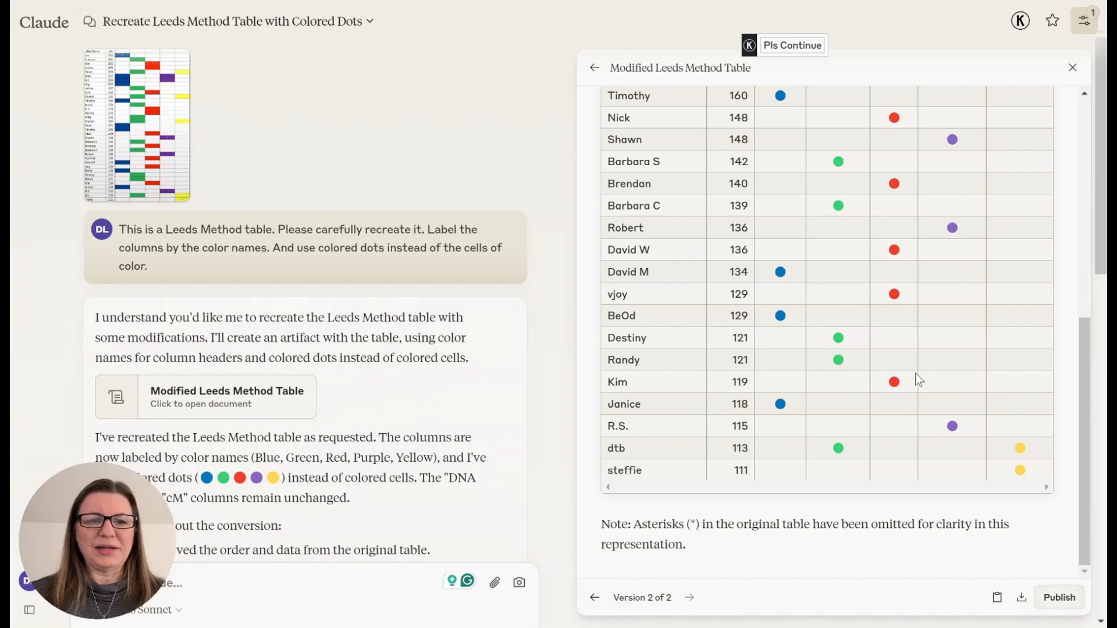
{"action": "scroll", "coordinate": [786, 411], "scroll_direction": "up", "scroll_amount": 8}
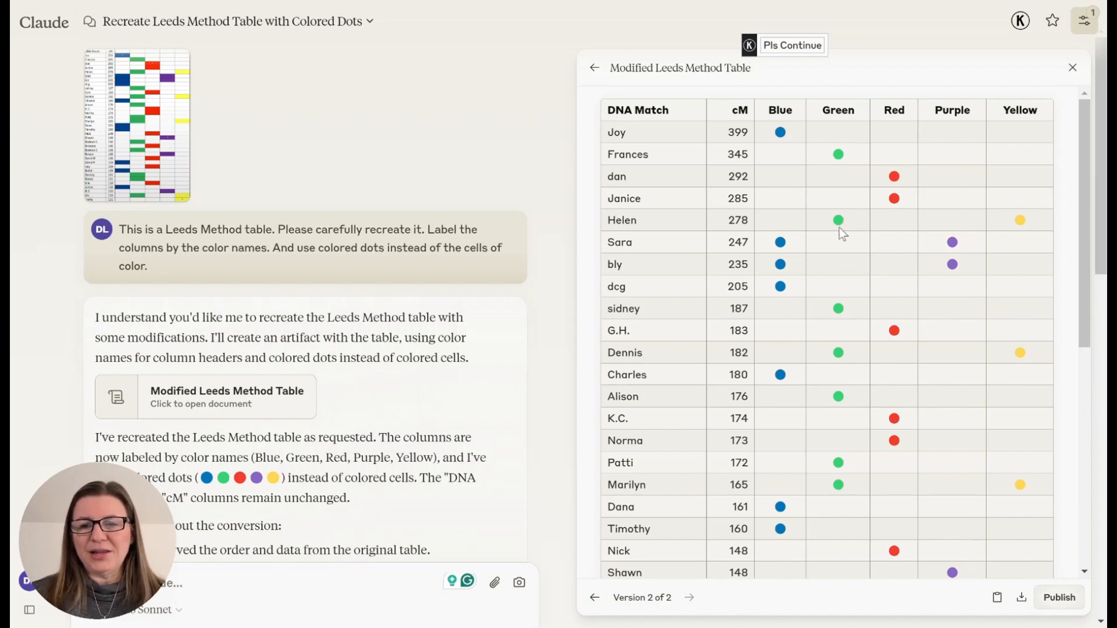
{"action": "scroll", "coordinate": [945, 478], "scroll_direction": "down", "scroll_amount": 1}
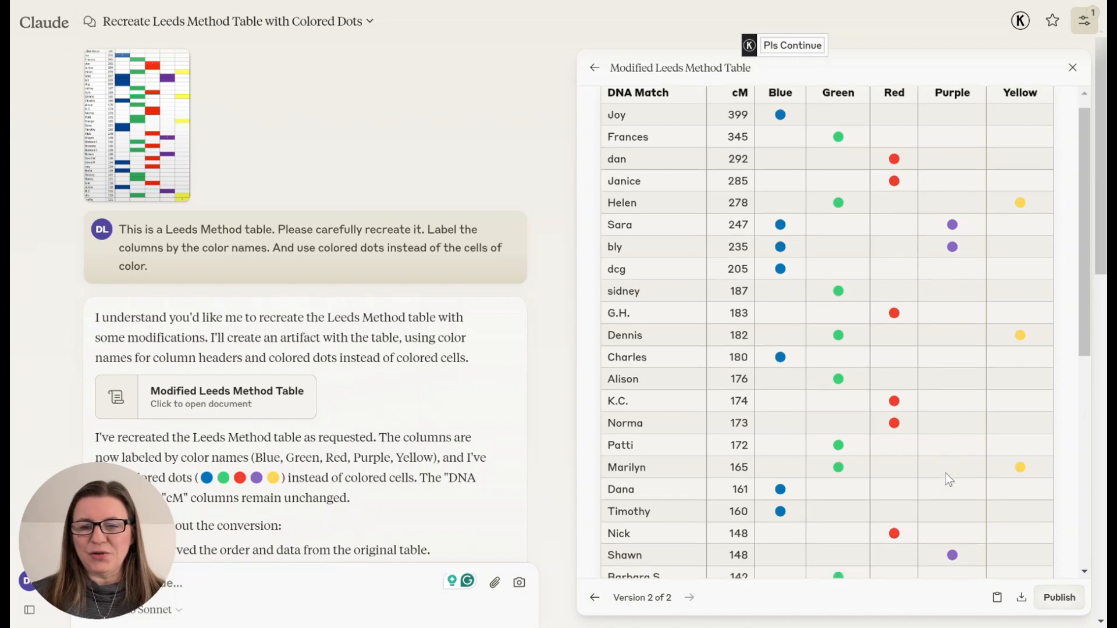
{"action": "scroll", "coordinate": [944, 473], "scroll_direction": "down", "scroll_amount": 8}
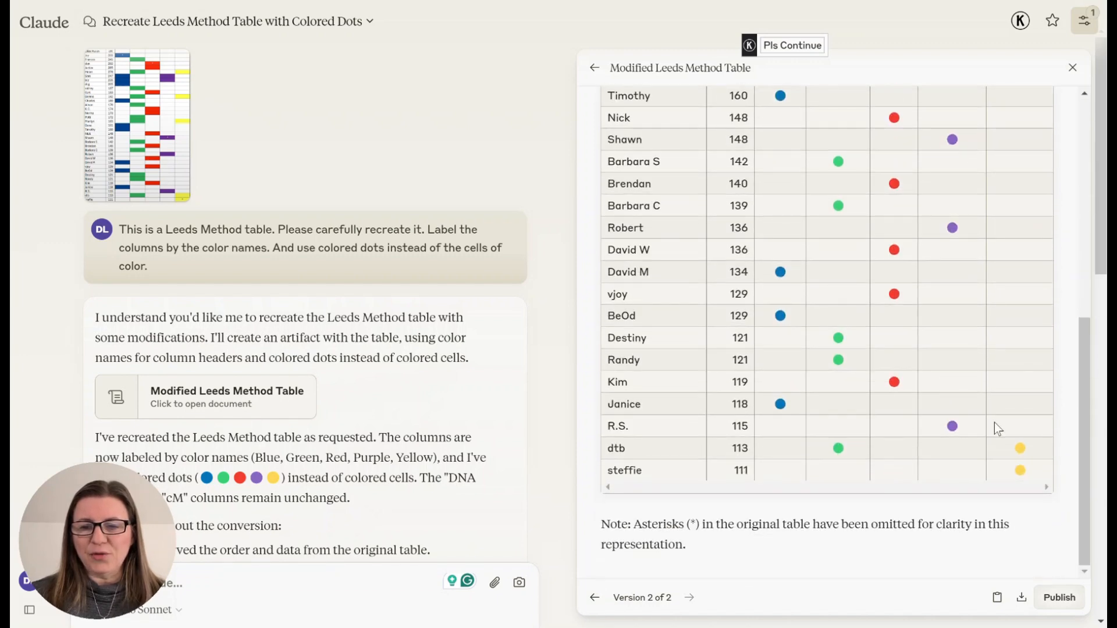
{"action": "scroll", "coordinate": [1007, 410], "scroll_direction": "up", "scroll_amount": 8}
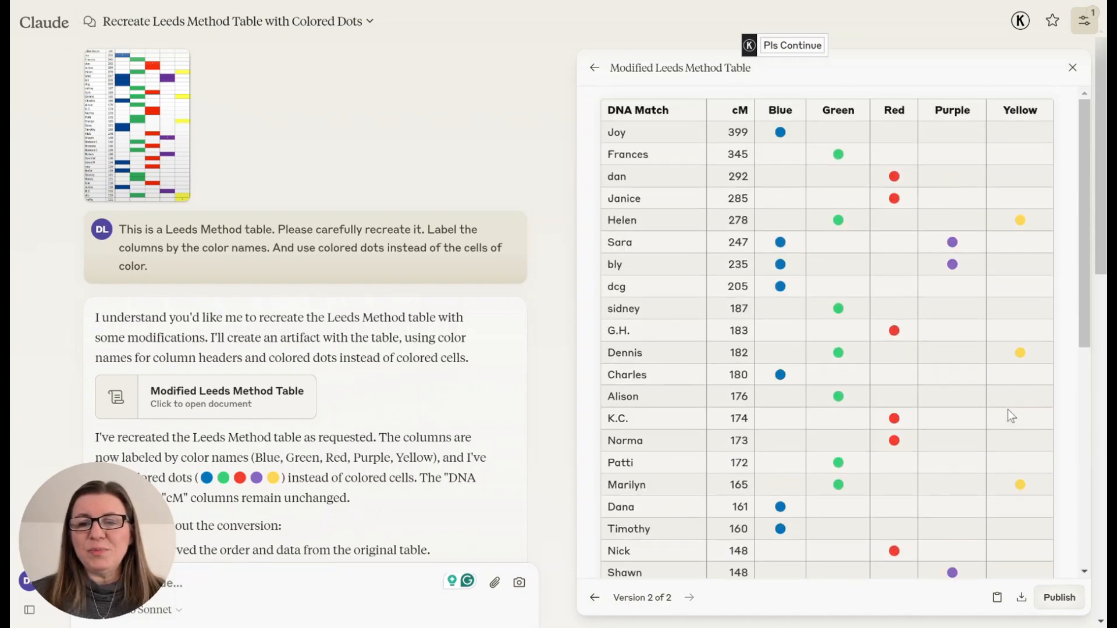
{"action": "scroll", "coordinate": [1007, 414], "scroll_direction": "down", "scroll_amount": 8}
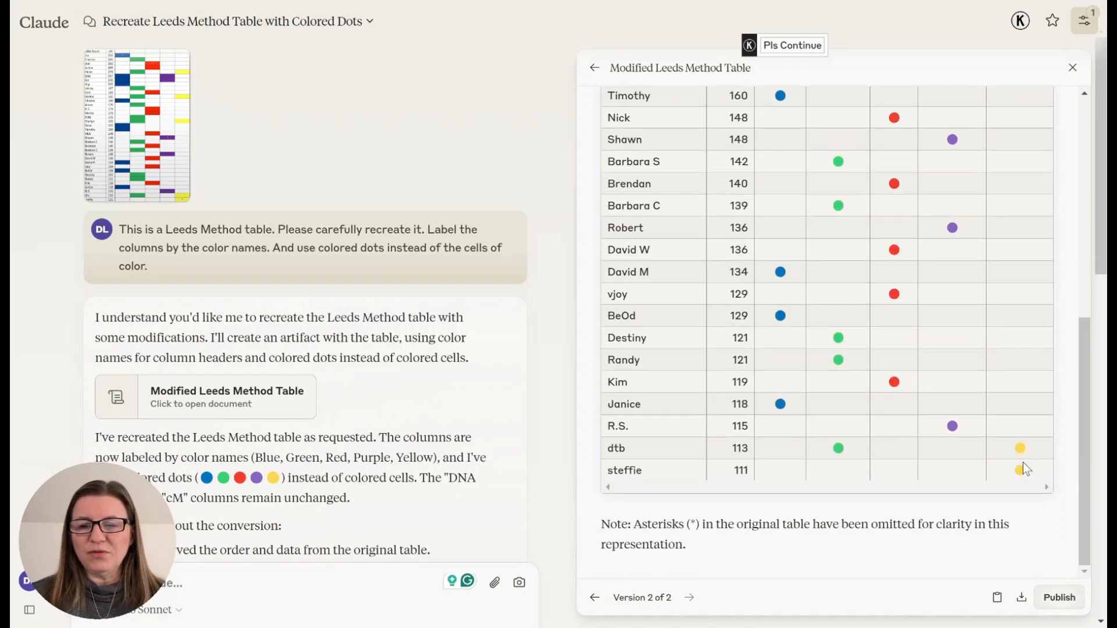
{"action": "scroll", "coordinate": [896, 328], "scroll_direction": "up", "scroll_amount": 8}
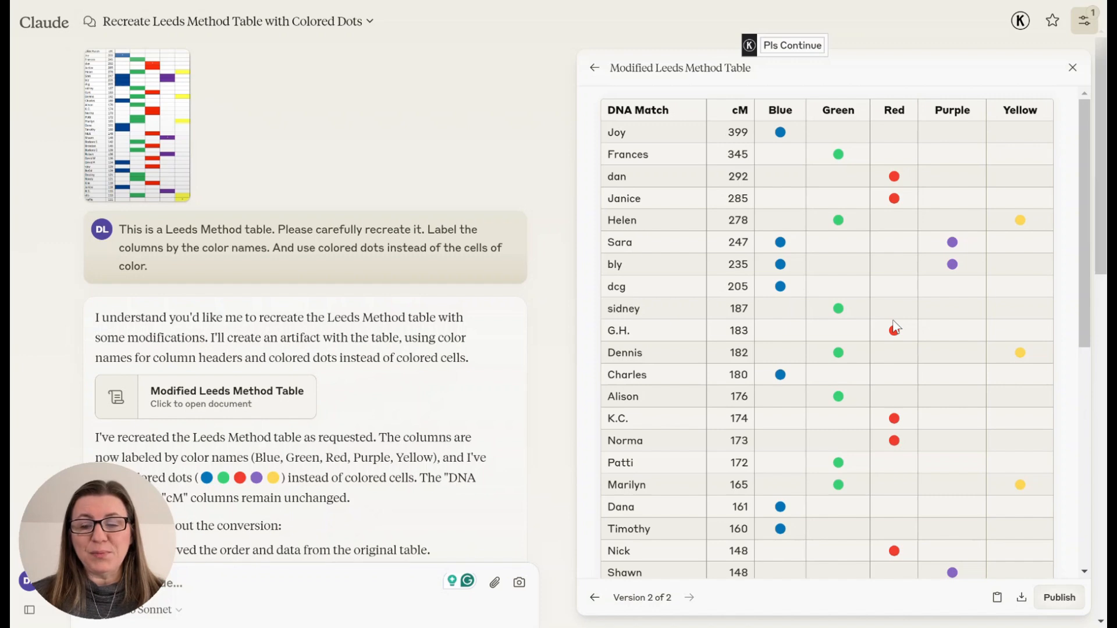
{"action": "scroll", "coordinate": [894, 323], "scroll_direction": "down", "scroll_amount": 1}
{"action": "scroll", "coordinate": [894, 320], "scroll_direction": "up", "scroll_amount": 1}
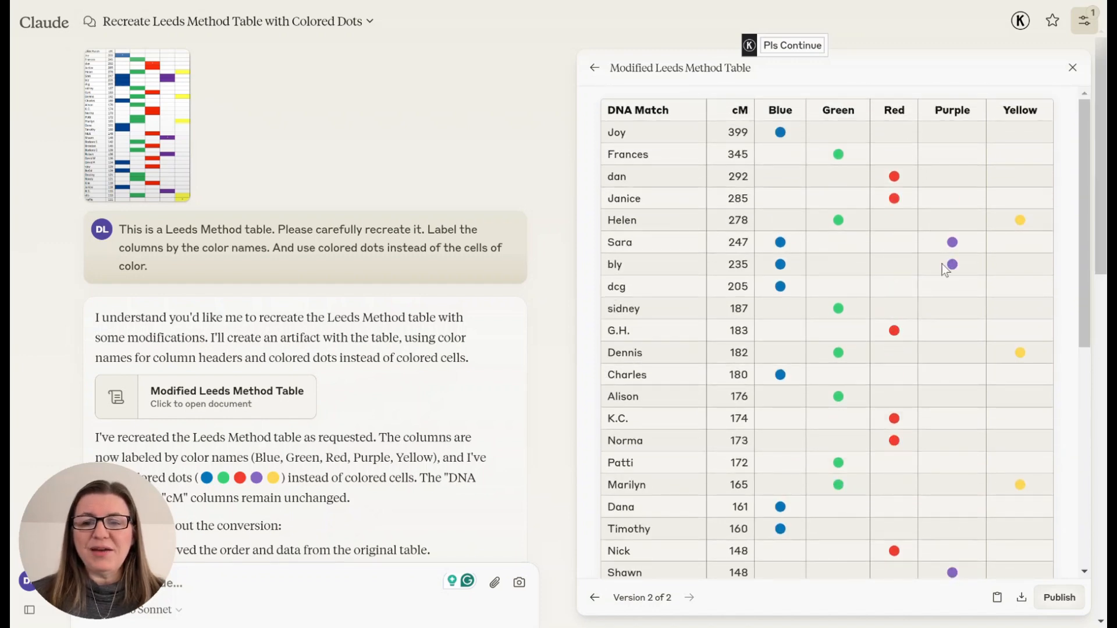
{"action": "scroll", "coordinate": [943, 312], "scroll_direction": "down", "scroll_amount": 3}
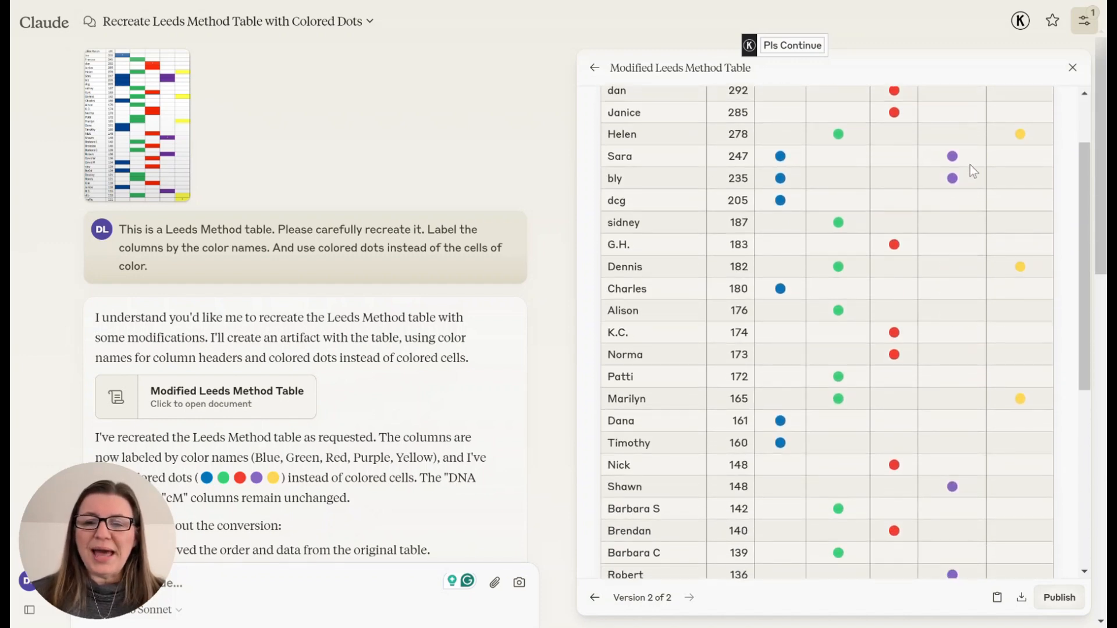
{"action": "scroll", "coordinate": [934, 220], "scroll_direction": "down", "scroll_amount": 12}
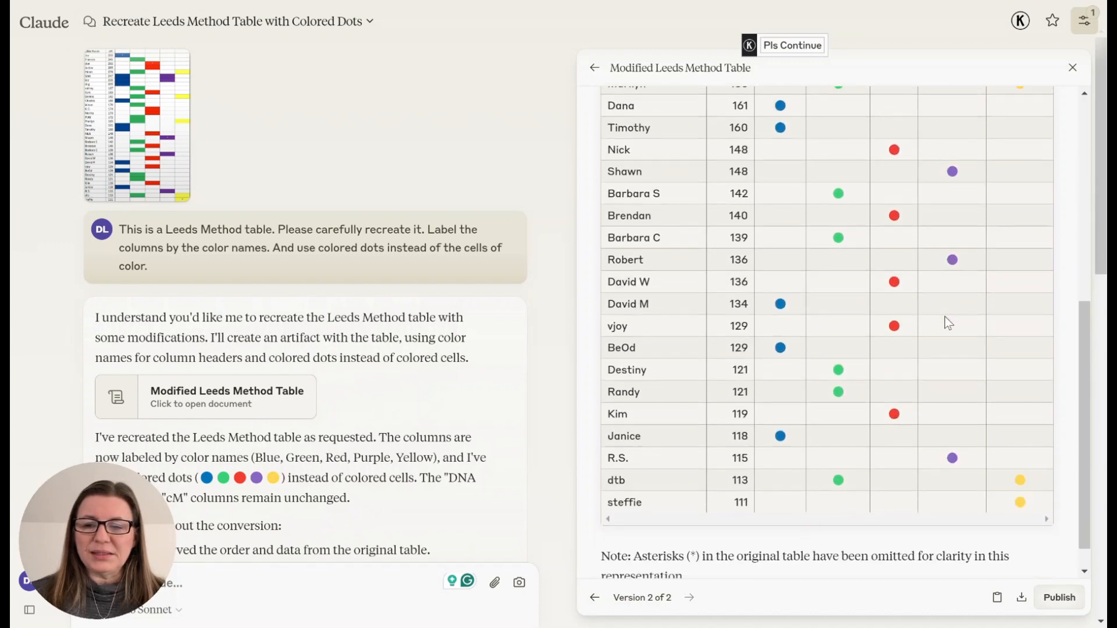
{"action": "scroll", "coordinate": [949, 323], "scroll_direction": "up", "scroll_amount": 12}
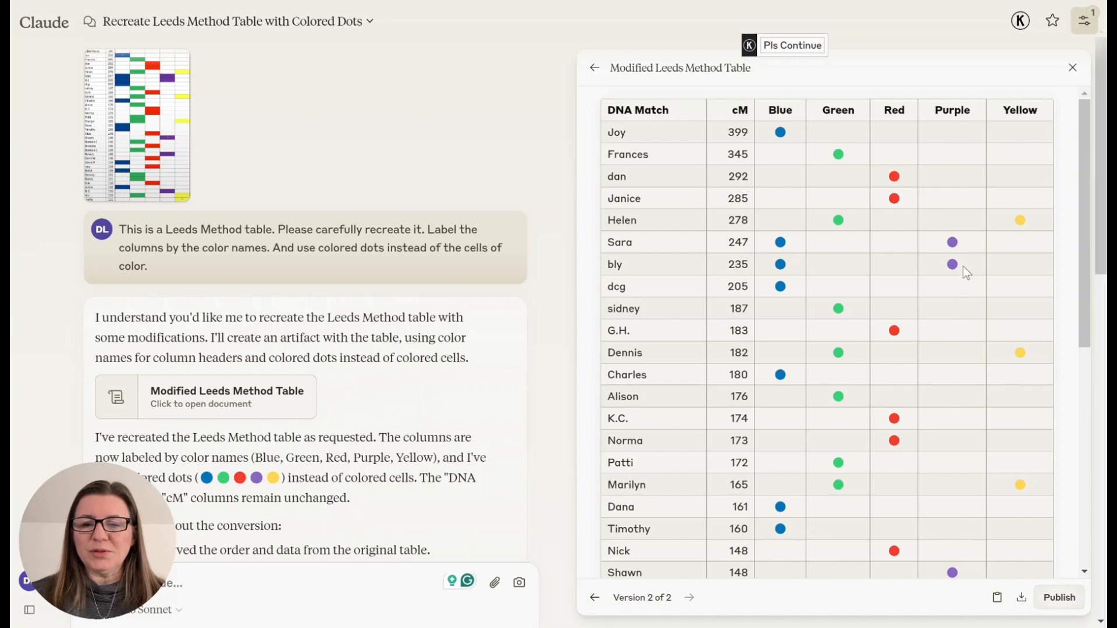
{"action": "scroll", "coordinate": [973, 359], "scroll_direction": "down", "scroll_amount": 4}
{"action": "scroll", "coordinate": [994, 499], "scroll_direction": "down", "scroll_amount": 5}
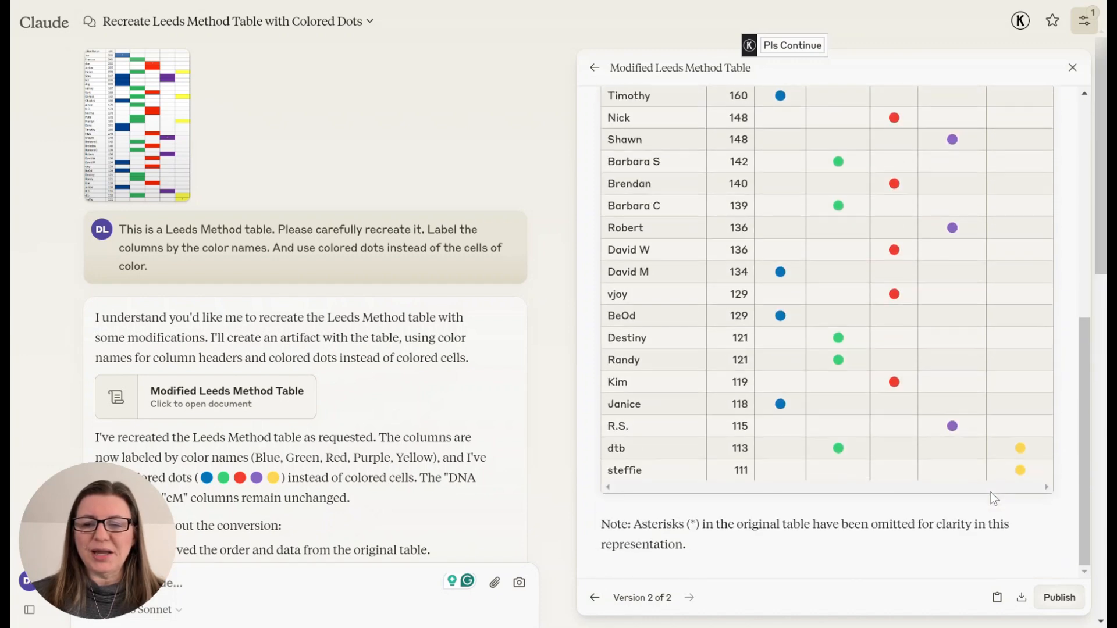
{"action": "scroll", "coordinate": [875, 354], "scroll_direction": "up", "scroll_amount": 9}
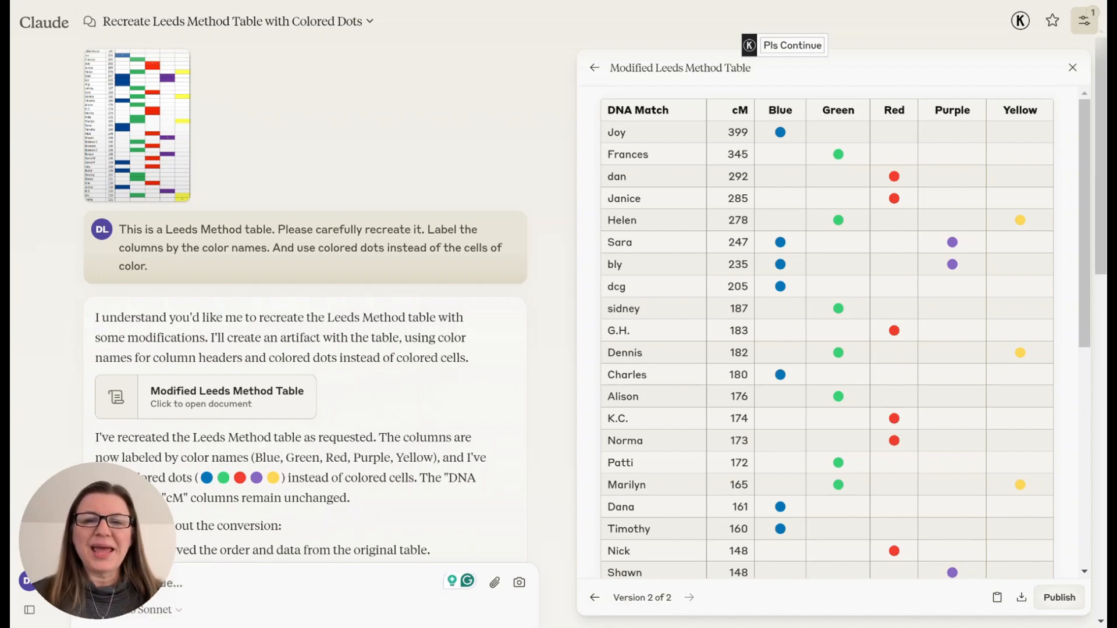
- Ask for a new orange column, naming the matches at 205, 134, 129 and 118 cM to mark orange, and send it
{"action": "left_click_drag", "start_coordinate": [94, 553], "coordinate": [95, 100]}
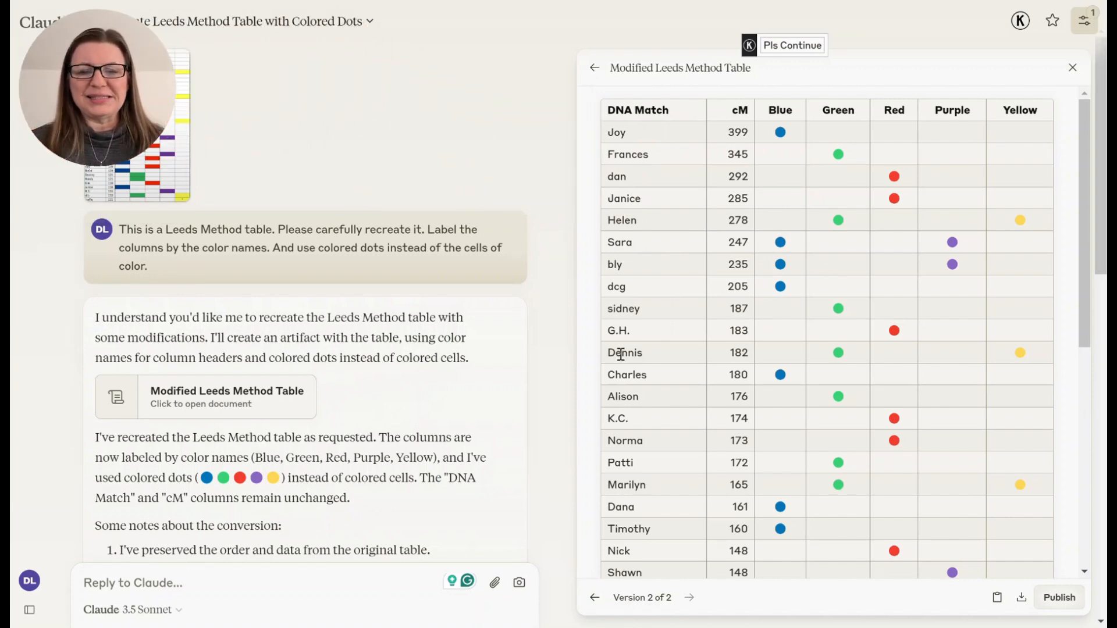
{"action": "left_click", "coordinate": [178, 580]}
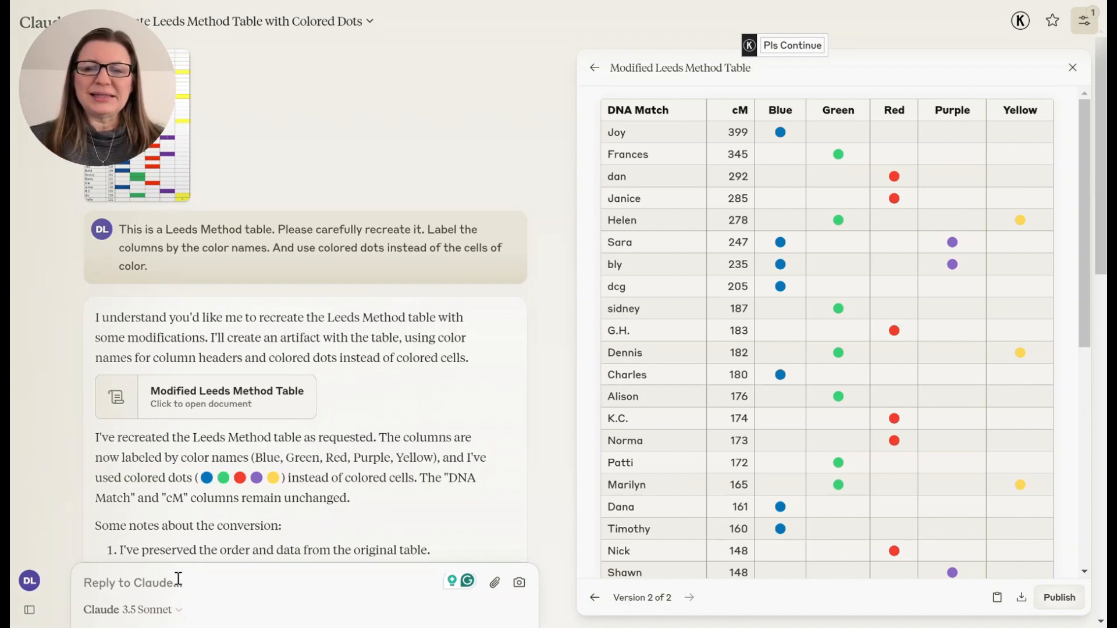
{"action": "type", "text": "Let's add"}
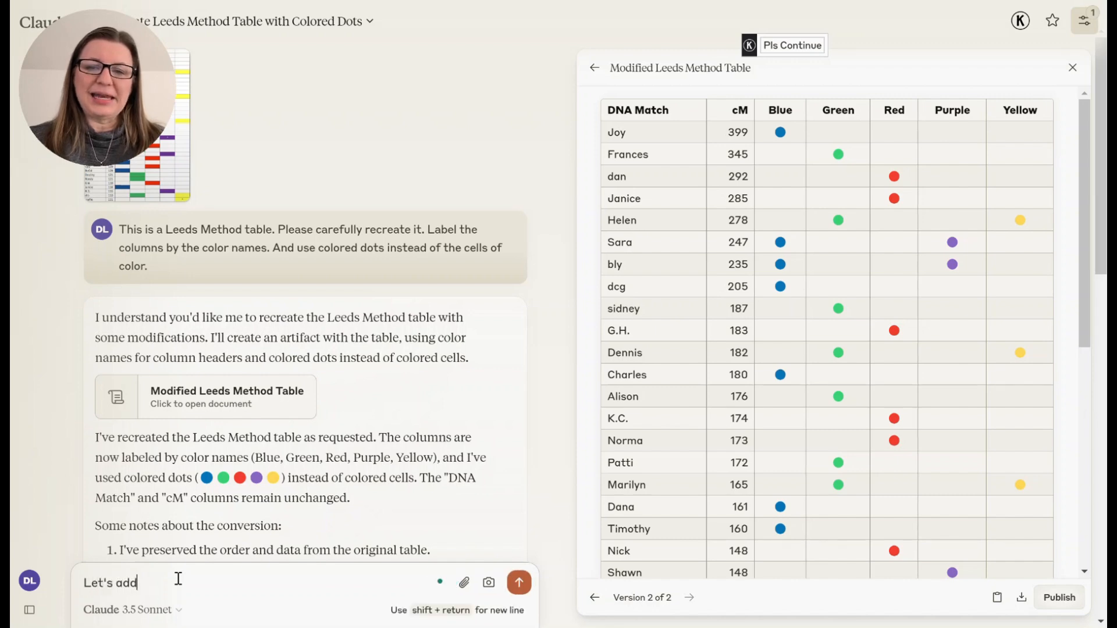
{"action": "type", "text": " another column"}
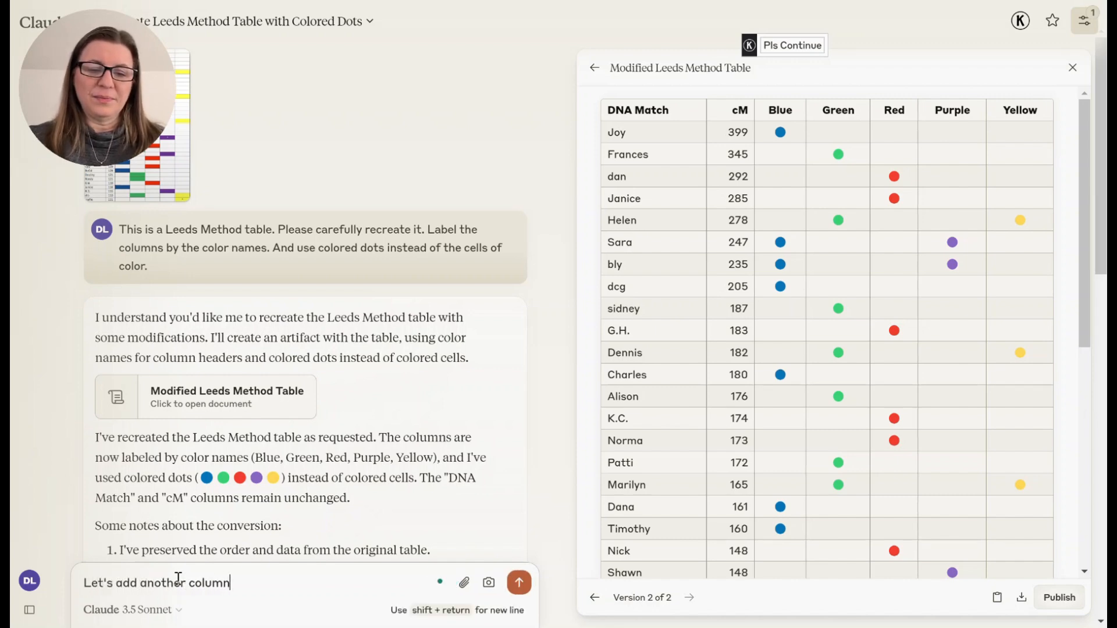
{"action": "type", "text": ", orange."}
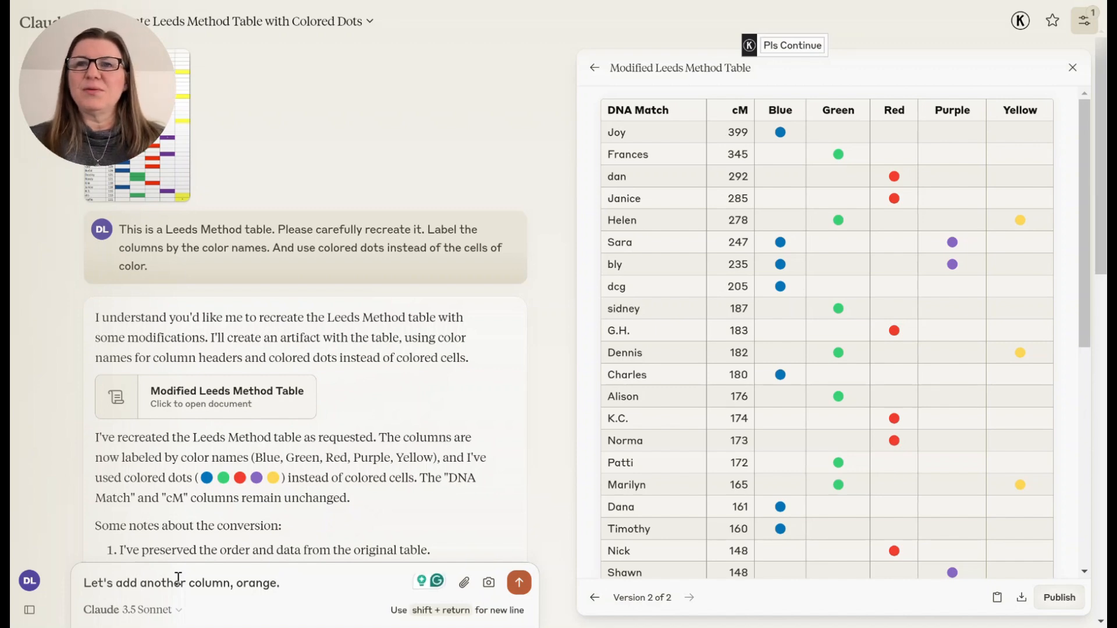
{"action": "type", "text": " Color"}
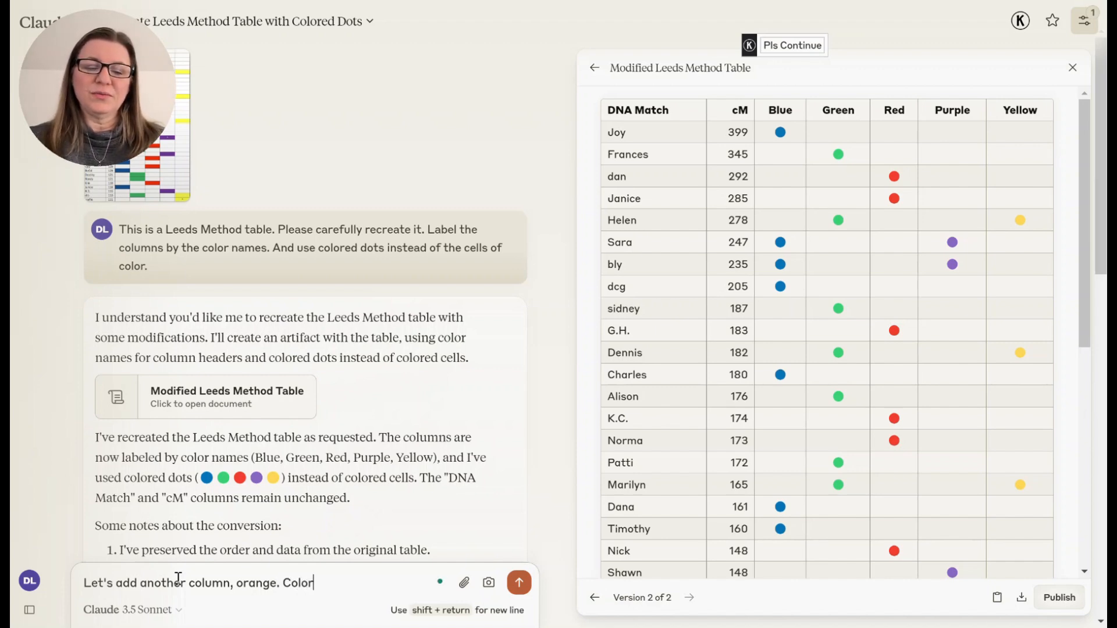
{"action": "type", "text": " dcg,"}
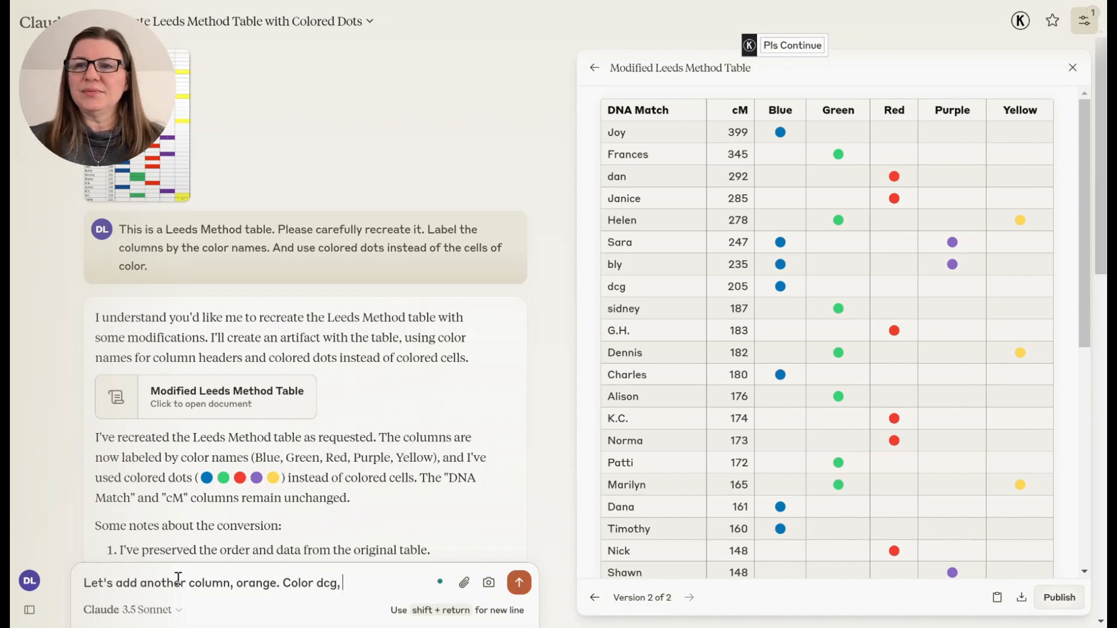
{"action": "type", "text": " DAvid M"}
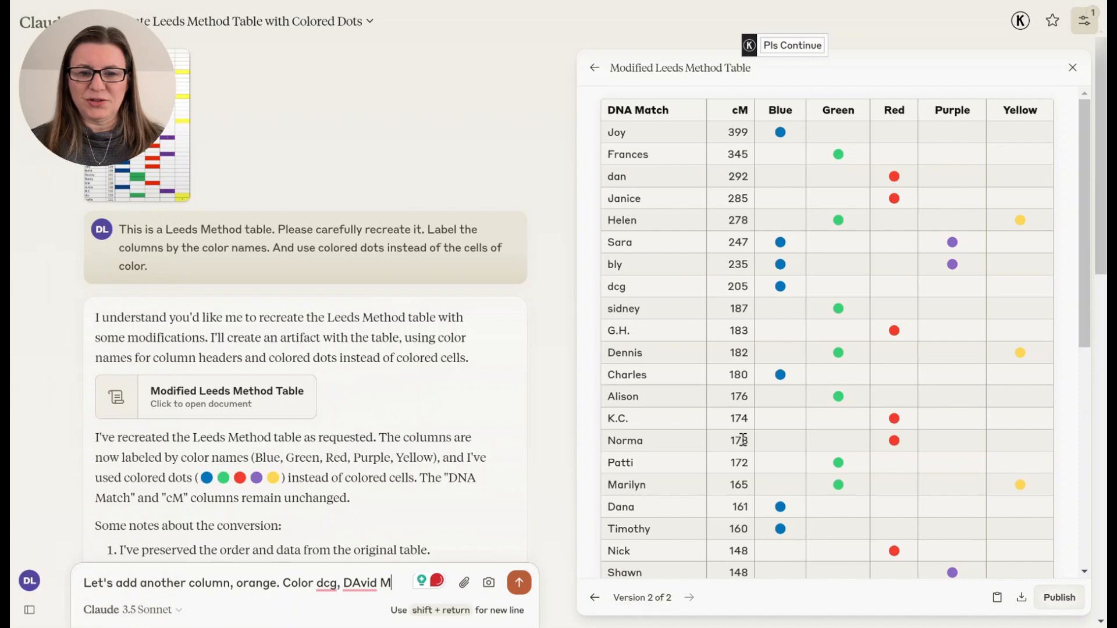
{"action": "scroll", "coordinate": [740, 436], "scroll_direction": "down", "scroll_amount": 7}
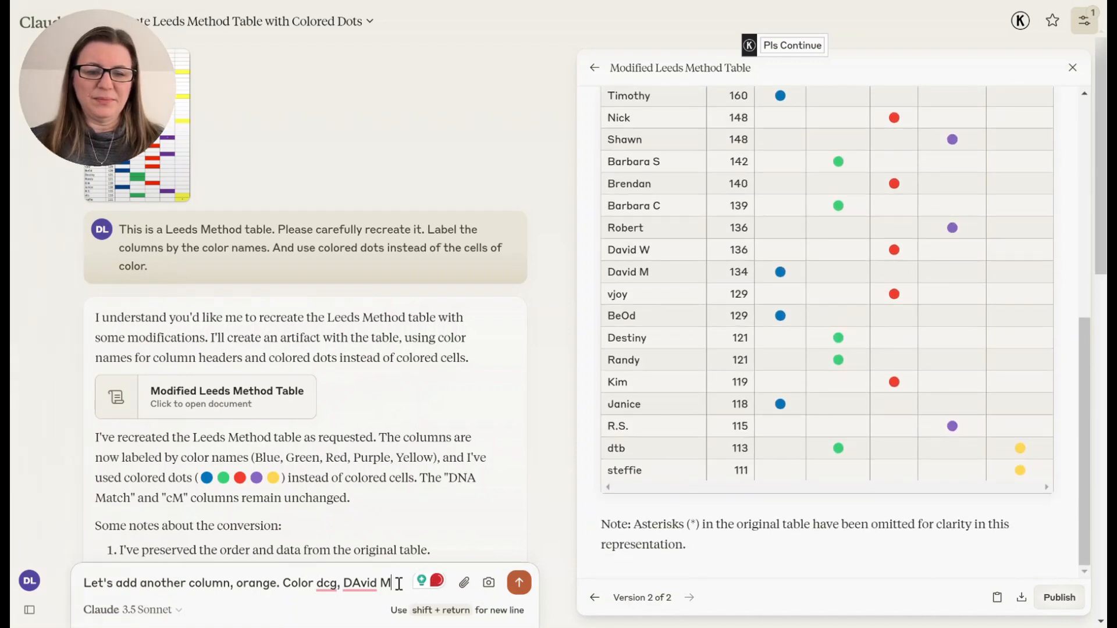
{"action": "type", "text": ","}
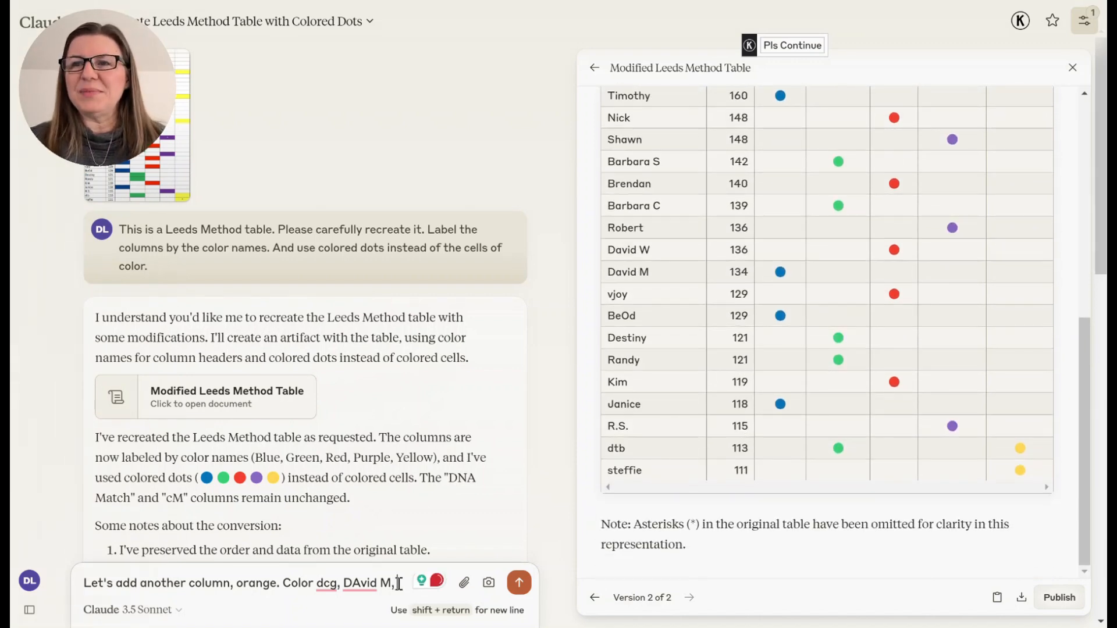
{"action": "type", "text": " BeOd"}
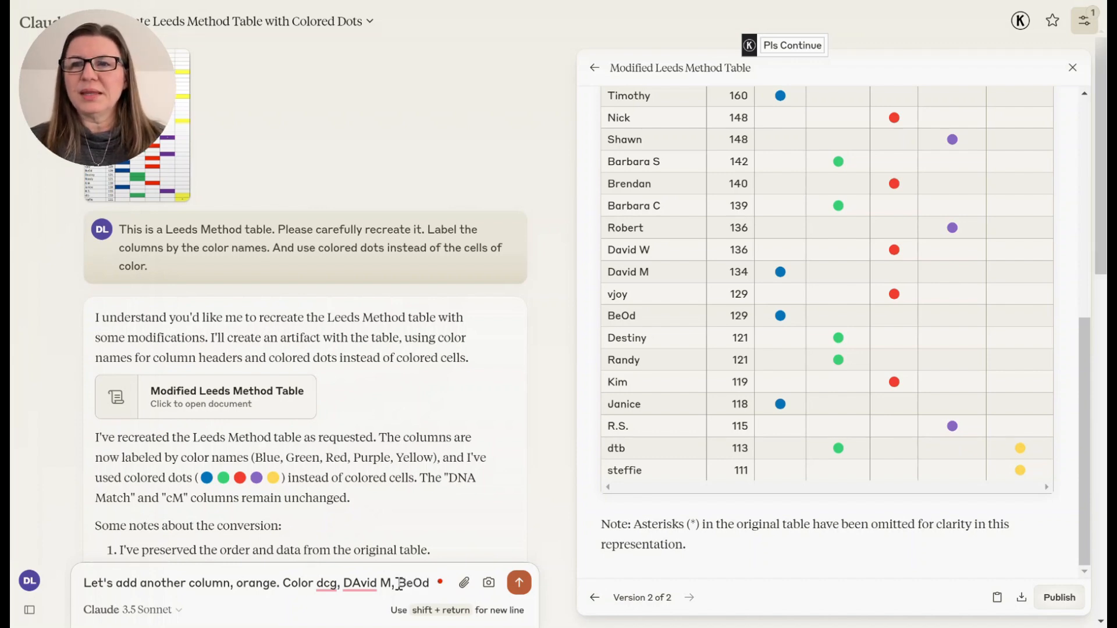
{"action": "type", "text": ", & Ja"}
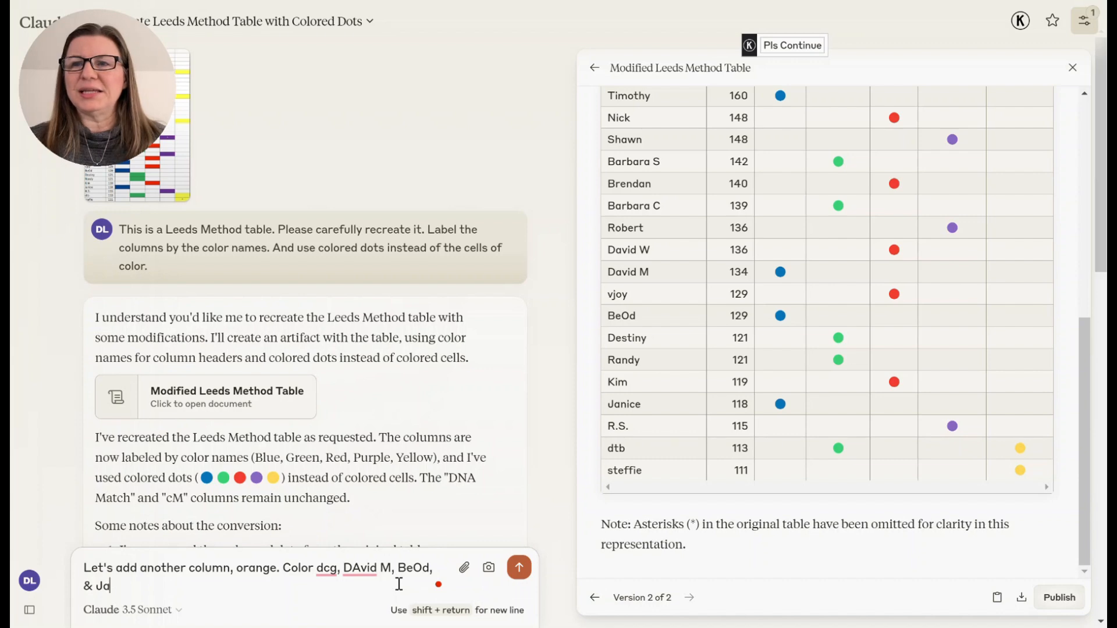
{"action": "type", "text": "nice orange"}
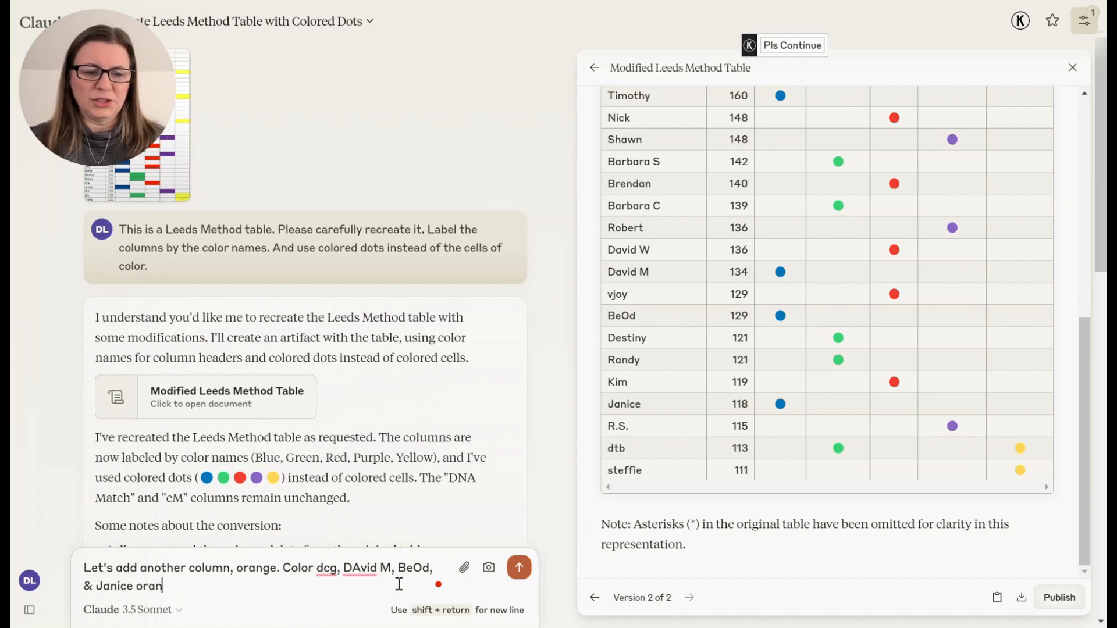
{"action": "key", "text": "Return"}
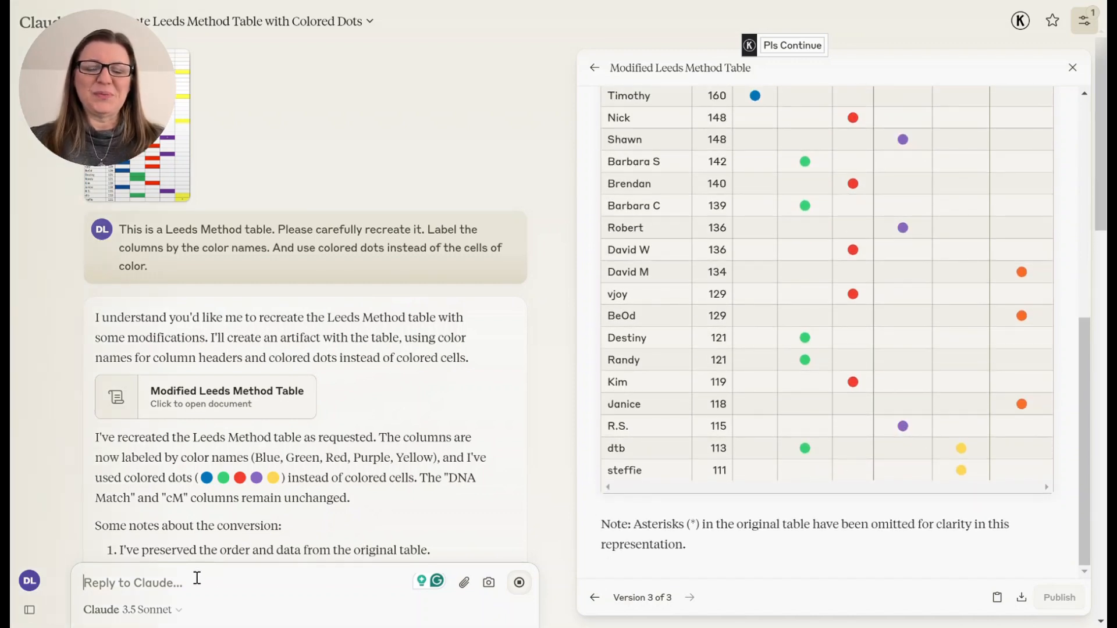
- Reply that those matches keep their existing colors and should only get orange added too, and send it
{"action": "type", "text": "Go"}
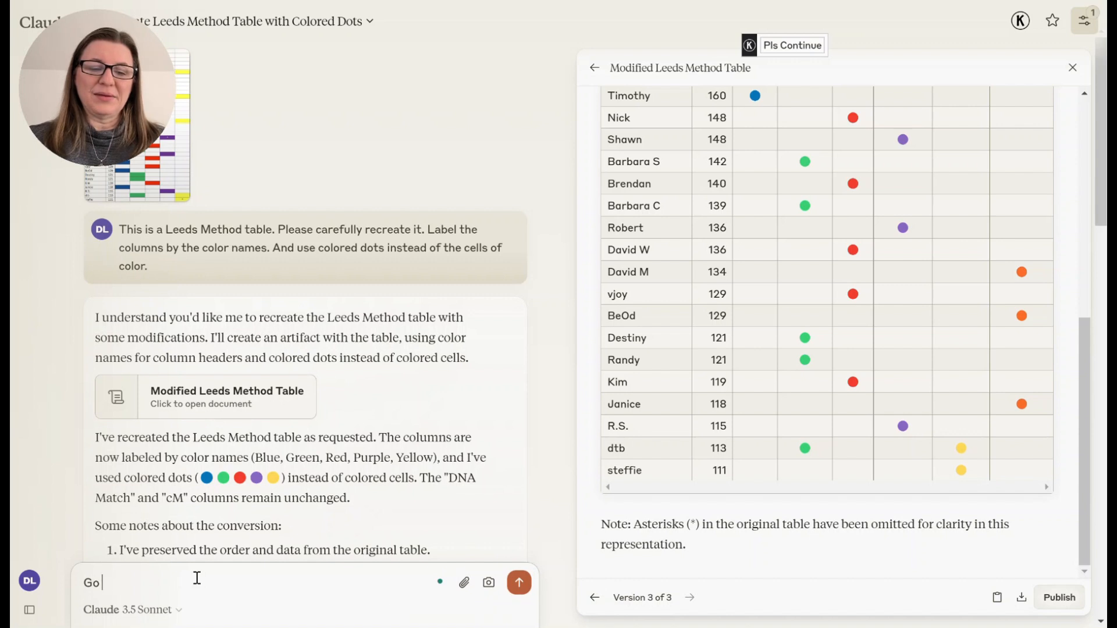
{"action": "type", "text": " back - they a"}
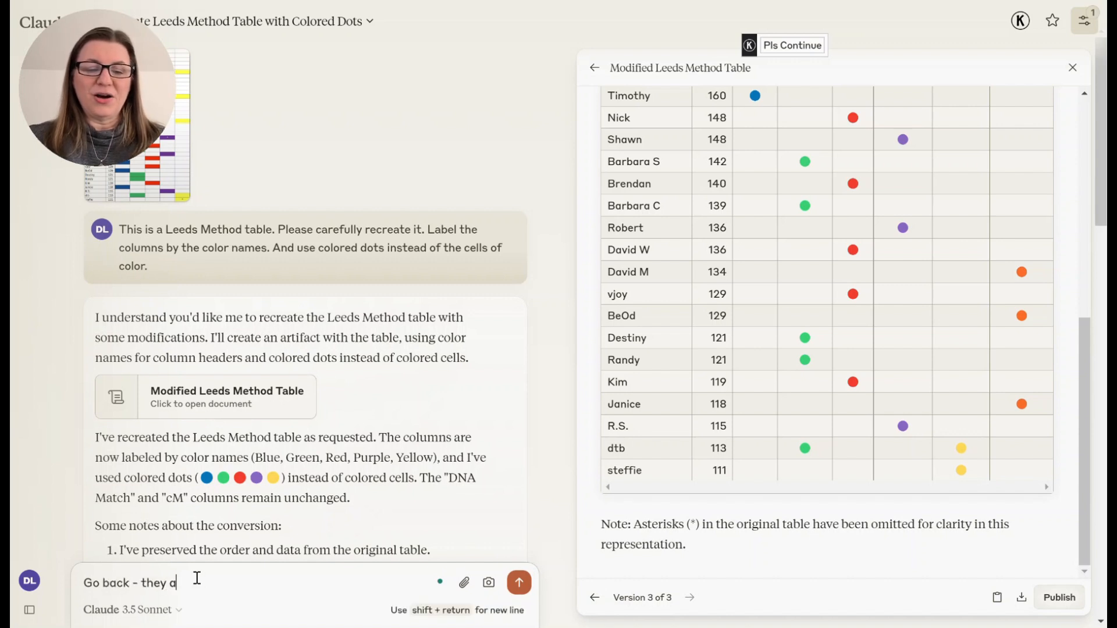
{"action": "type", "text": "lready had a co"}
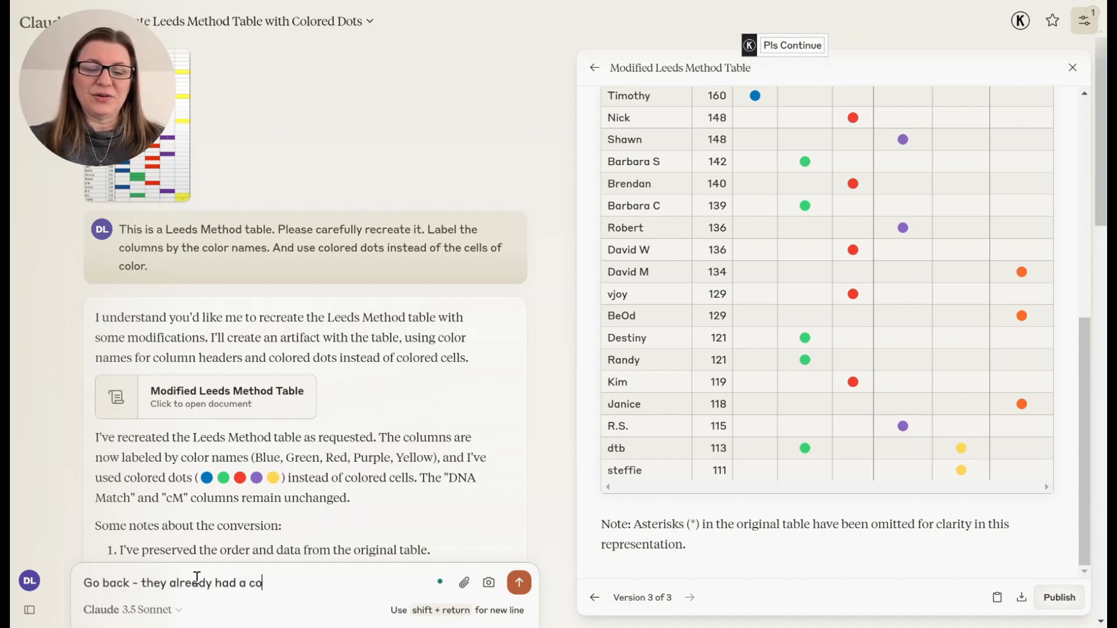
{"action": "type", "text": "lor and we still"}
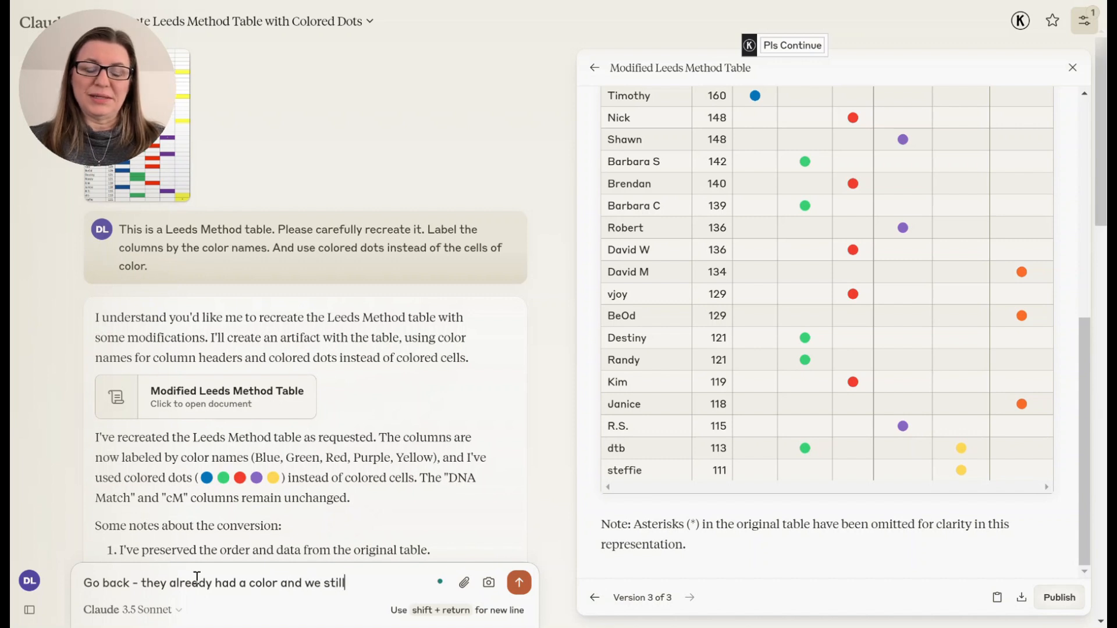
{"action": "type", "text": " want those. We just"}
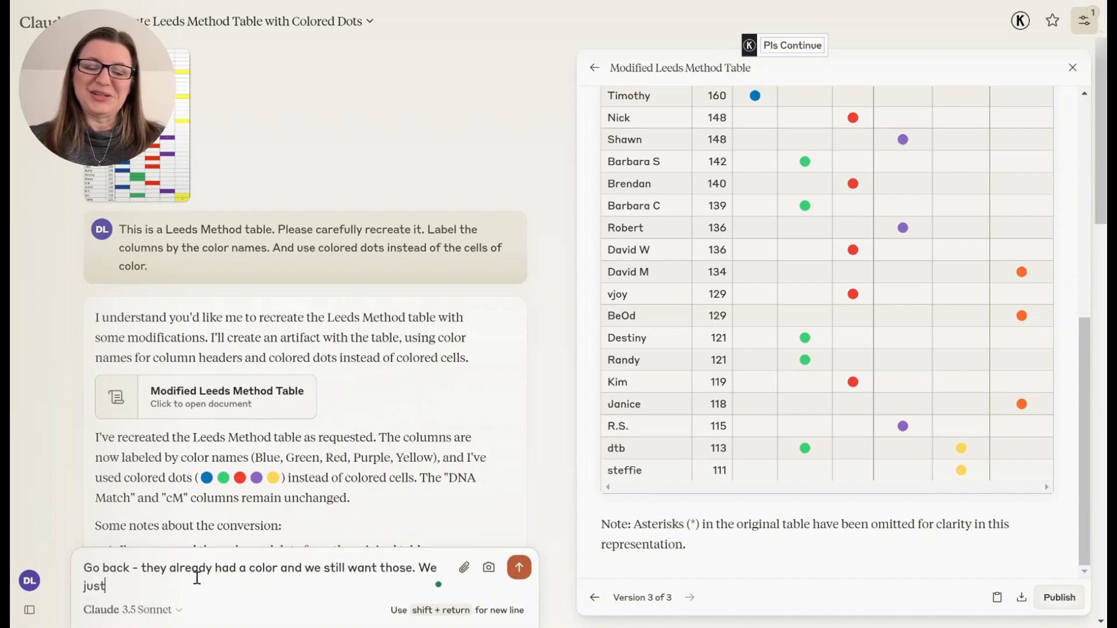
{"action": "type", "text": " want to add orange, too"}
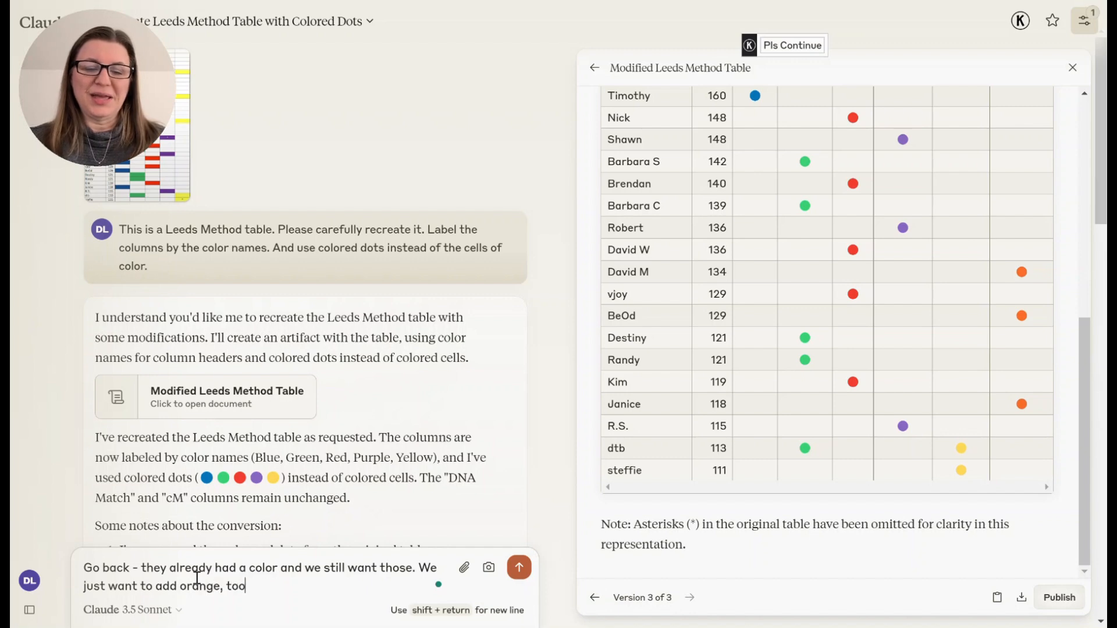
{"action": "key", "text": "Return"}
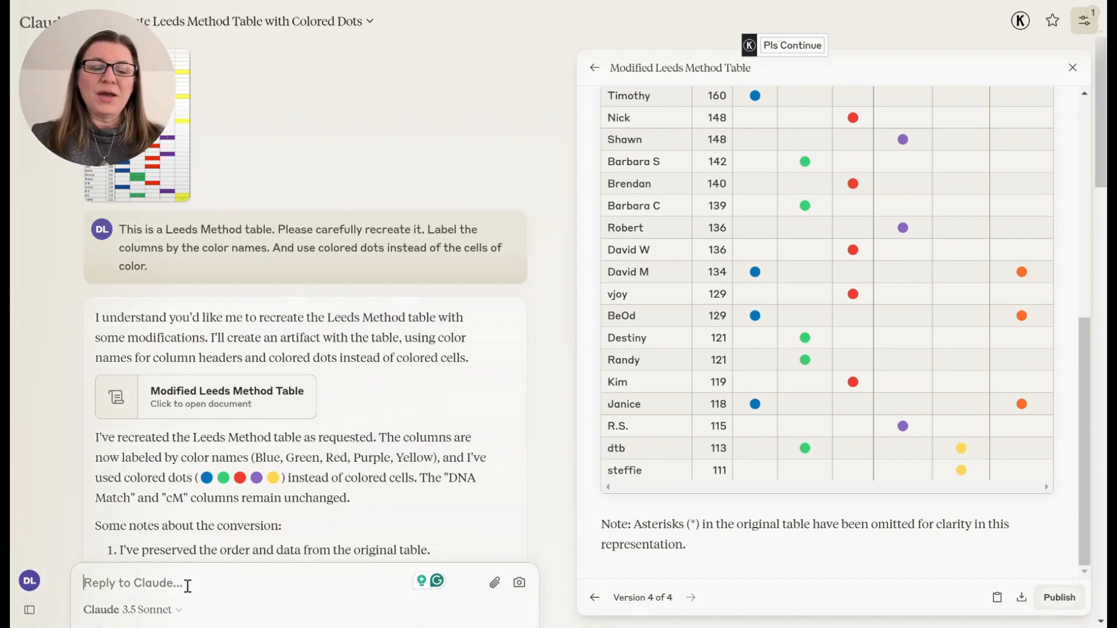
- Write a message explaining that in the Leeds Method colors can be combined when most people in one color also appear in another
{"action": "type", "text": "When doing the Leeds Method"}
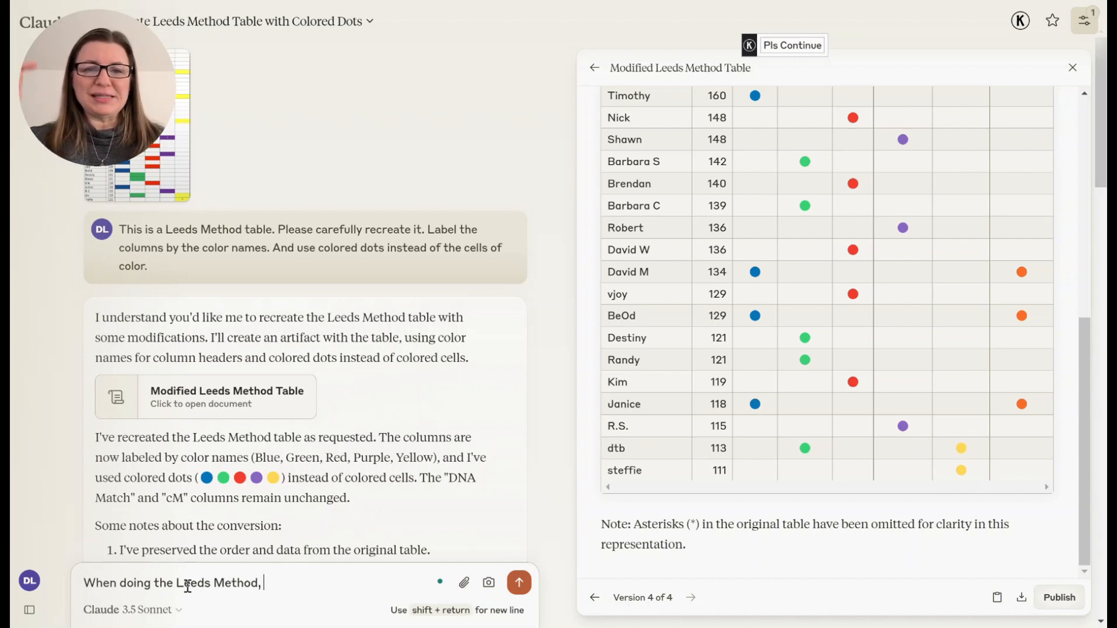
{"action": "type", "text": ","}
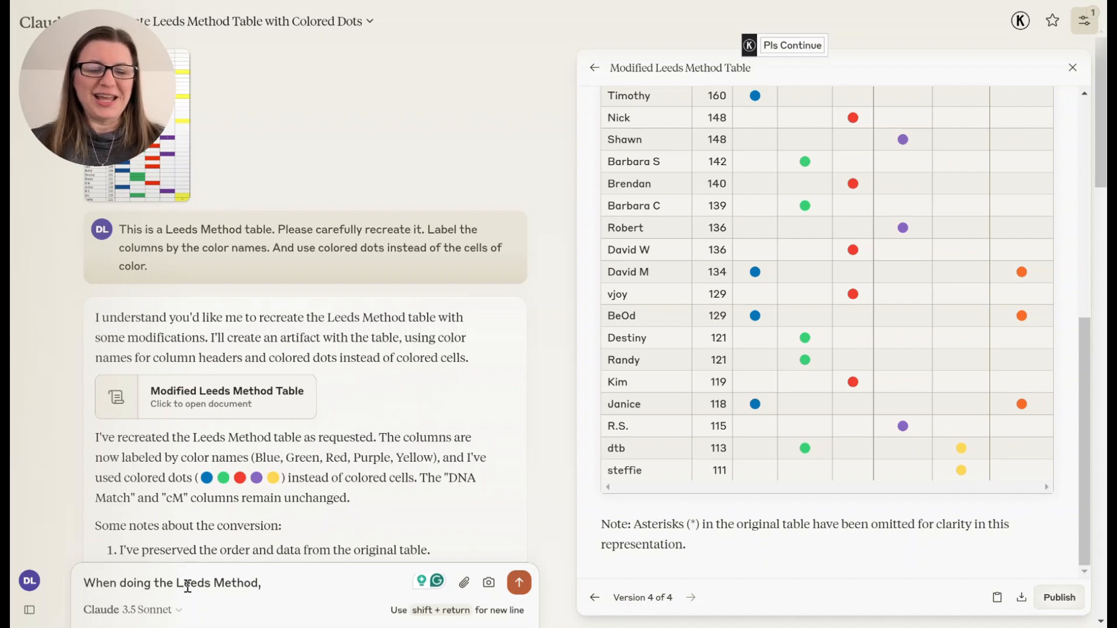
{"action": "type", "text": "w"}
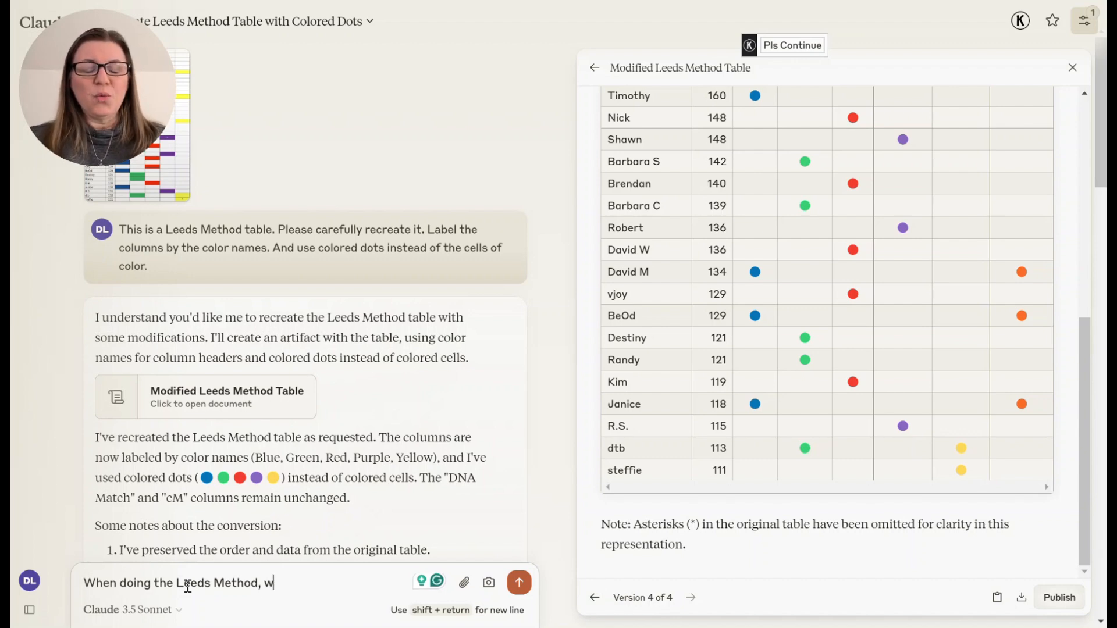
{"action": "type", "text": "hen most of the p"}
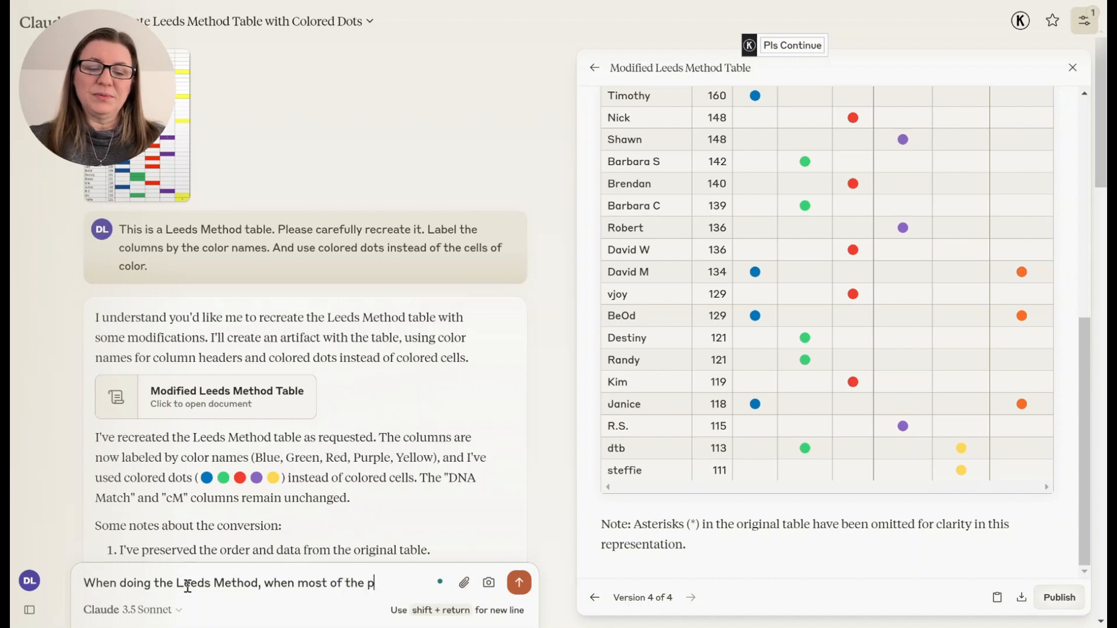
{"action": "type", "text": "eople in one color"}
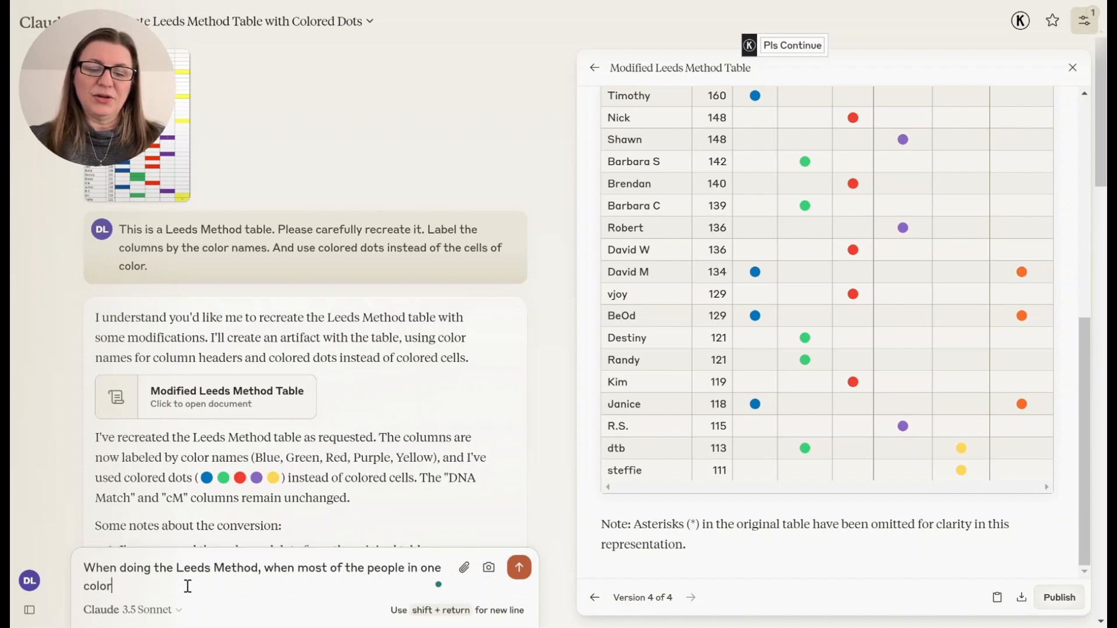
{"action": "type", "text": " are also in another"}
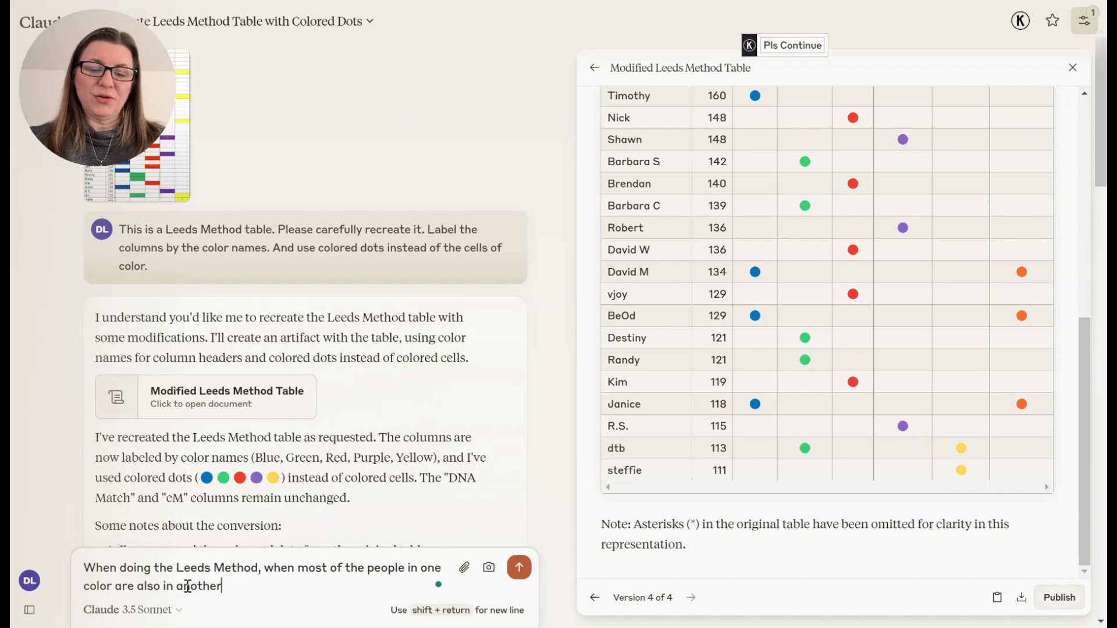
{"action": "type", "text": ", we can comei"}
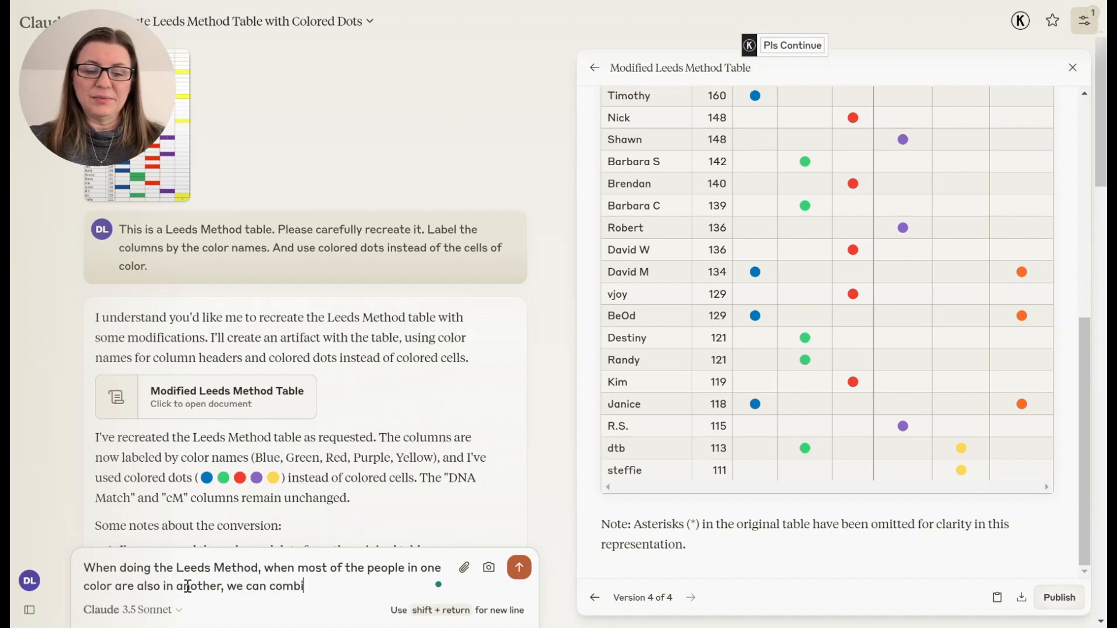
{"action": "type", "text": "ne or consolidate ht"}
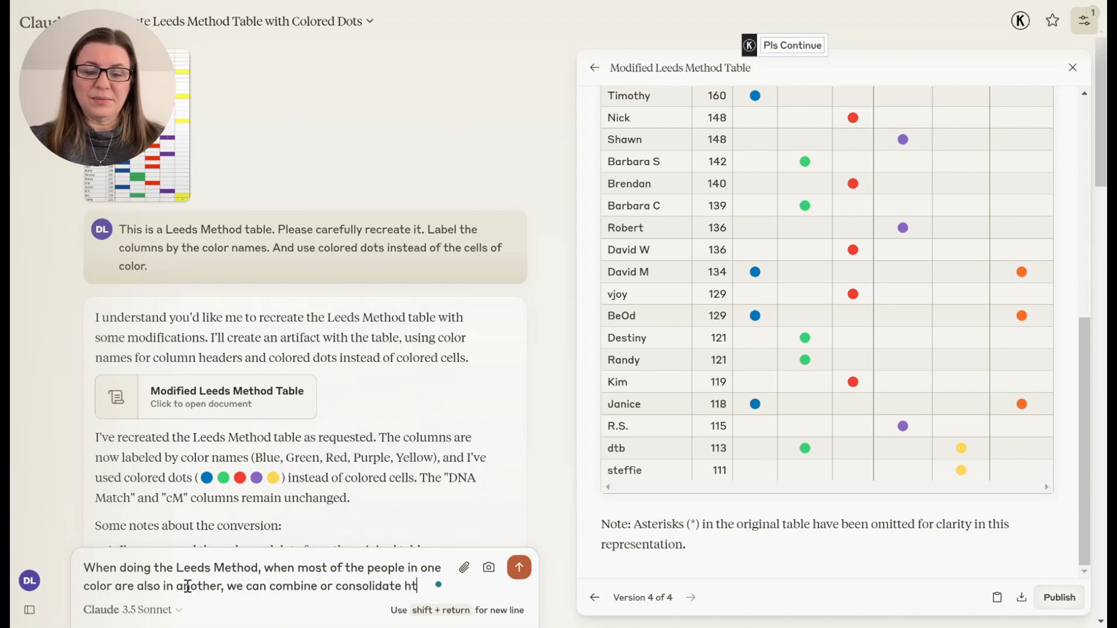
{"action": "key", "text": "BackSpace"}
{"action": "key", "text": "BackSpace"}
{"action": "type", "text": "them."}
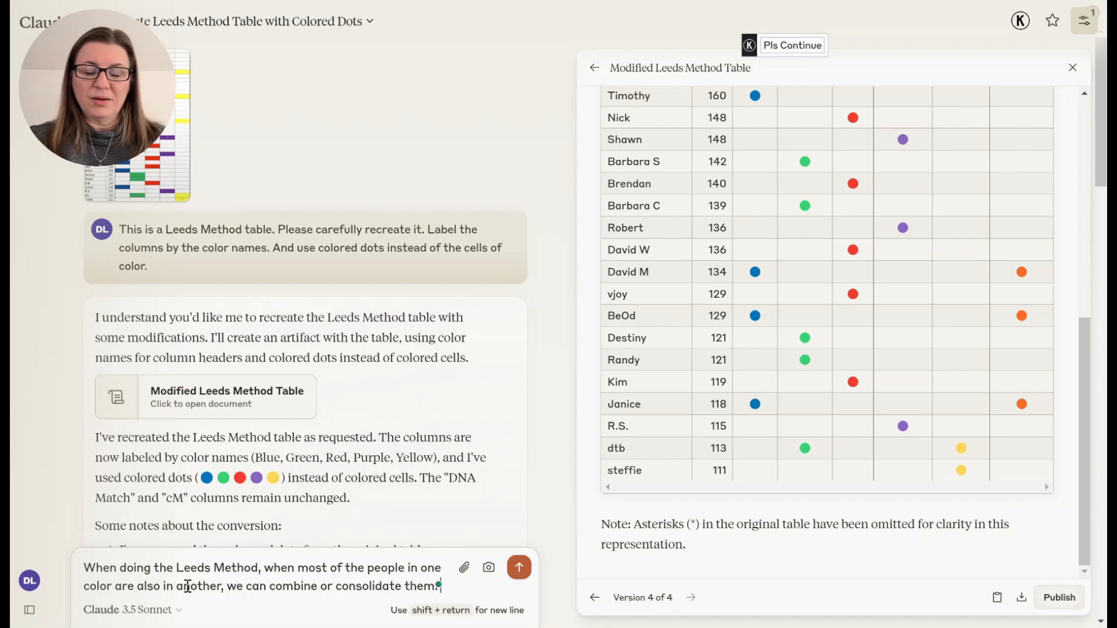
- Add a new line asking to analyze and report which colors could be combined, and send the message
{"action": "key", "text": "shift+Return"}
{"action": "type", "text": "Please "}
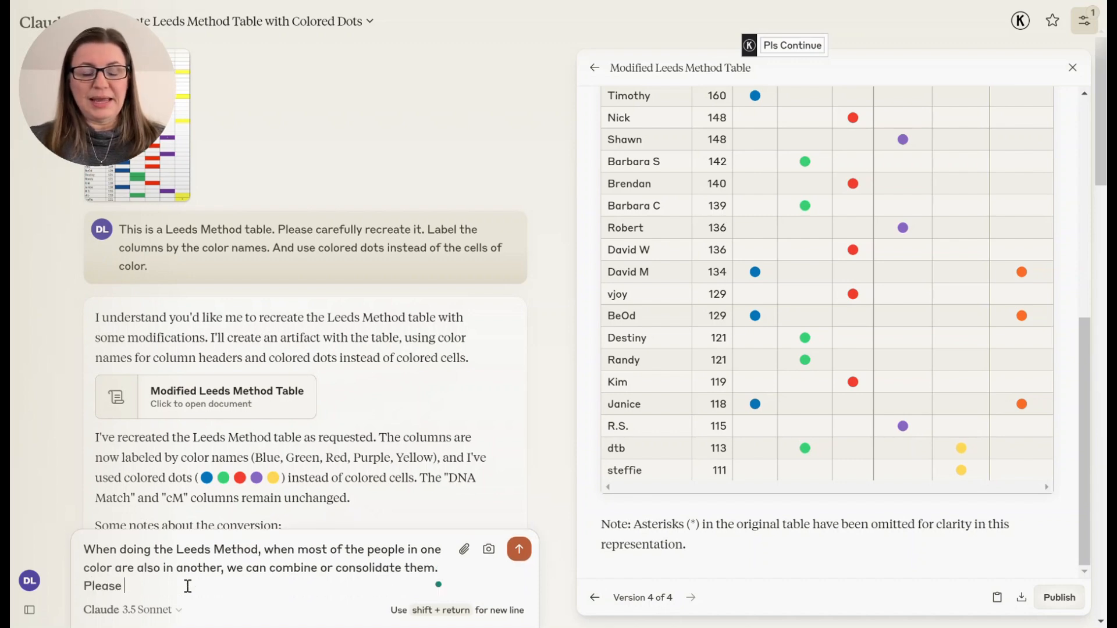
{"action": "type", "text": "analyze and"}
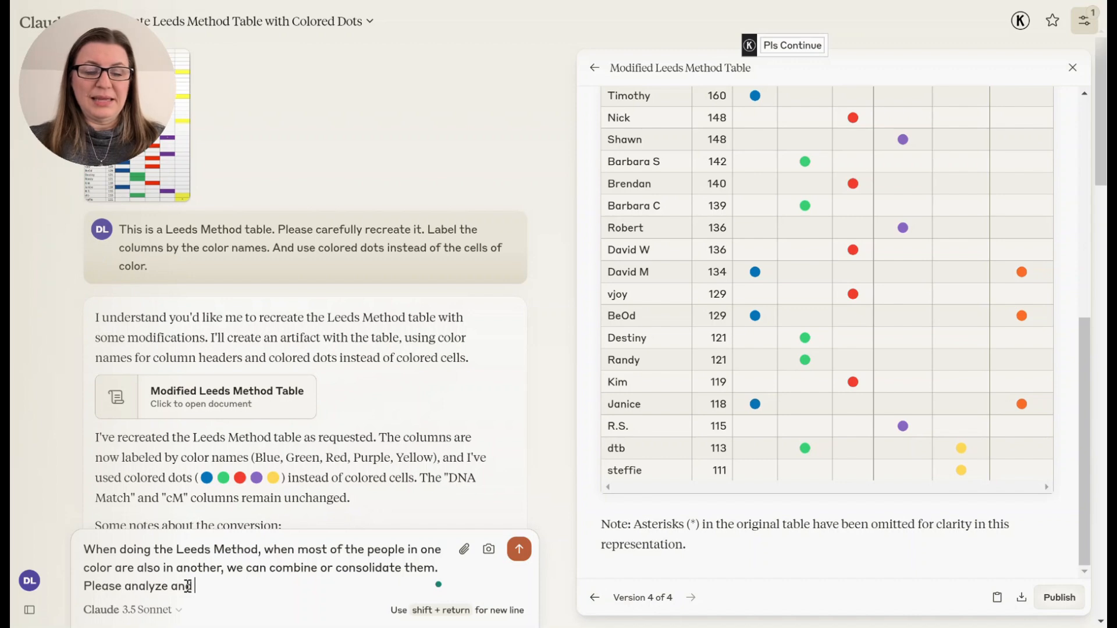
{"action": "type", "text": " let me know if there are"}
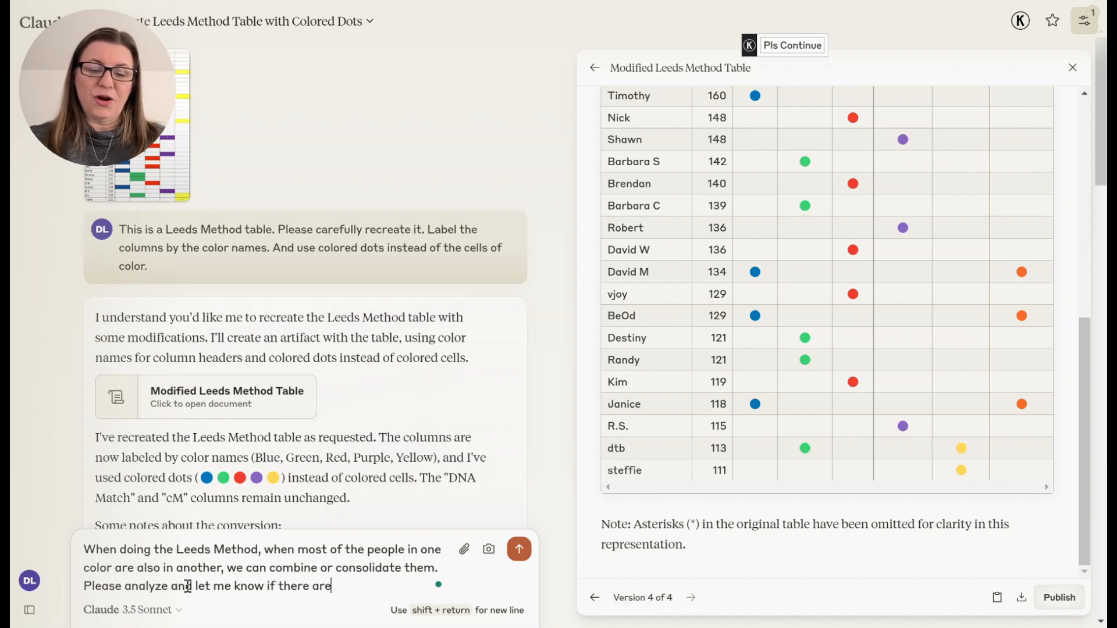
{"action": "type", "text": " colors we could co"}
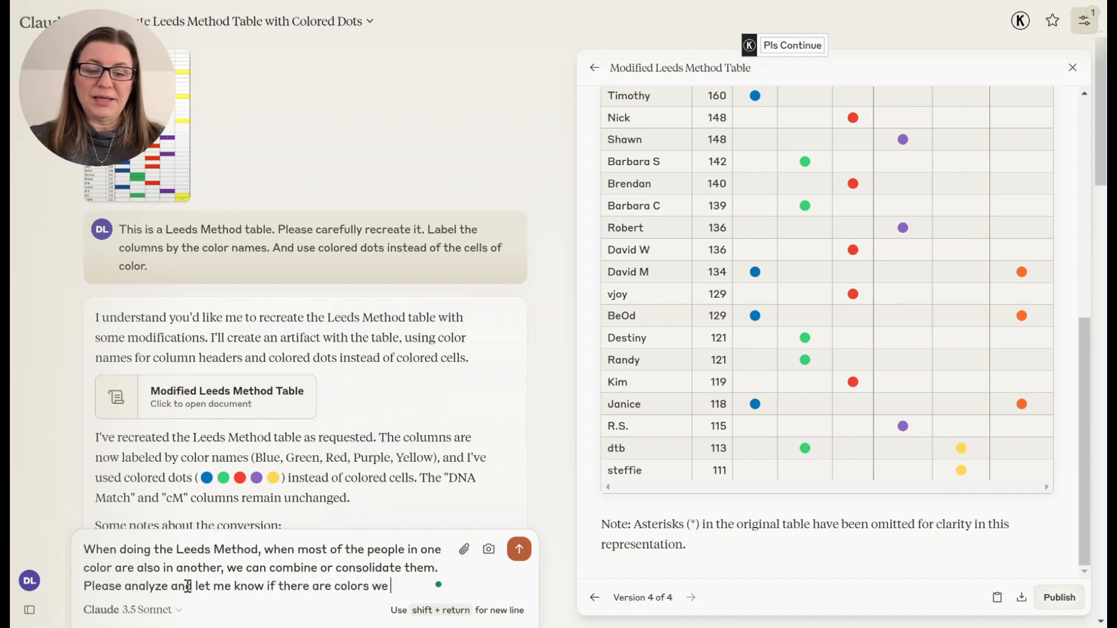
{"action": "type", "text": "mbine."}
{"action": "key", "text": "Return"}
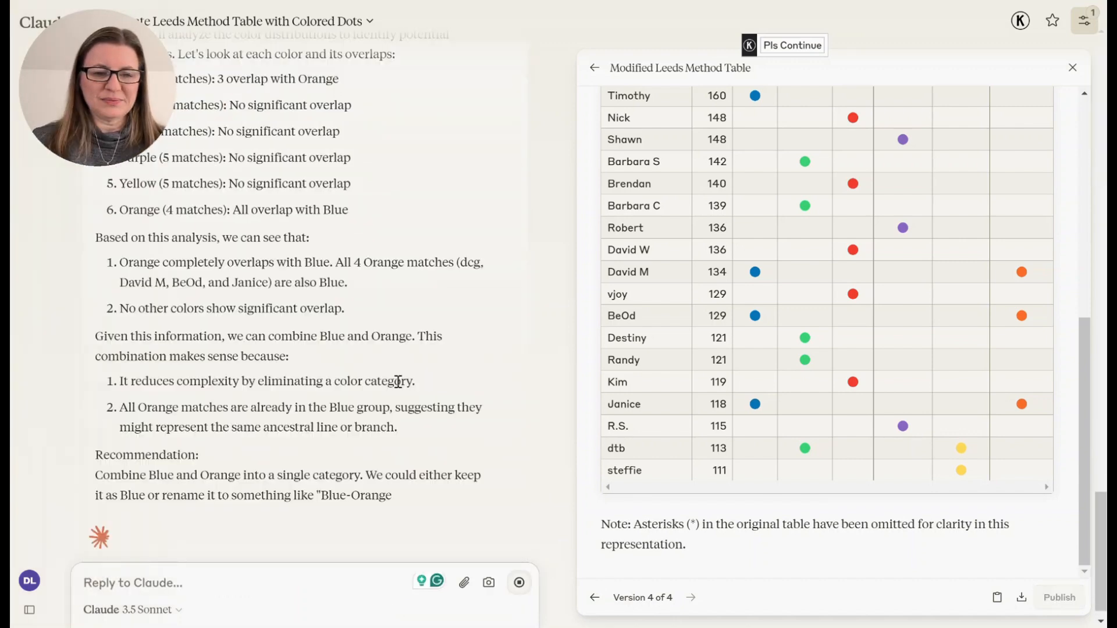
- Scroll through the table and Claude's analysis to review which colors overlap
{"action": "scroll", "coordinate": [398, 384], "scroll_direction": "up", "scroll_amount": 5}
{"action": "scroll", "coordinate": [398, 383], "scroll_direction": "down", "scroll_amount": 1}
{"action": "scroll", "coordinate": [397, 381], "scroll_direction": "down", "scroll_amount": 1}
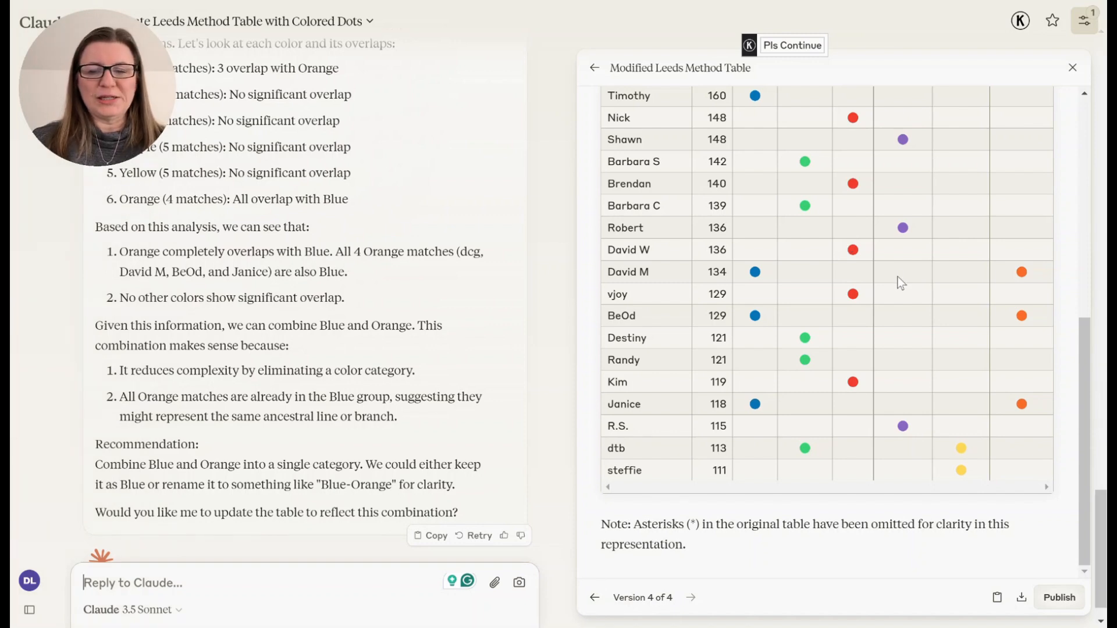
{"action": "scroll", "coordinate": [902, 240], "scroll_direction": "up", "scroll_amount": 7}
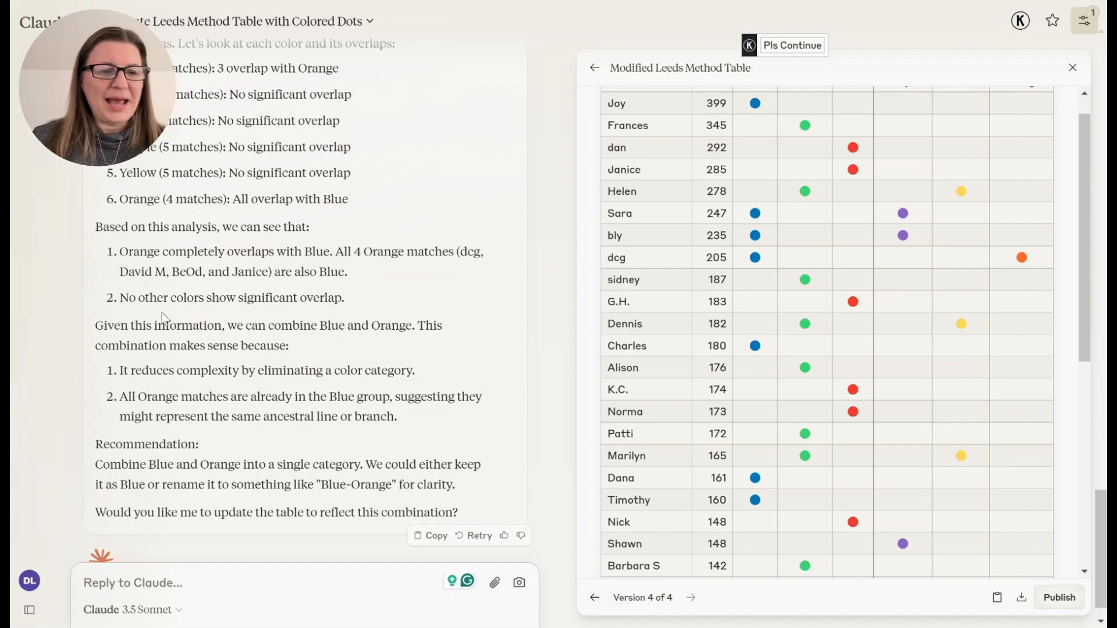
{"action": "scroll", "coordinate": [866, 357], "scroll_direction": "down", "scroll_amount": 7}
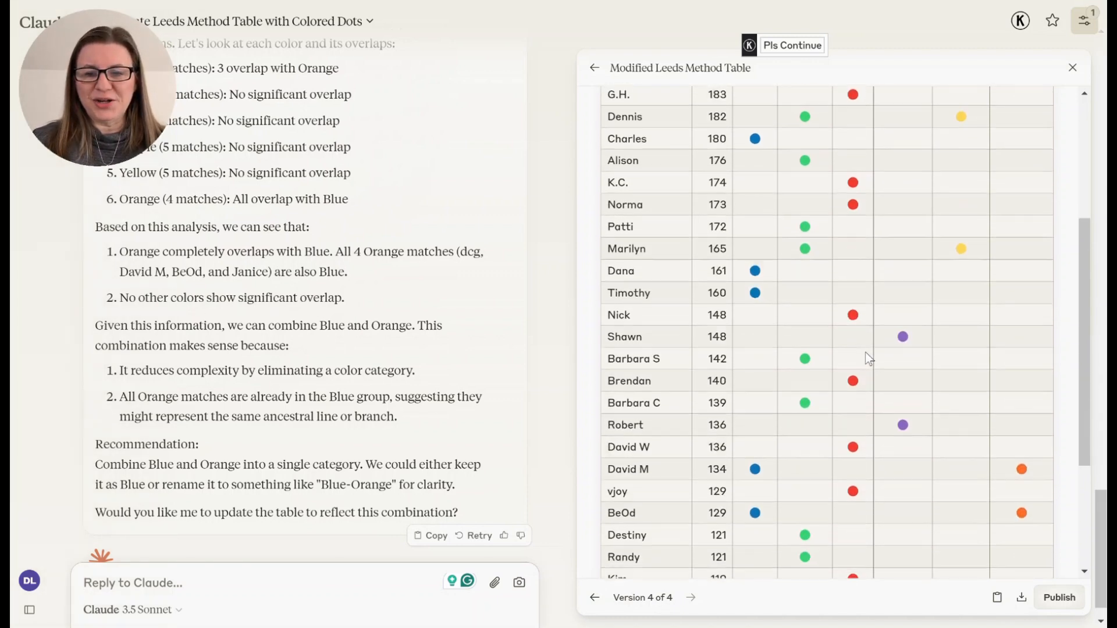
{"action": "scroll", "coordinate": [867, 357], "scroll_direction": "up", "scroll_amount": 4}
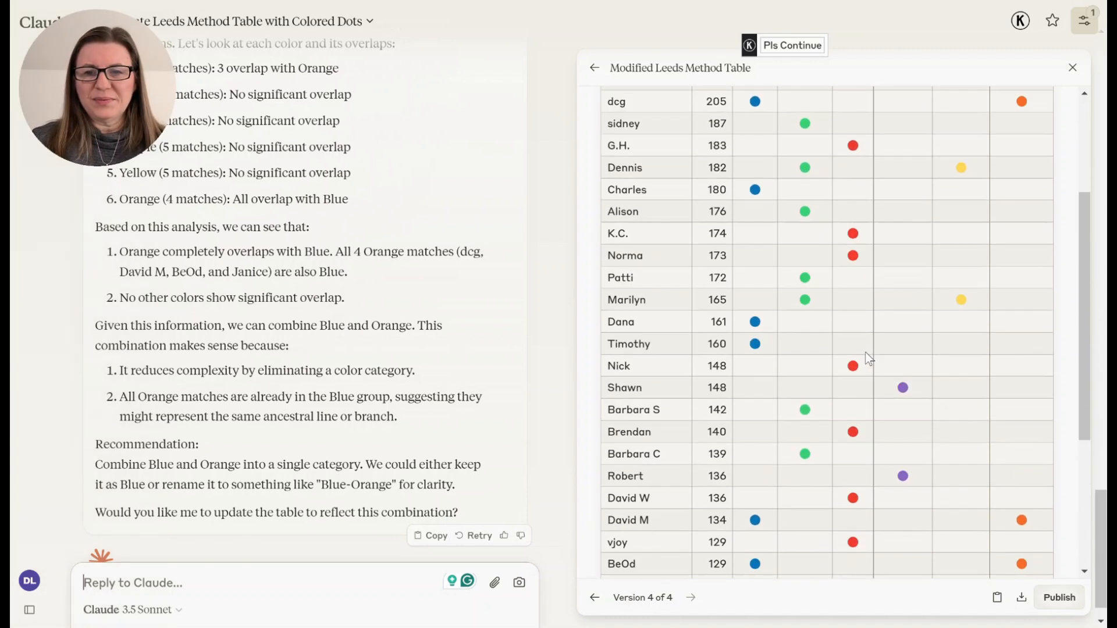
{"action": "scroll", "coordinate": [867, 357], "scroll_direction": "down", "scroll_amount": 4}
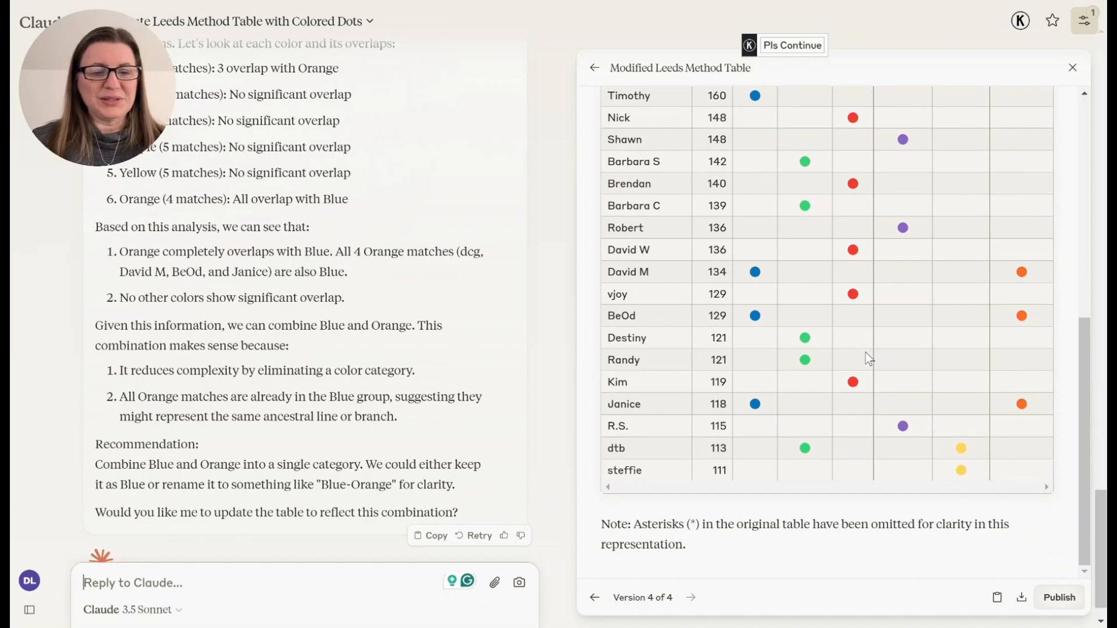
{"action": "scroll", "coordinate": [381, 320], "scroll_direction": "up", "scroll_amount": 3}
{"action": "scroll", "coordinate": [381, 329], "scroll_direction": "down", "scroll_amount": 3}
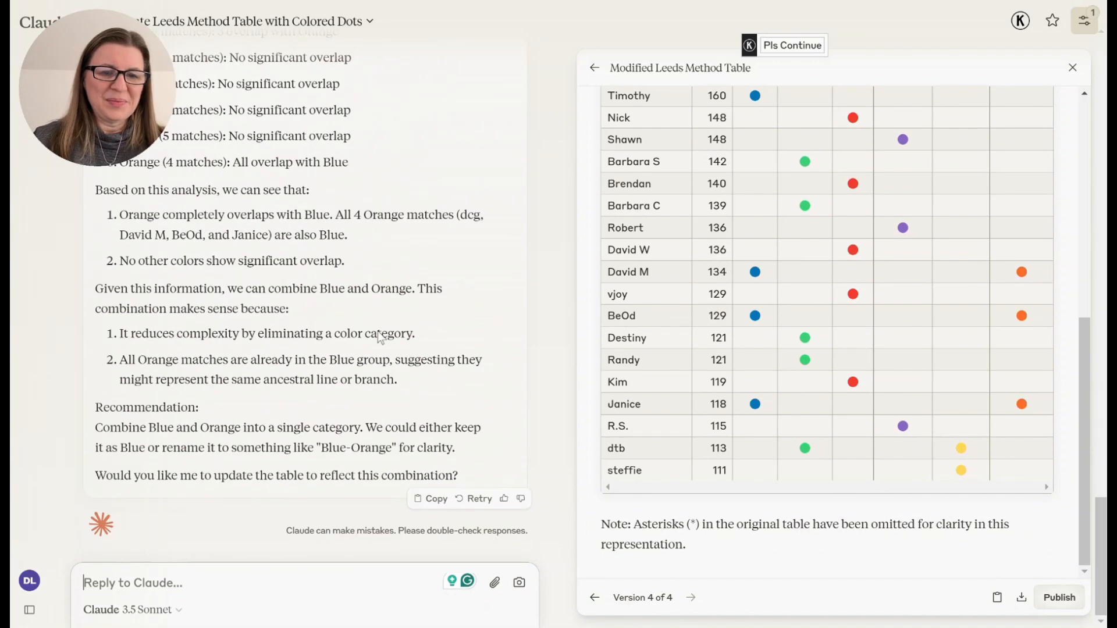
- Ask whether green and yellow could also be combined, and send the question
{"action": "left_click", "coordinate": [289, 564]}
{"action": "type", "text": "W"}
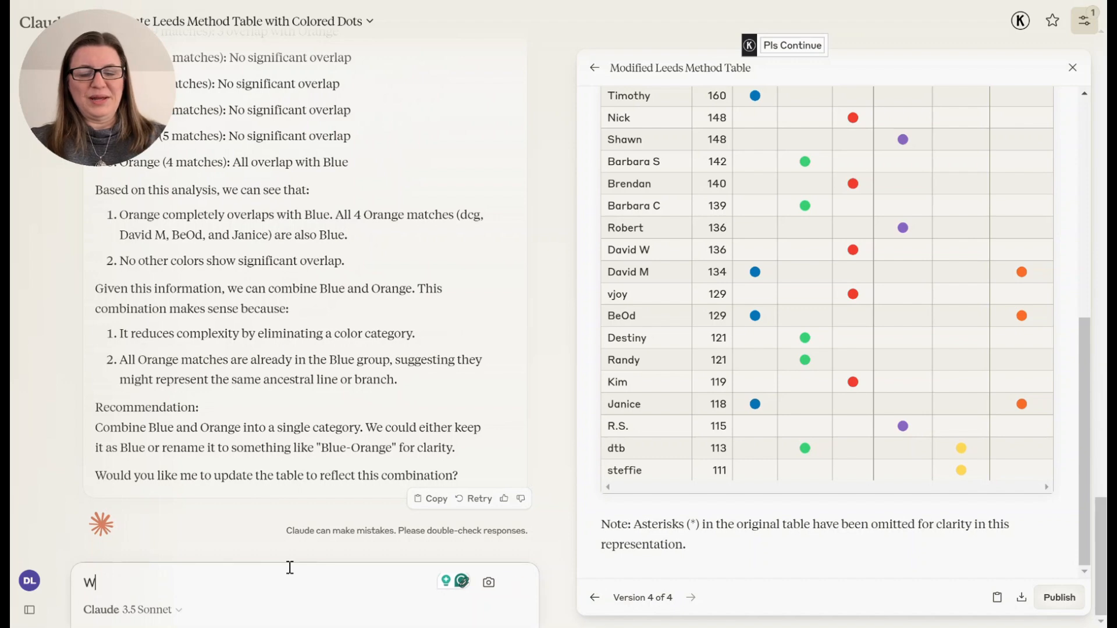
{"action": "type", "text": "hat about green & yellow?"}
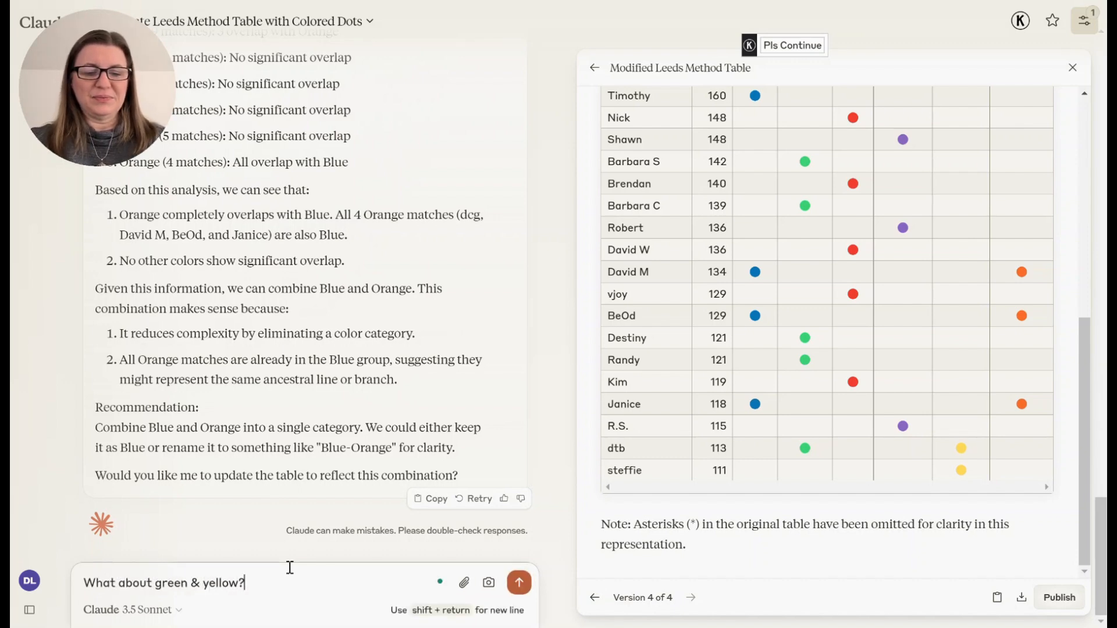
{"action": "key", "text": "Return"}
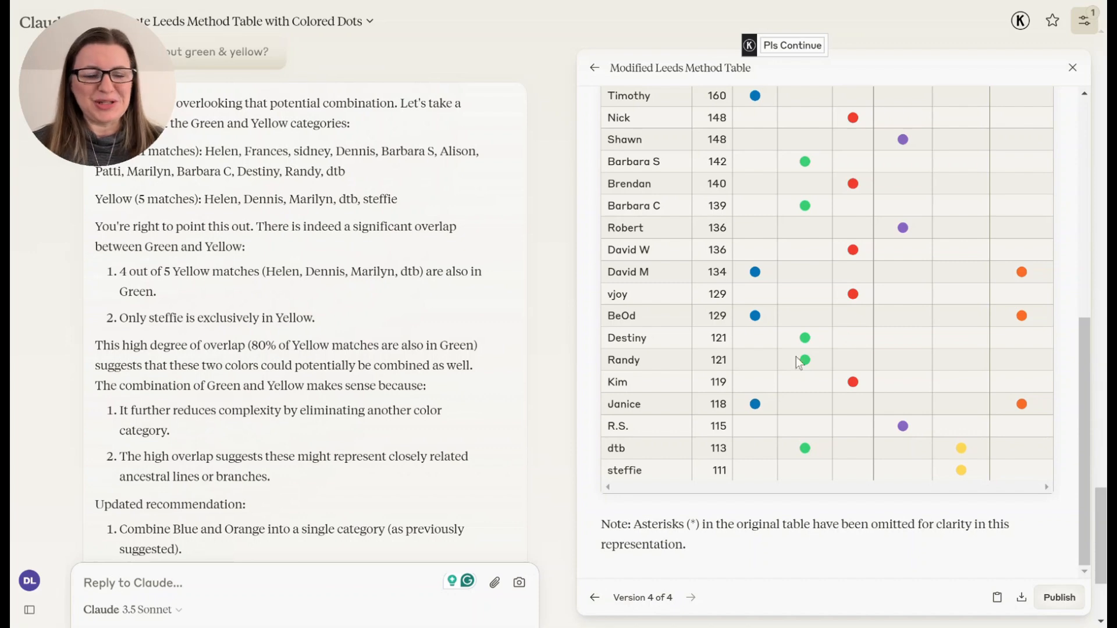
- Send a reply to combine blue/orange and green/yellow, keeping just blue and green as the marking colors
{"action": "type", "text": "Let's combine"}
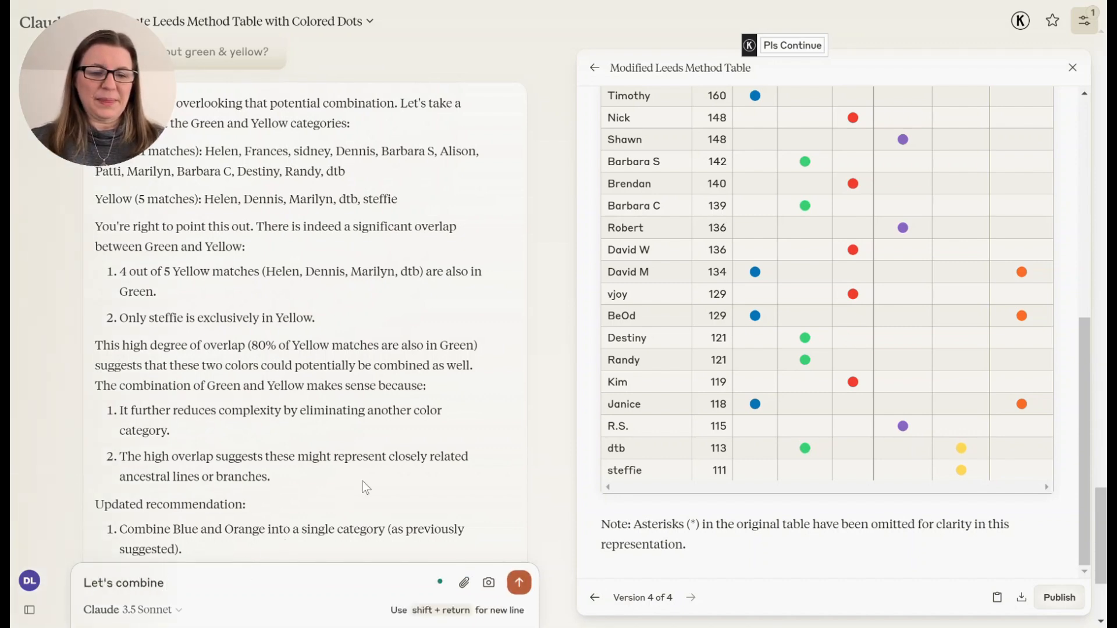
{"action": "scroll", "coordinate": [362, 480], "scroll_direction": "down", "scroll_amount": 3}
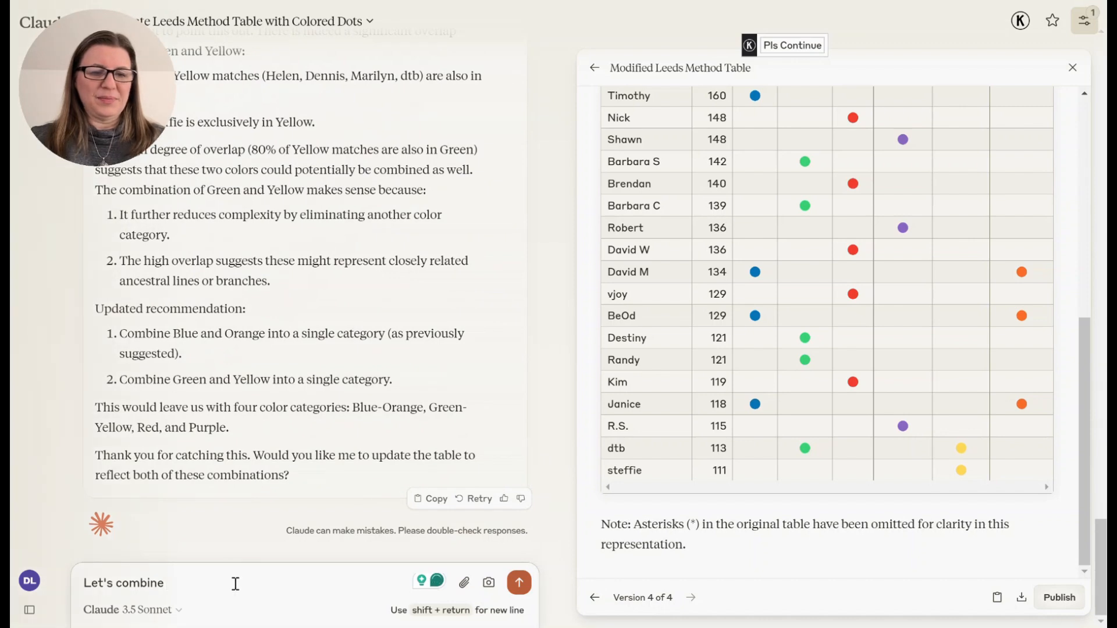
{"action": "type", "text": "blue/orange a"}
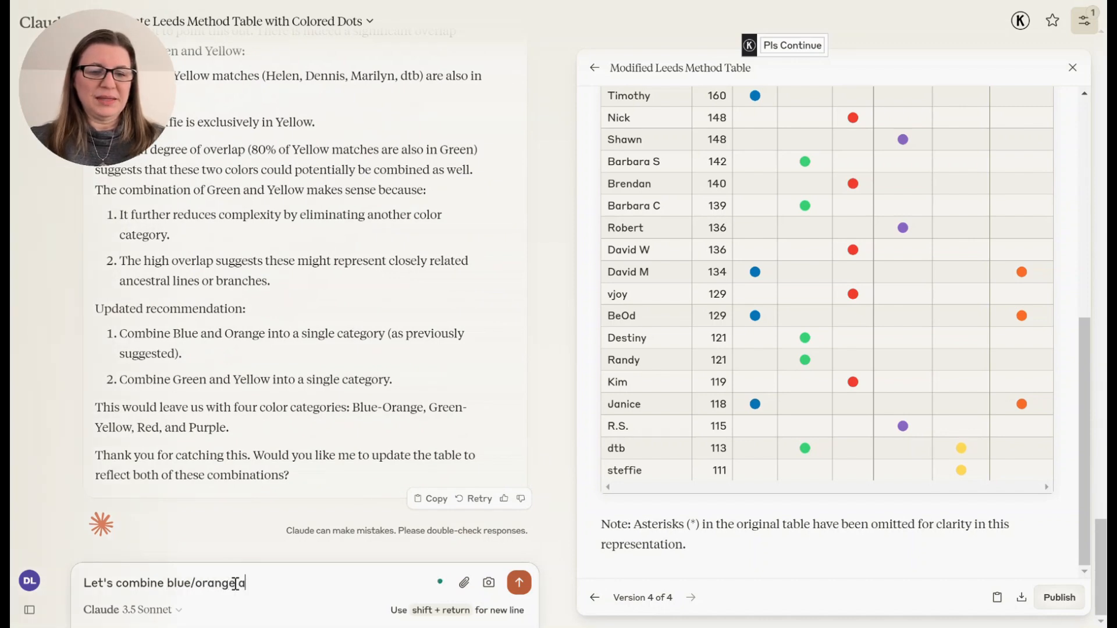
{"action": "type", "text": "nd gr"}
{"action": "key", "text": "BackSpace"}
{"action": "type", "text": "green/"}
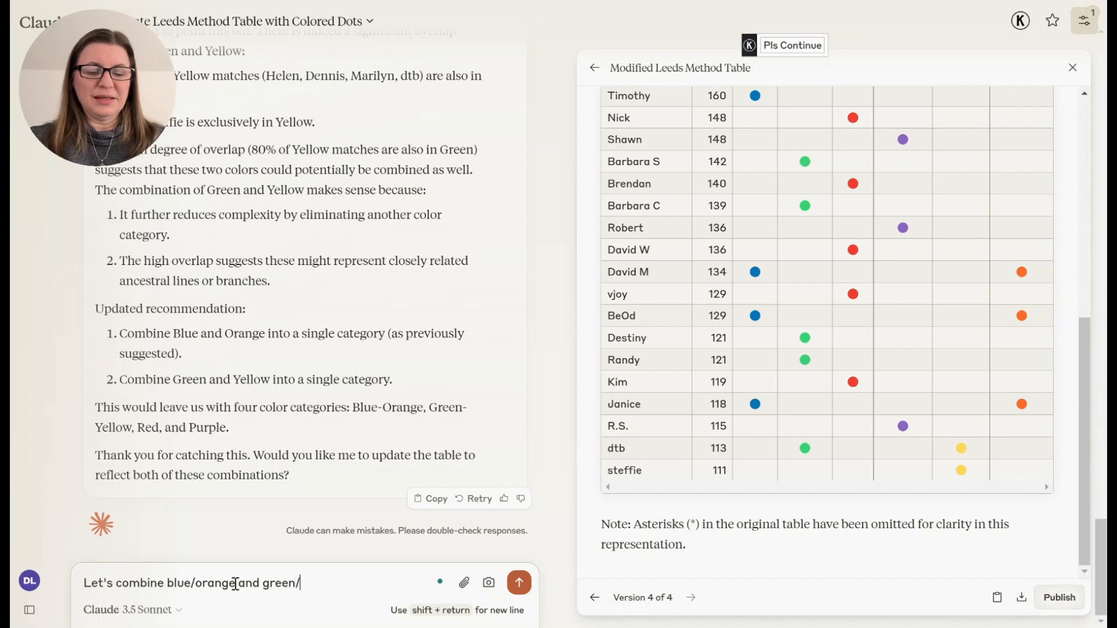
{"action": "type", "text": "ywell"}
{"action": "key", "text": "BackSpace"}
{"action": "key", "text": "BackSpace"}
{"action": "key", "text": "BackSpace"}
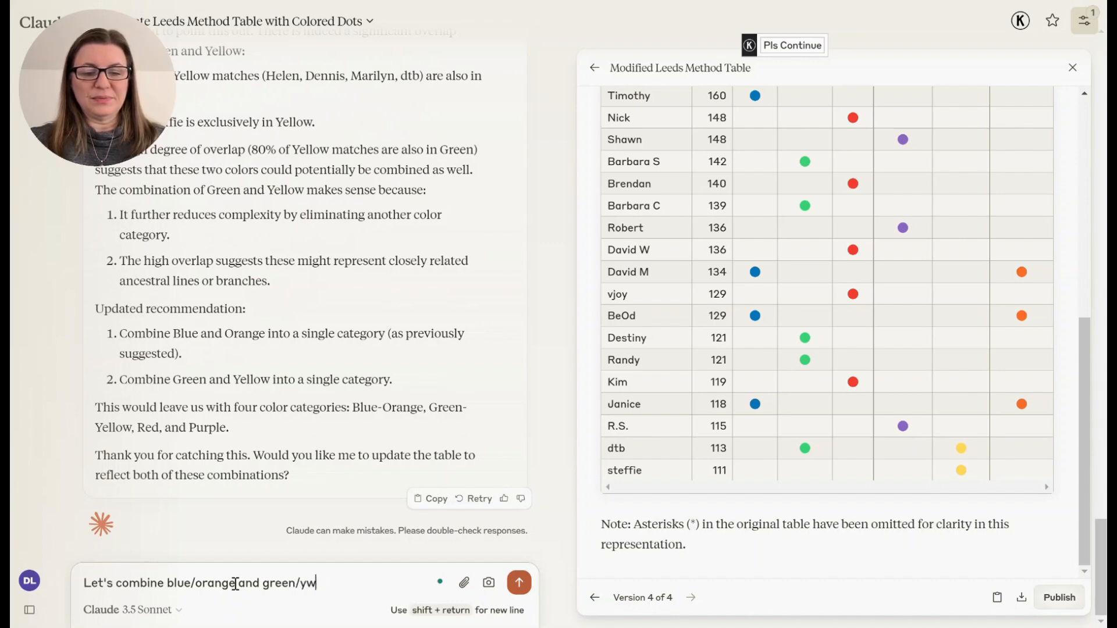
{"action": "type", "text": "low."}
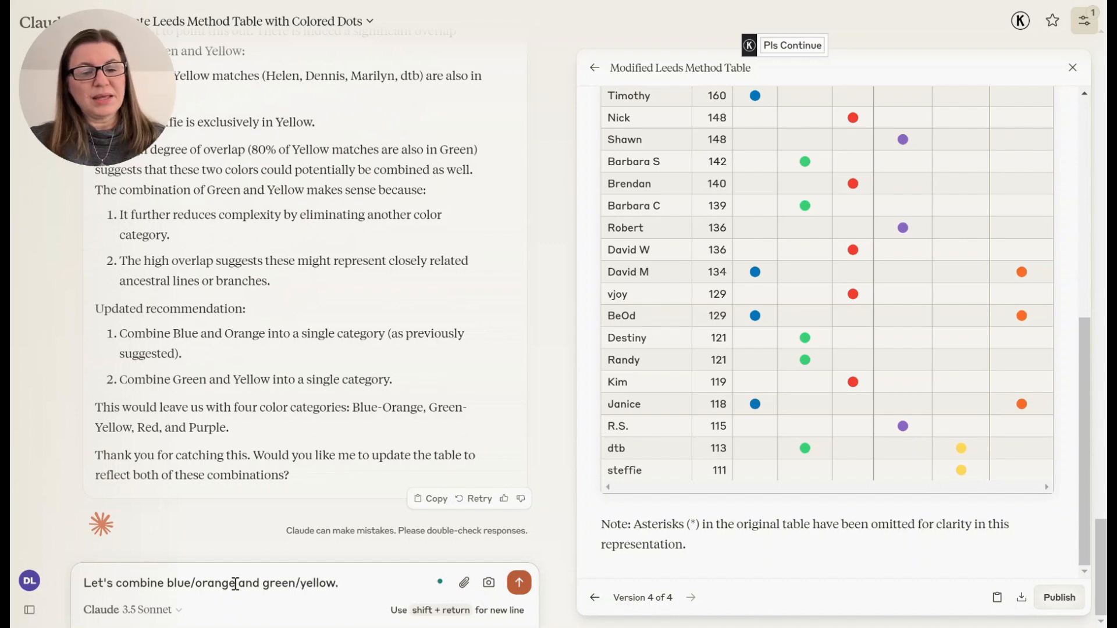
{"action": "type", "text": " Keep just blue and green"}
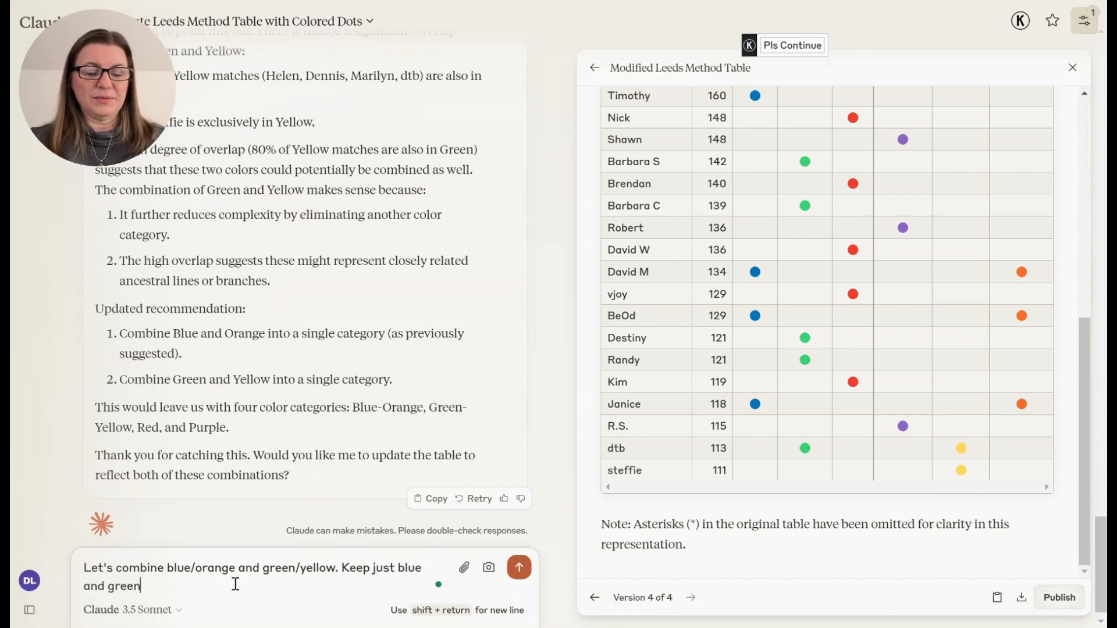
{"action": "type", "text": " as the color"}
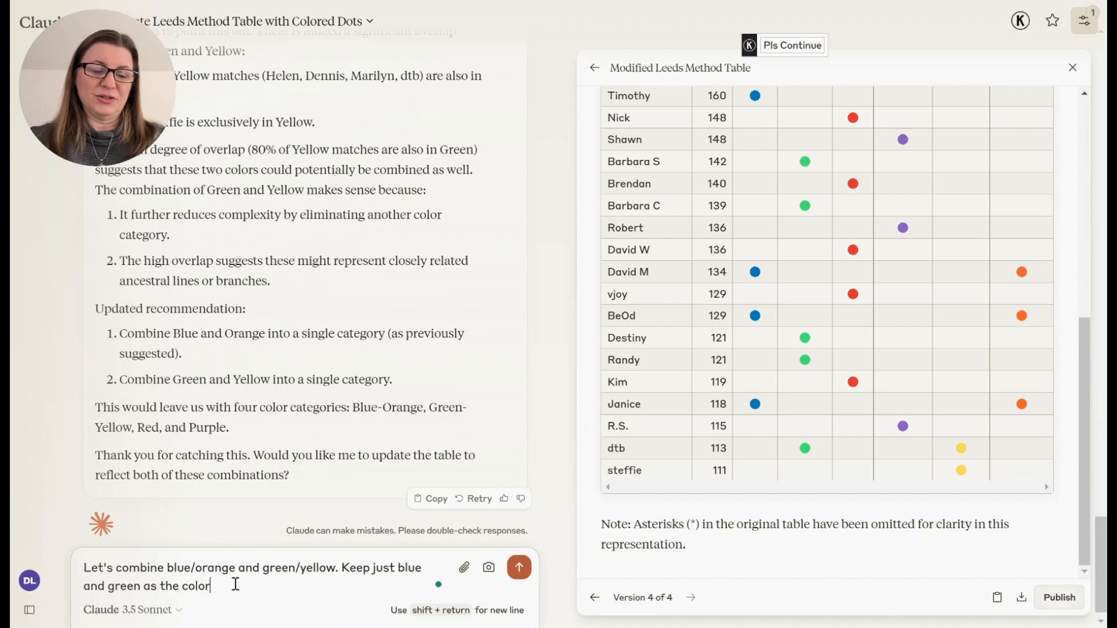
{"action": "type", "text": "s you mark them"}
{"action": "key", "text": "Return"}
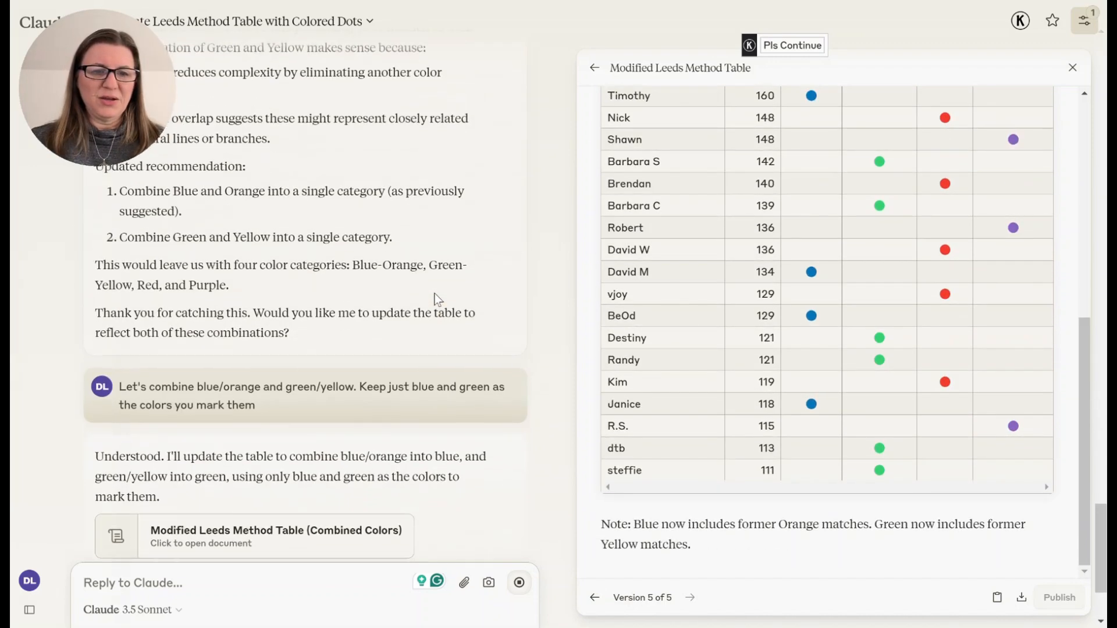
- Review the updated combined-color table, then ask Claude to sort it by color and send
{"action": "scroll", "coordinate": [842, 218], "scroll_direction": "up", "scroll_amount": 8}
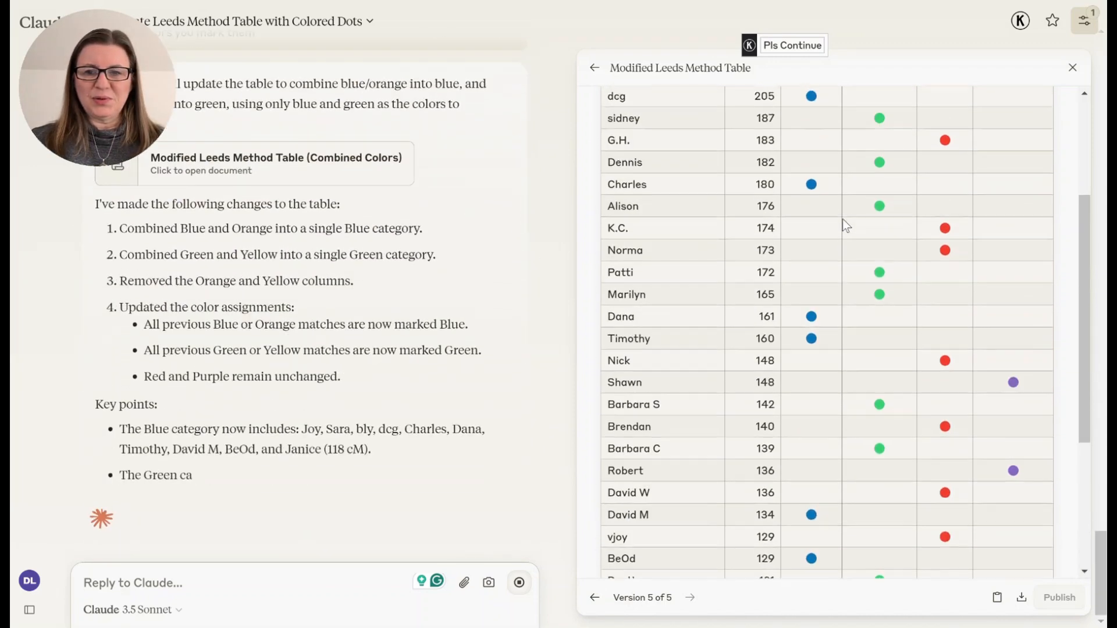
{"action": "scroll", "coordinate": [842, 219], "scroll_direction": "down", "scroll_amount": 2}
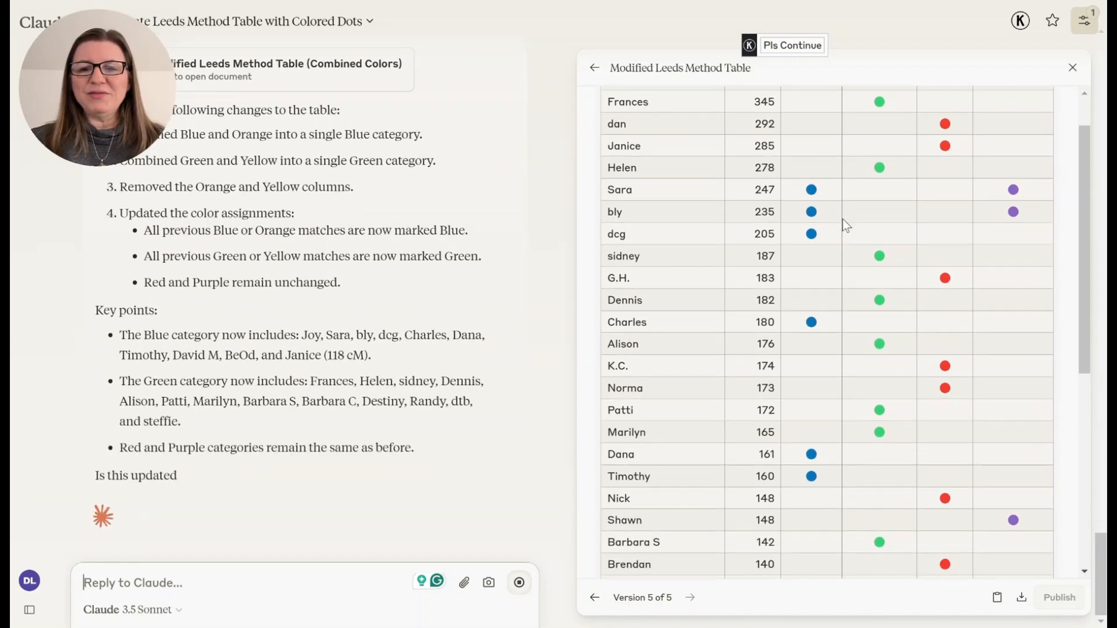
{"action": "scroll", "coordinate": [953, 324], "scroll_direction": "down", "scroll_amount": 6}
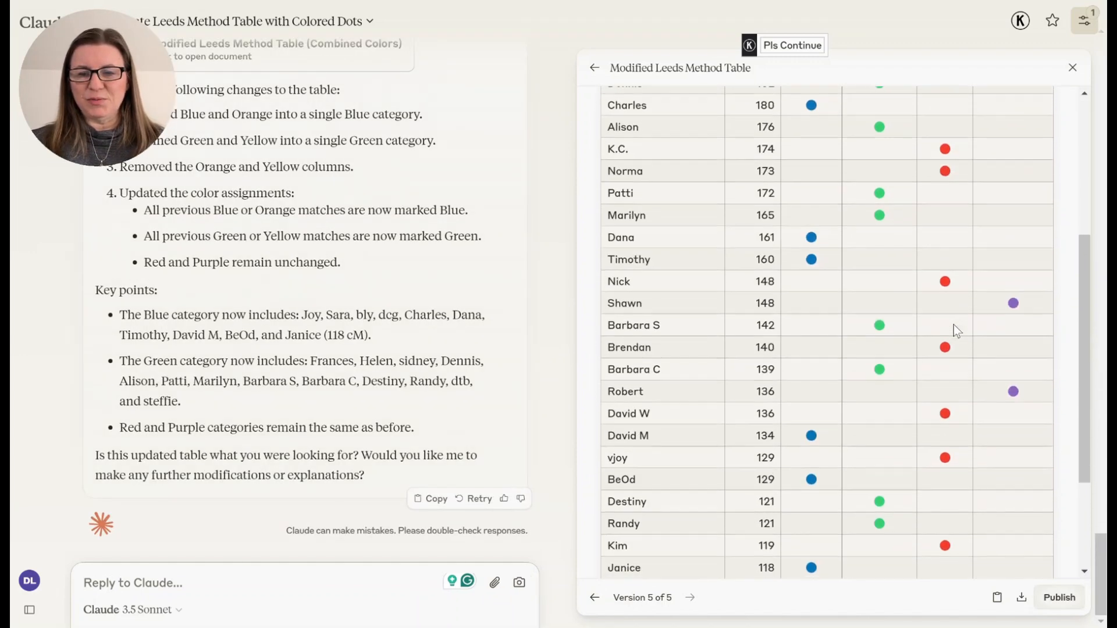
{"action": "scroll", "coordinate": [954, 325], "scroll_direction": "up", "scroll_amount": 8}
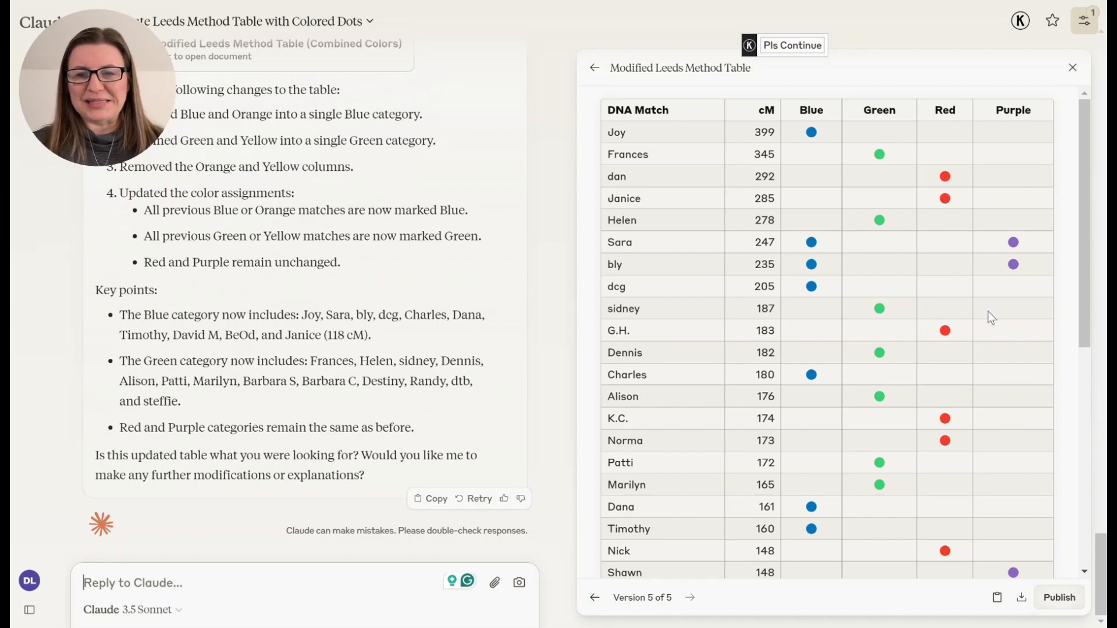
{"action": "scroll", "coordinate": [989, 338], "scroll_direction": "down", "scroll_amount": 8}
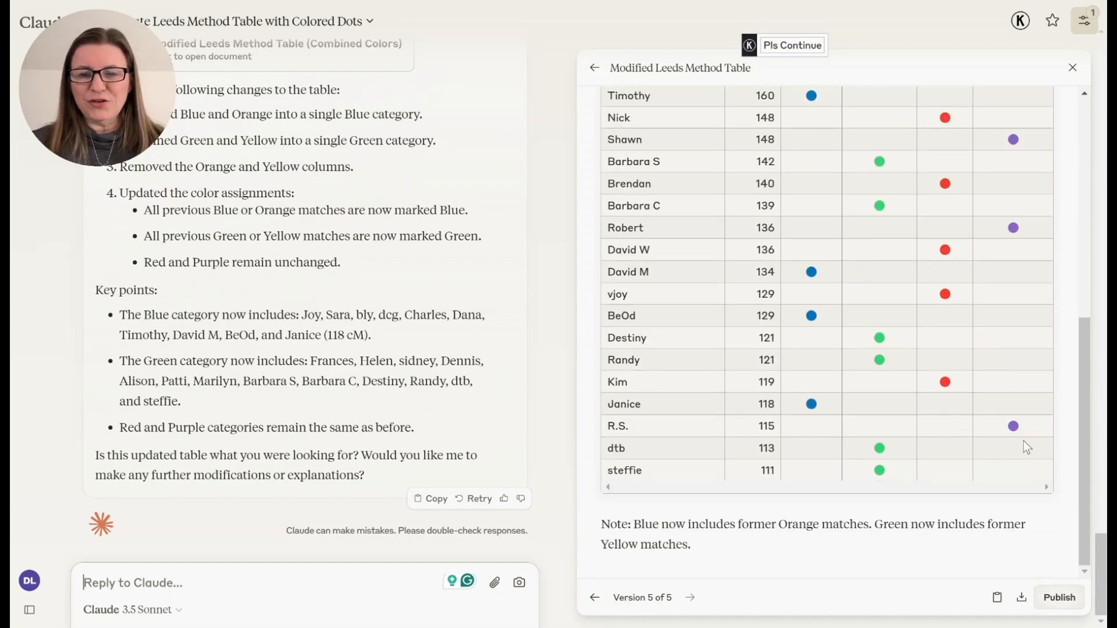
{"action": "scroll", "coordinate": [881, 265], "scroll_direction": "up", "scroll_amount": 8}
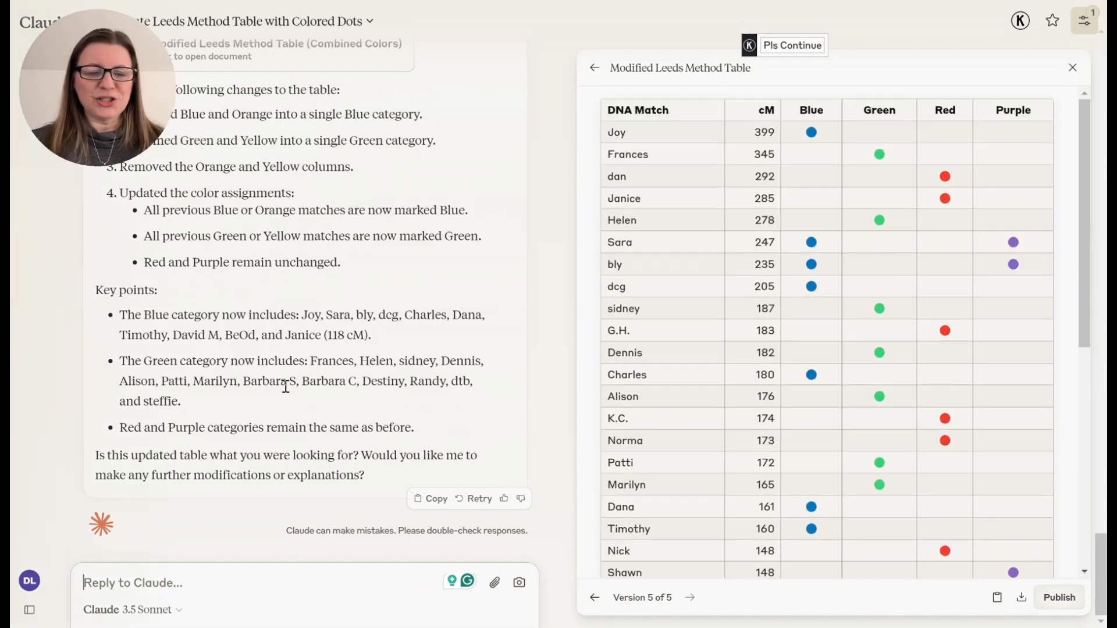
{"action": "left_click", "coordinate": [221, 561]}
{"action": "type", "text": "Please so"}
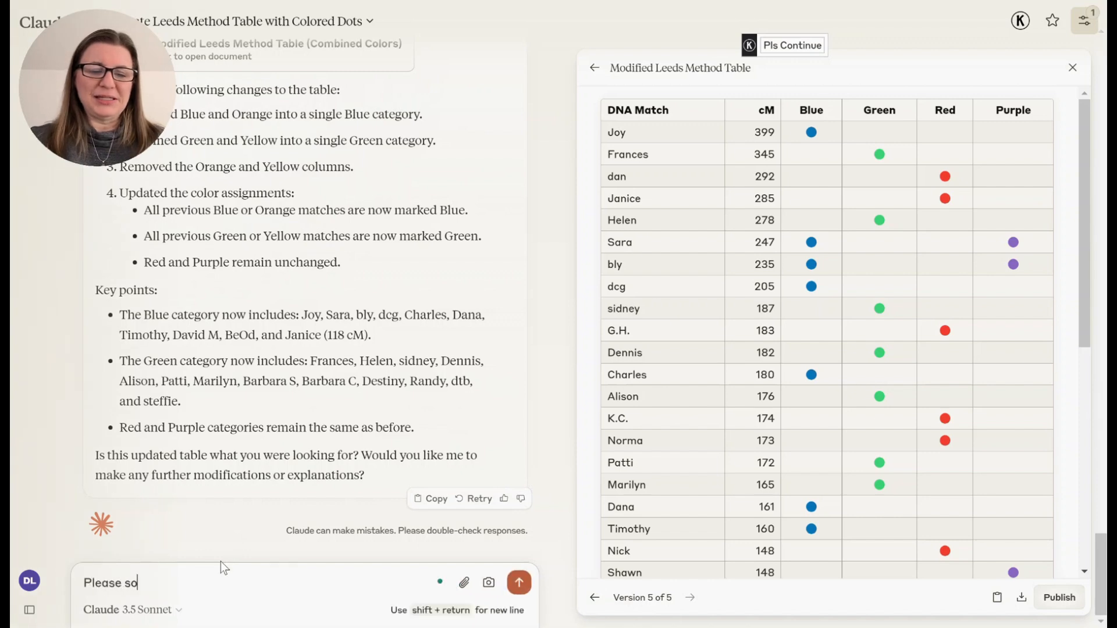
{"action": "type", "text": "rt by color"}
{"action": "key", "text": "Return"}
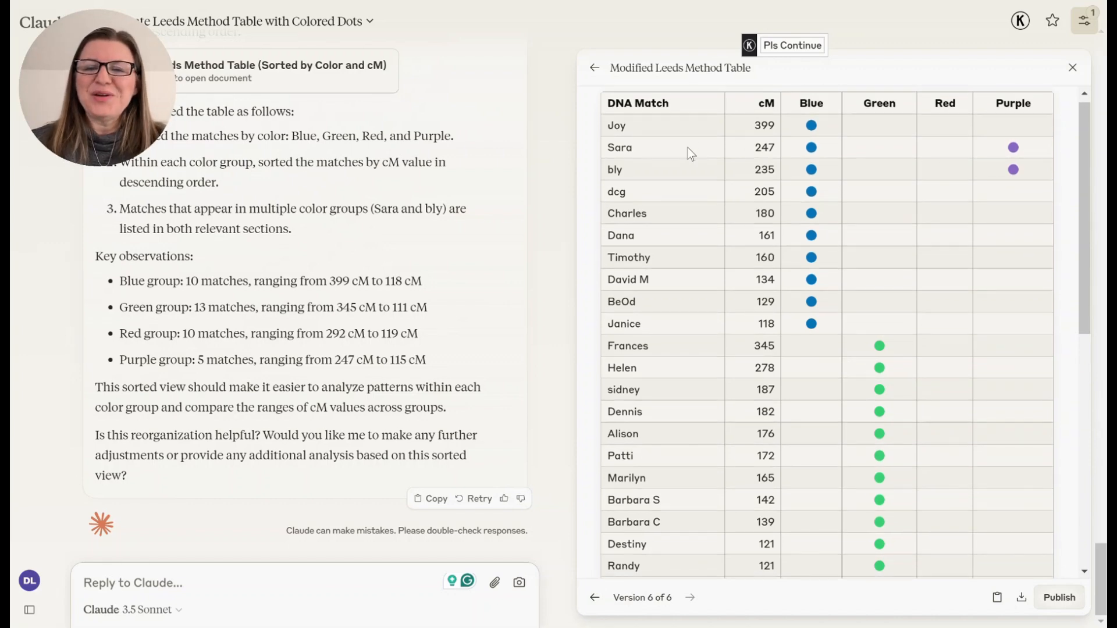
- Check the sorted table and reply that each person should only be on the chart once
{"action": "scroll", "coordinate": [950, 330], "scroll_direction": "down", "scroll_amount": 10}
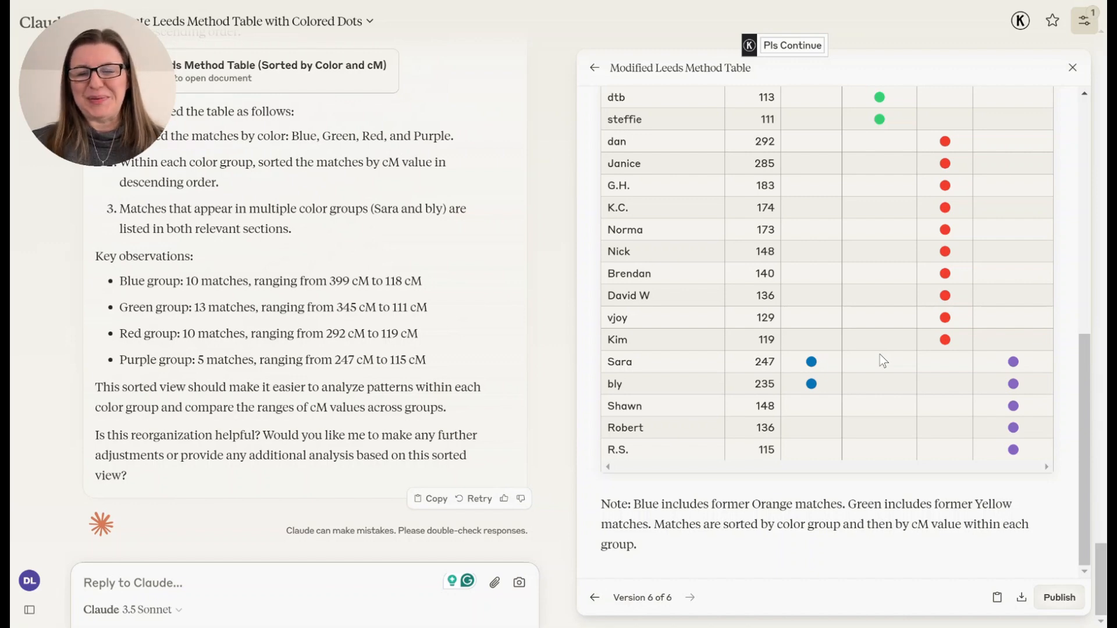
{"action": "scroll", "coordinate": [883, 360], "scroll_direction": "up", "scroll_amount": 1}
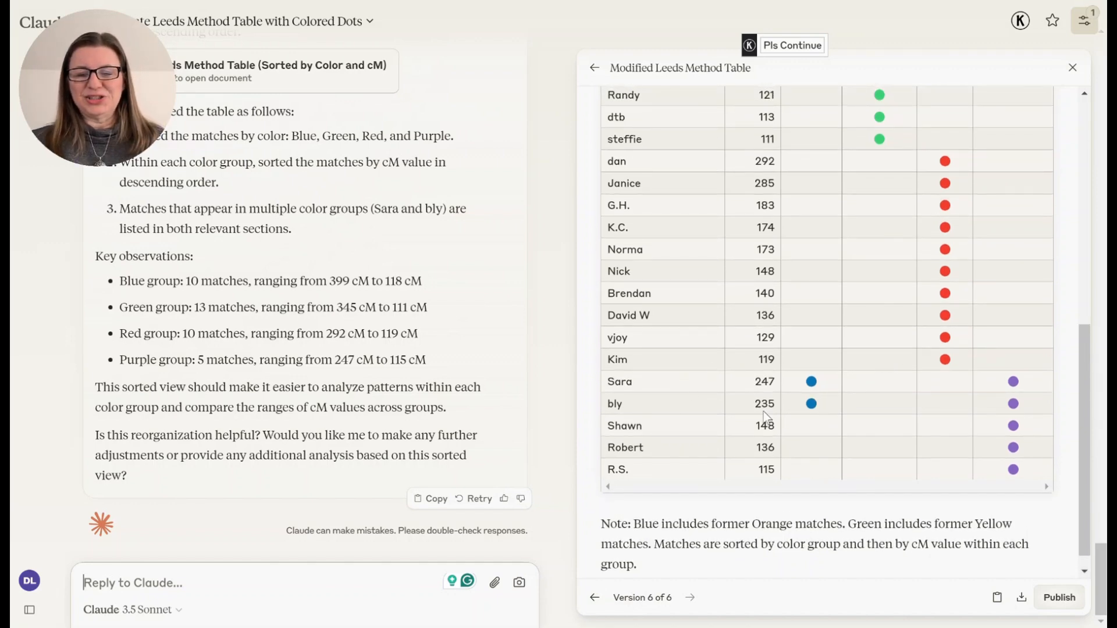
{"action": "left_click", "coordinate": [171, 577]}
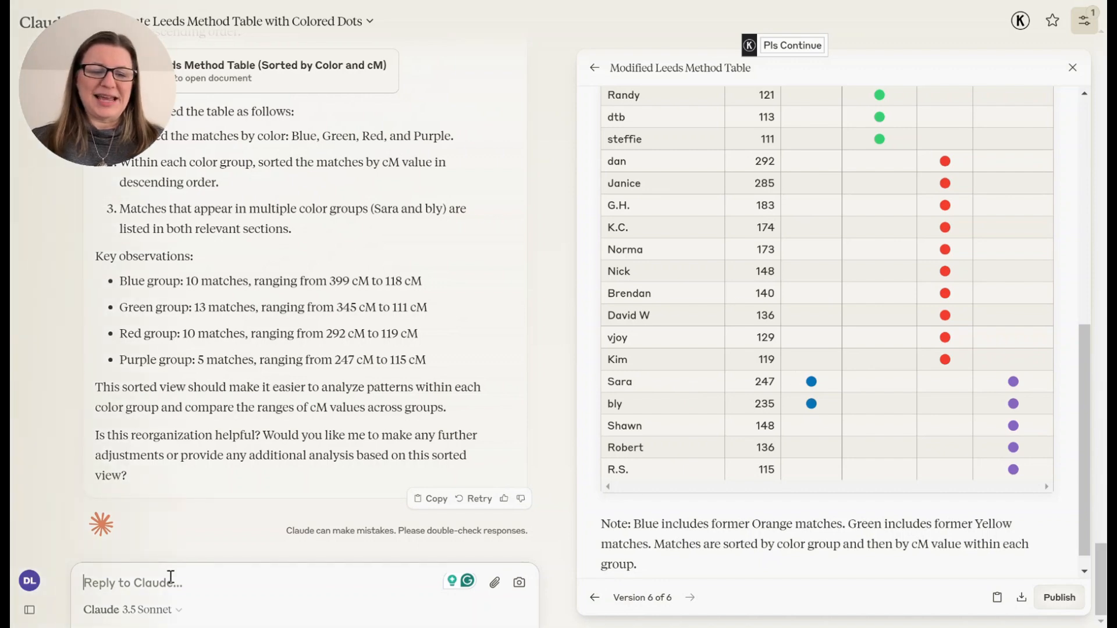
{"action": "type", "text": "Each person"}
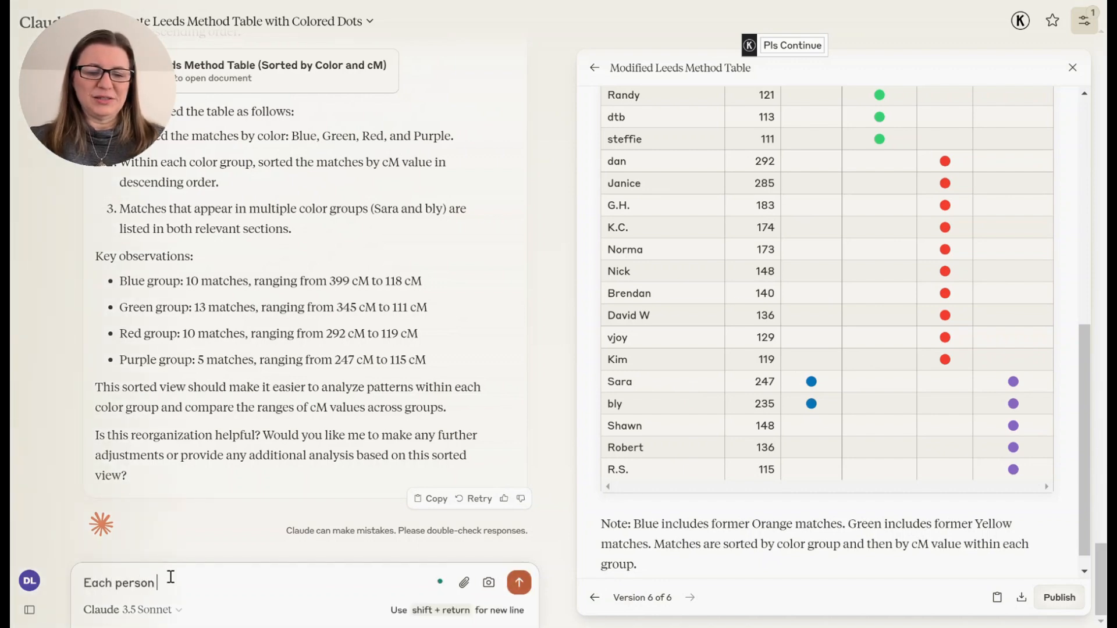
{"action": "type", "text": " should only be "}
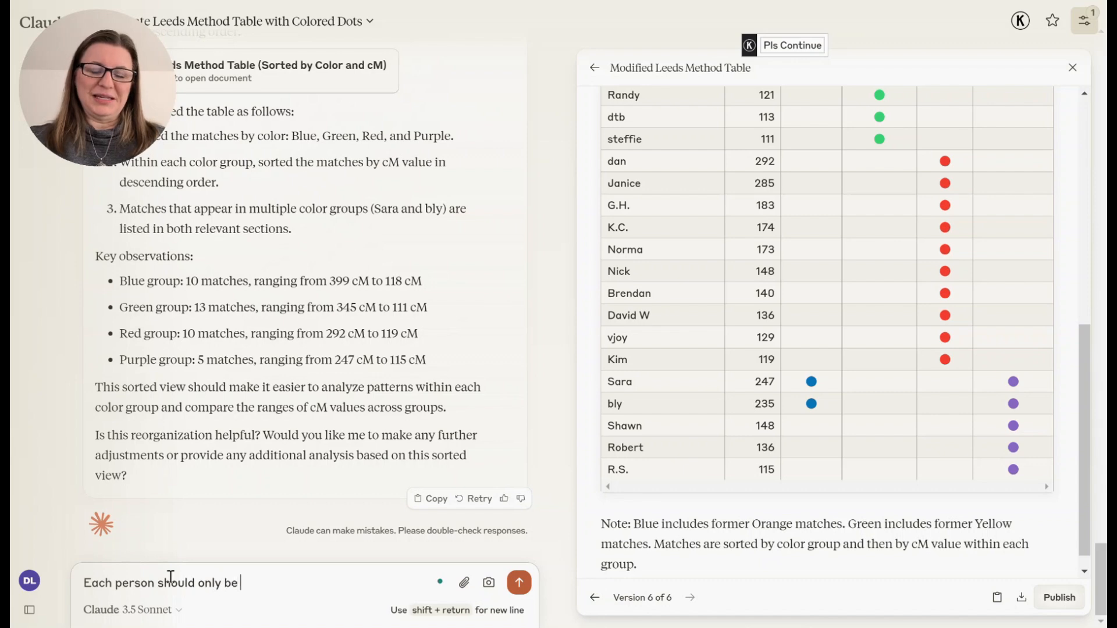
{"action": "type", "text": "on the chart onc"}
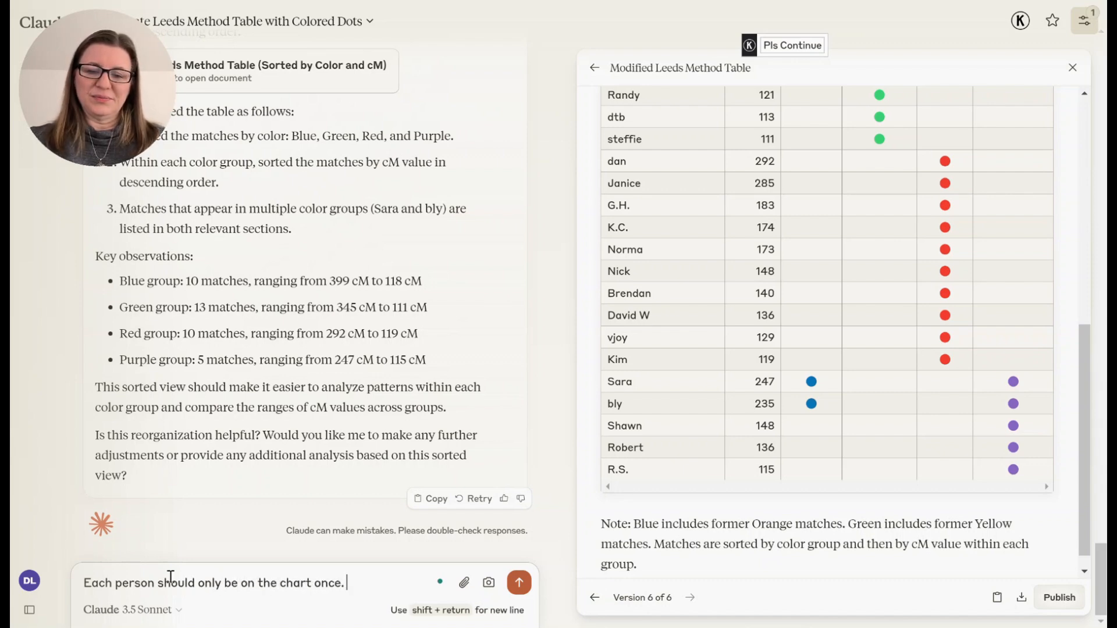
{"action": "type", "text": "e."}
{"action": "key", "text": "Return"}
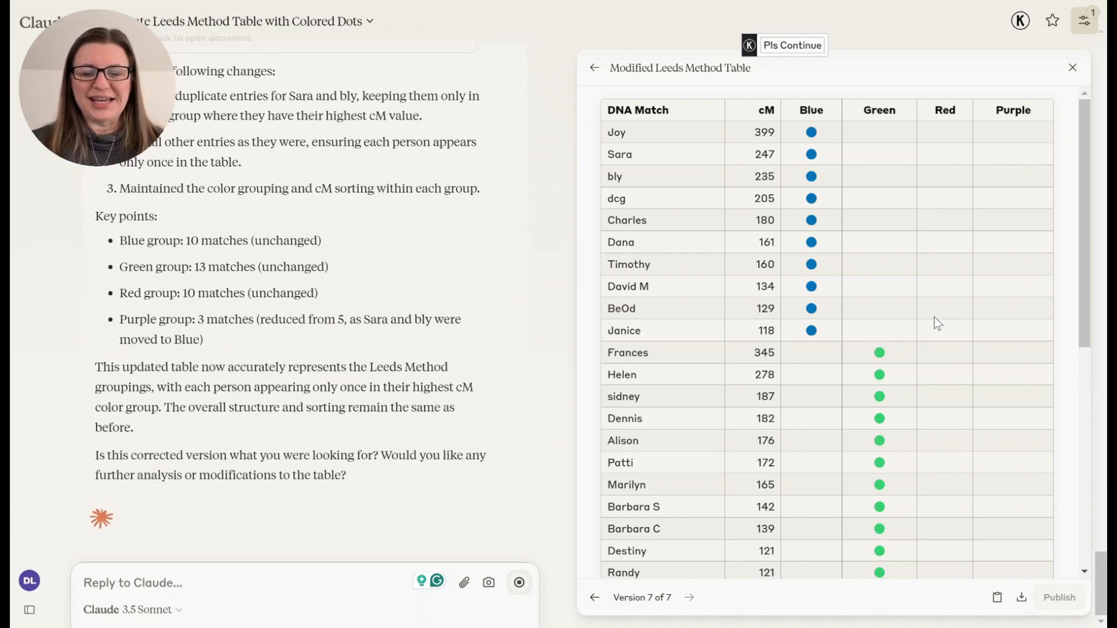
- Step back through earlier versions of the table to compare them with the latest
{"action": "left_click", "coordinate": [603, 598]}
{"action": "left_click", "coordinate": [602, 598]}
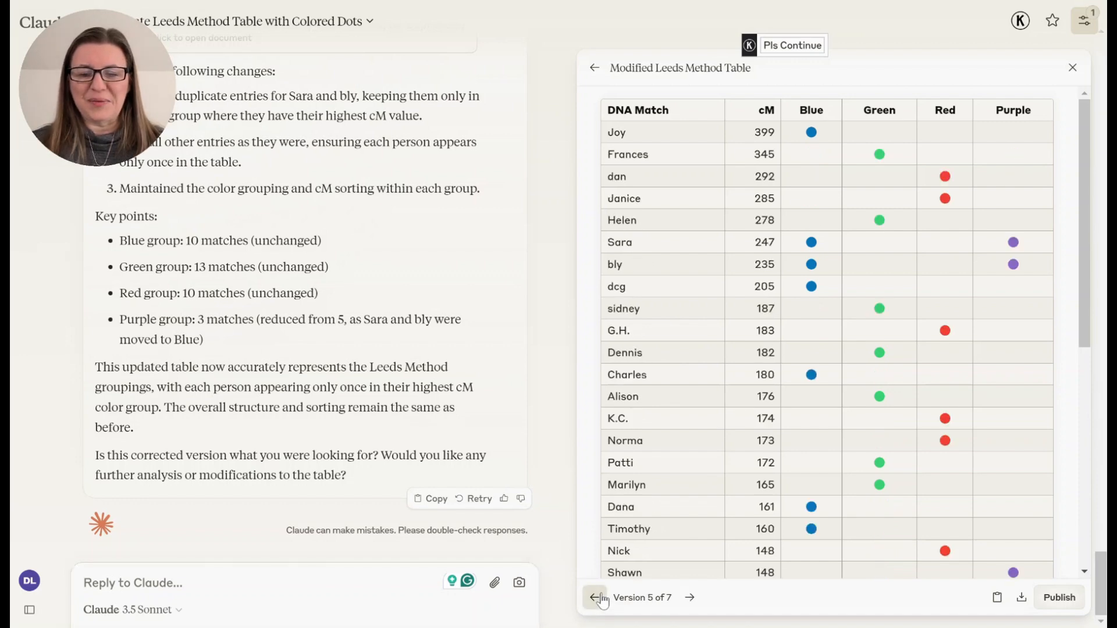
{"action": "left_click", "coordinate": [690, 597]}
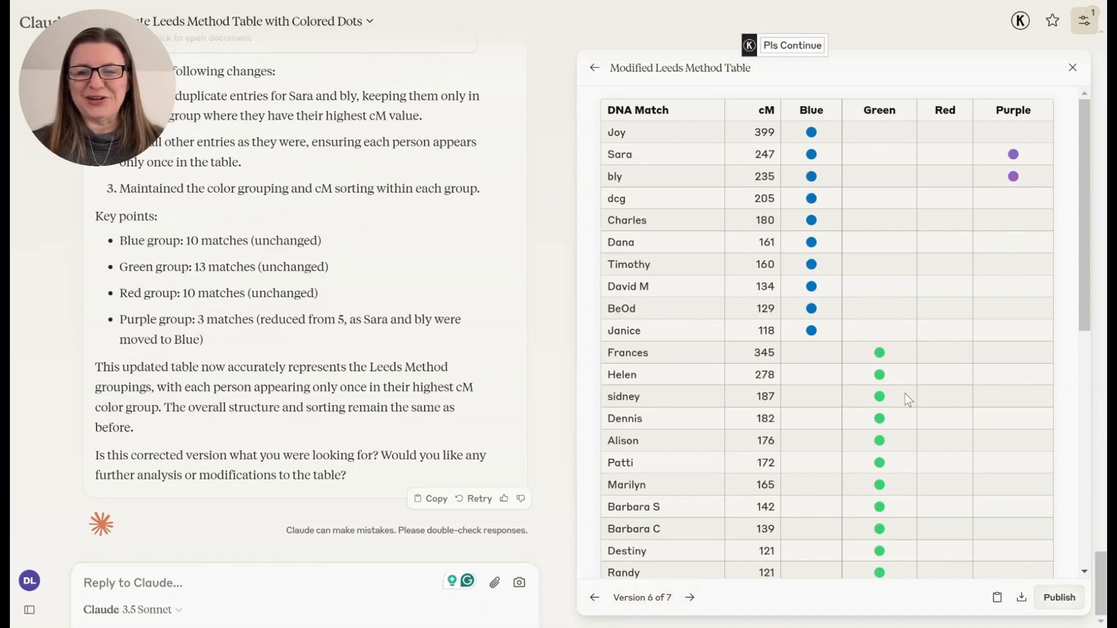
- Review the earlier chat messages alongside the full combined-color table version
{"action": "scroll", "coordinate": [905, 393], "scroll_direction": "down", "scroll_amount": 6}
{"action": "scroll", "coordinate": [905, 393], "scroll_direction": "up", "scroll_amount": 6}
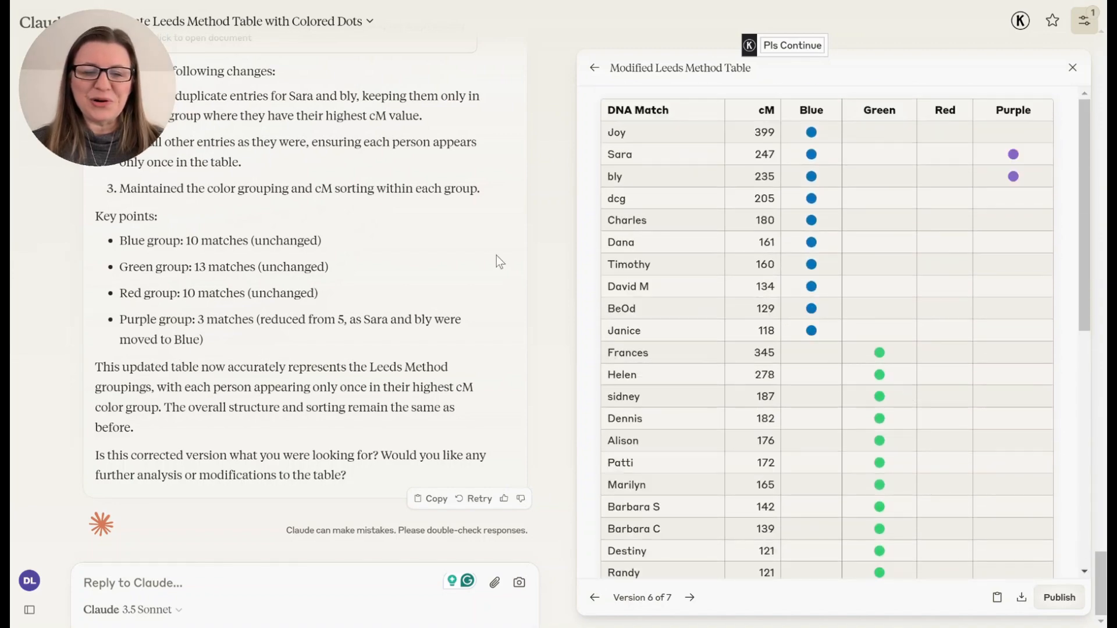
{"action": "scroll", "coordinate": [479, 231], "scroll_direction": "up", "scroll_amount": 15}
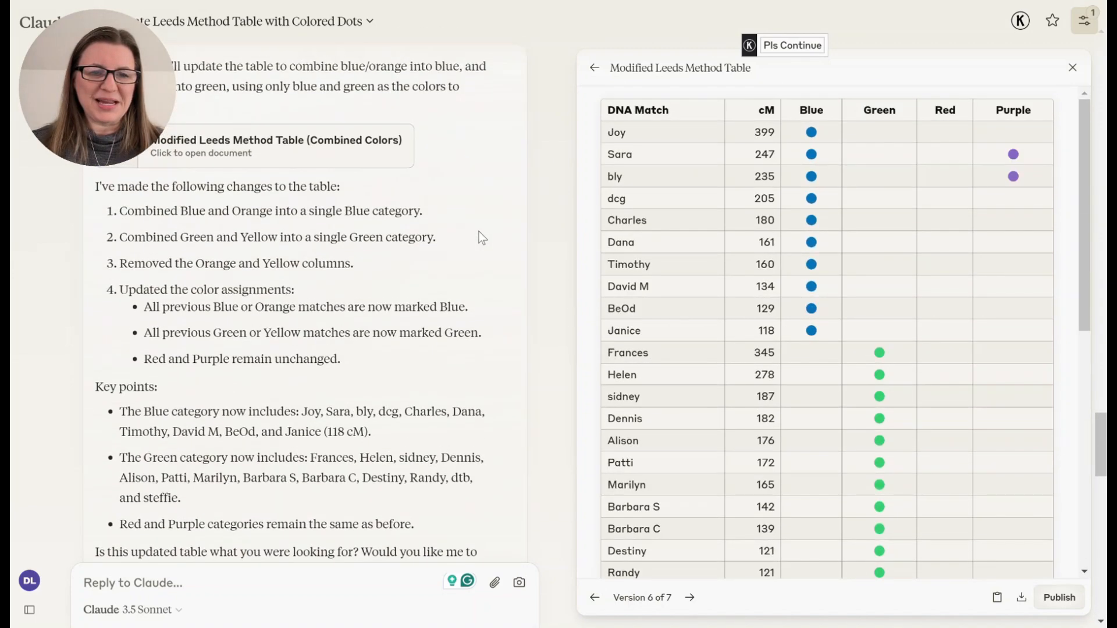
{"action": "scroll", "coordinate": [483, 238], "scroll_direction": "up", "scroll_amount": 5}
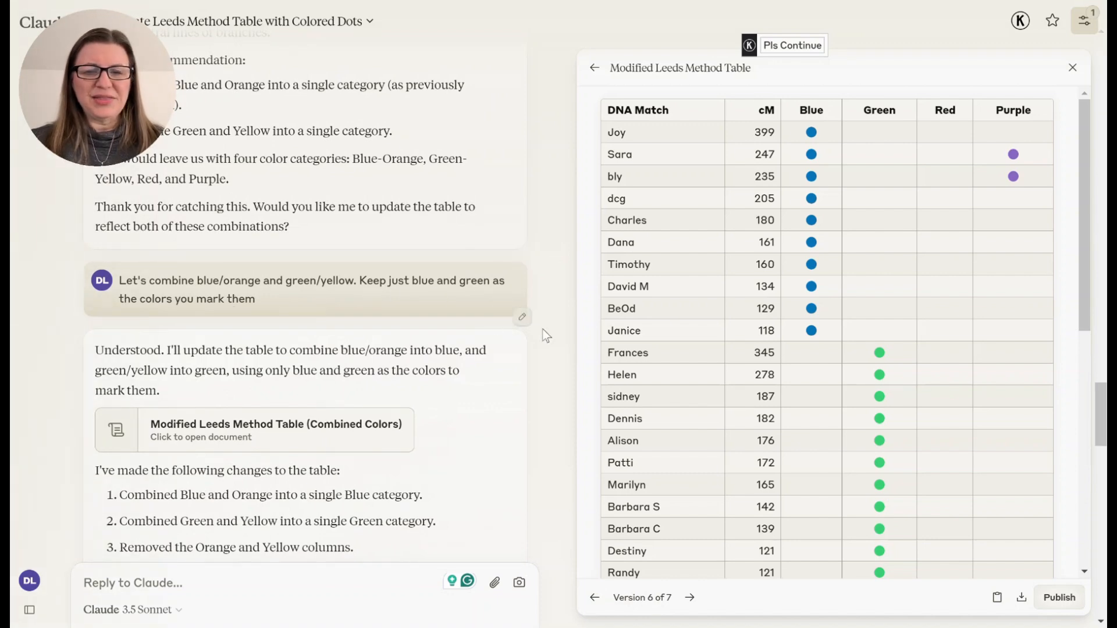
{"action": "scroll", "coordinate": [964, 326], "scroll_direction": "down", "scroll_amount": 10}
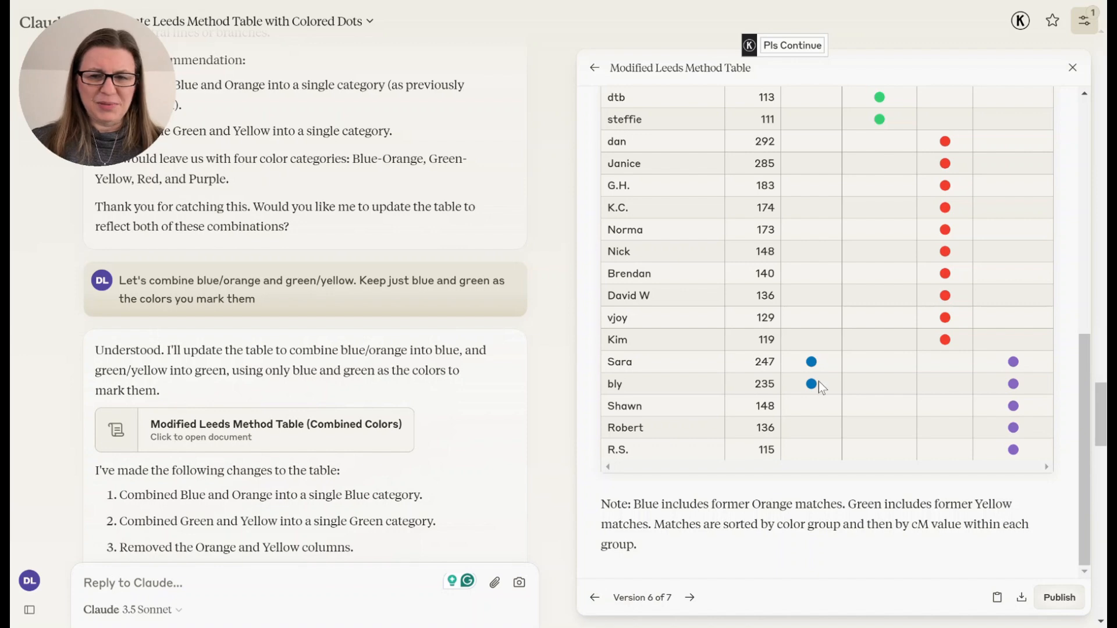
{"action": "scroll", "coordinate": [399, 452], "scroll_direction": "down", "scroll_amount": 3}
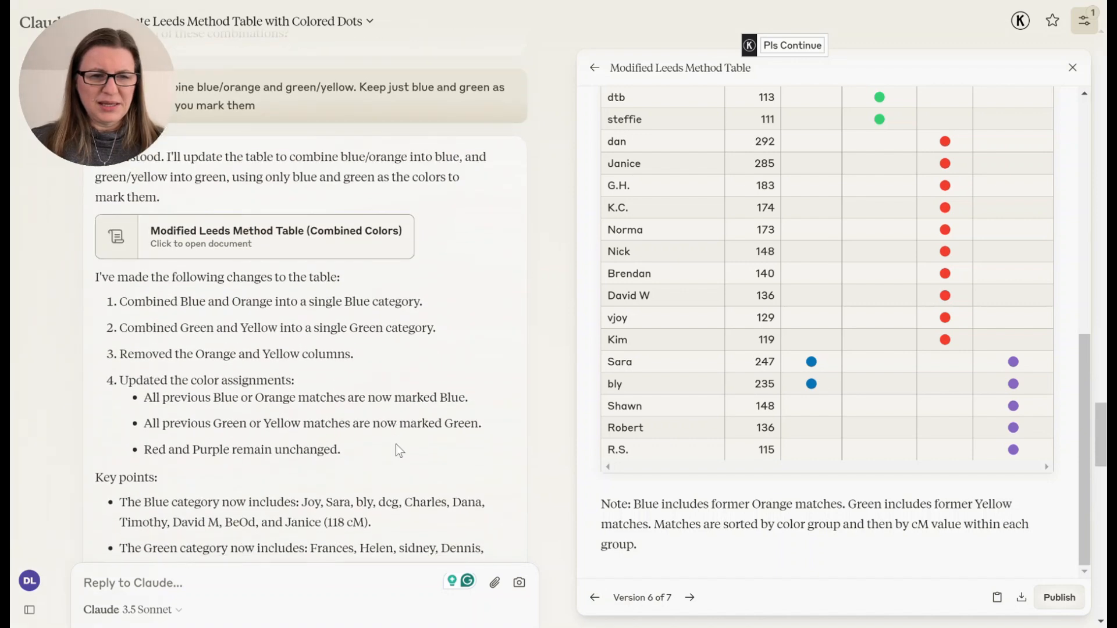
- Open the Modified Leeds Method Table (Combined Colors) version and review its rows and the matching chat messages
{"action": "left_click", "coordinate": [256, 254]}
{"action": "scroll", "coordinate": [797, 273], "scroll_direction": "up", "scroll_amount": 5}
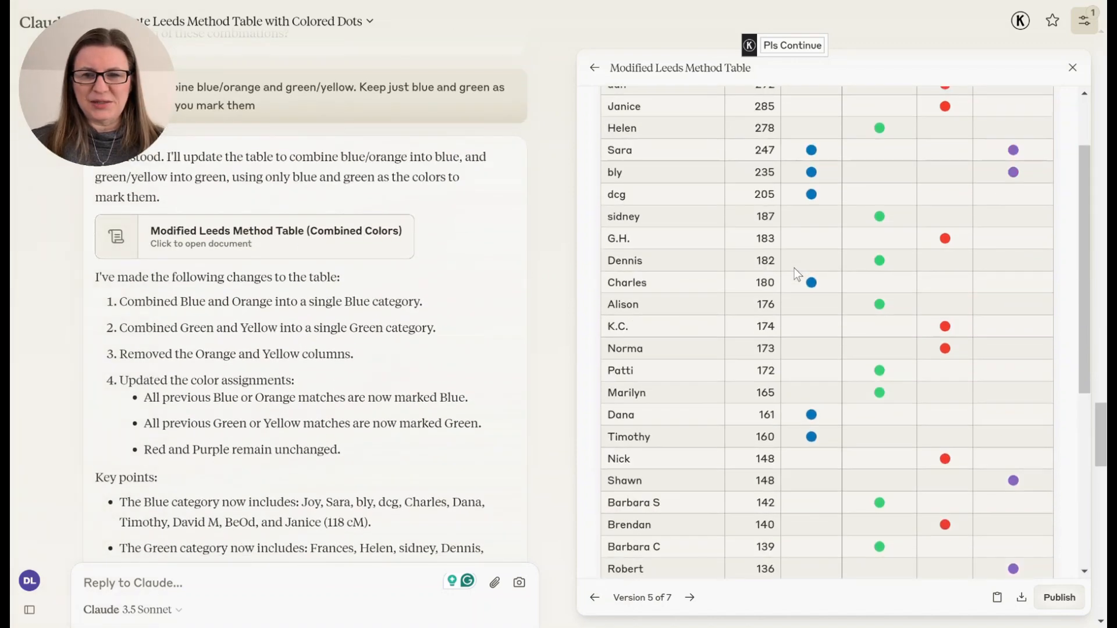
{"action": "scroll", "coordinate": [797, 274], "scroll_direction": "down", "scroll_amount": 5}
{"action": "scroll", "coordinate": [794, 268], "scroll_direction": "up", "scroll_amount": 8}
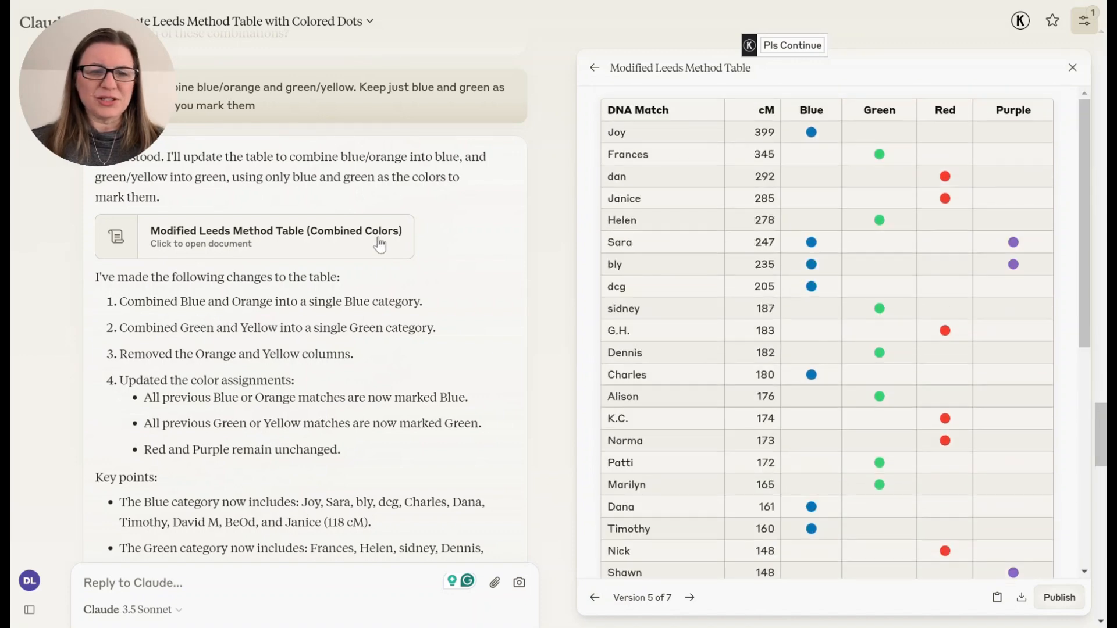
{"action": "scroll", "coordinate": [374, 250], "scroll_direction": "down", "scroll_amount": 4}
{"action": "scroll", "coordinate": [374, 250], "scroll_direction": "down", "scroll_amount": 4}
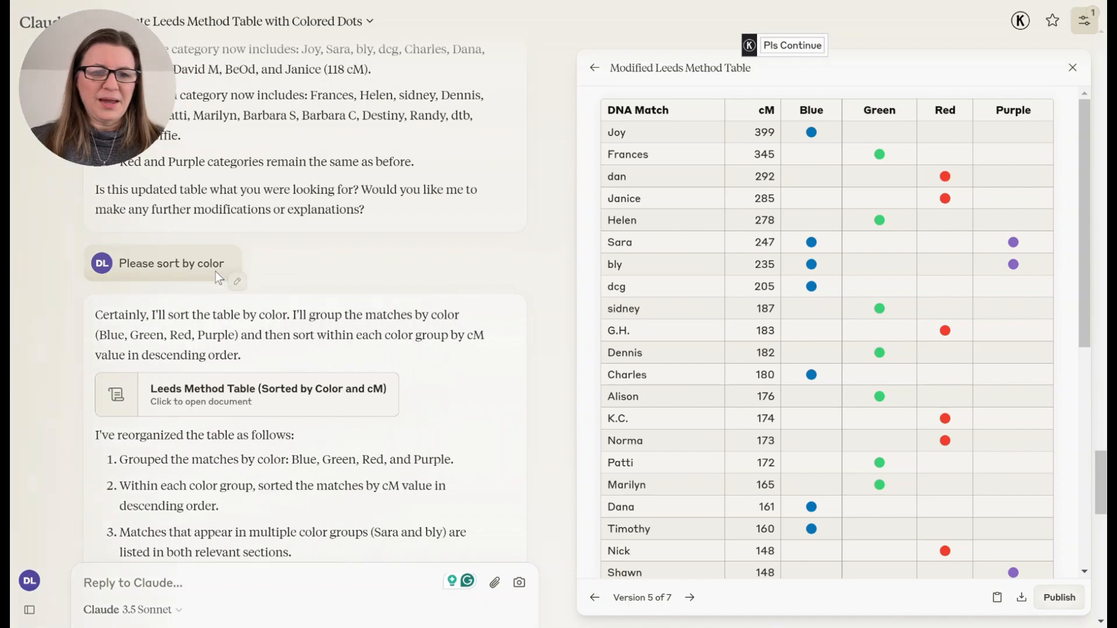
- Edit the earlier "Please sort by color" message to read "Please sort by color. List each person only once." and save it
{"action": "left_click", "coordinate": [233, 283]}
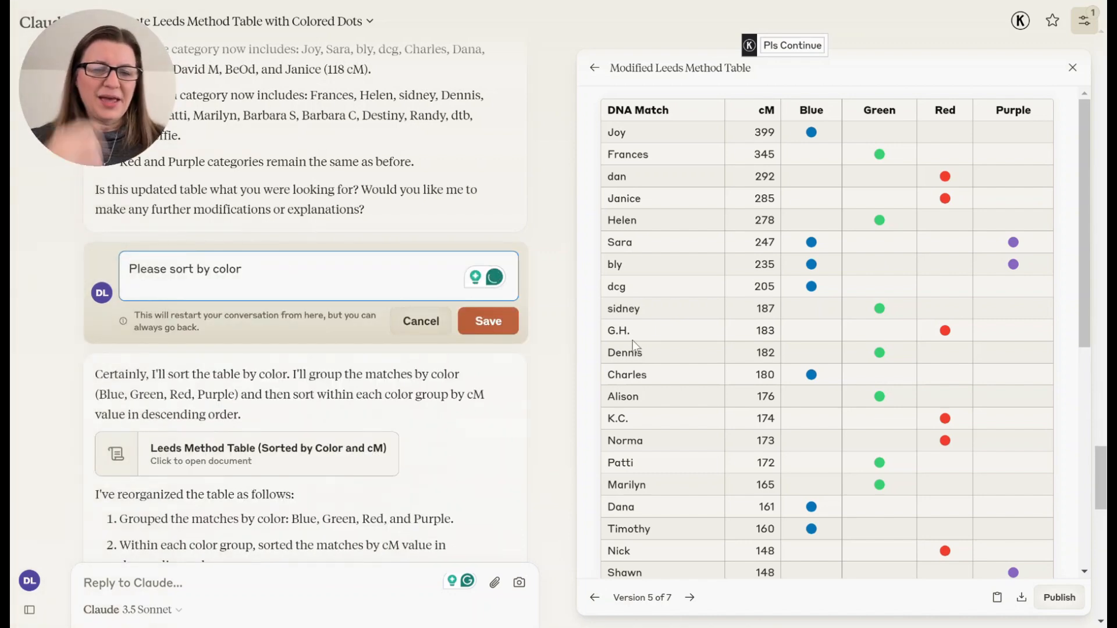
{"action": "left_click", "coordinate": [304, 268]}
{"action": "type", "text": ". L"}
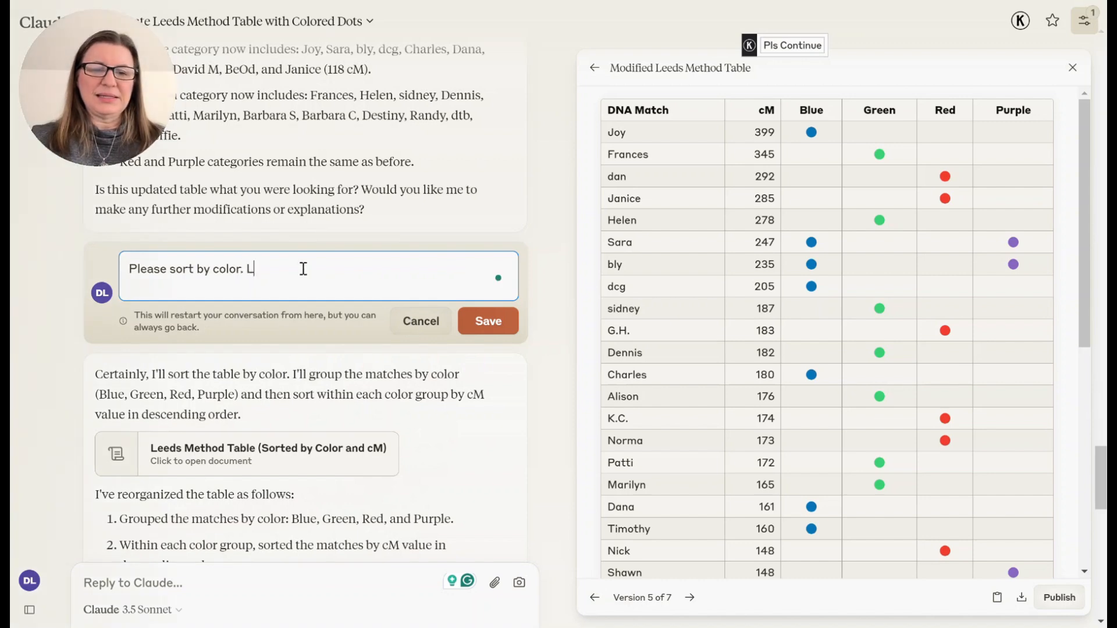
{"action": "type", "text": "ist each person only once."}
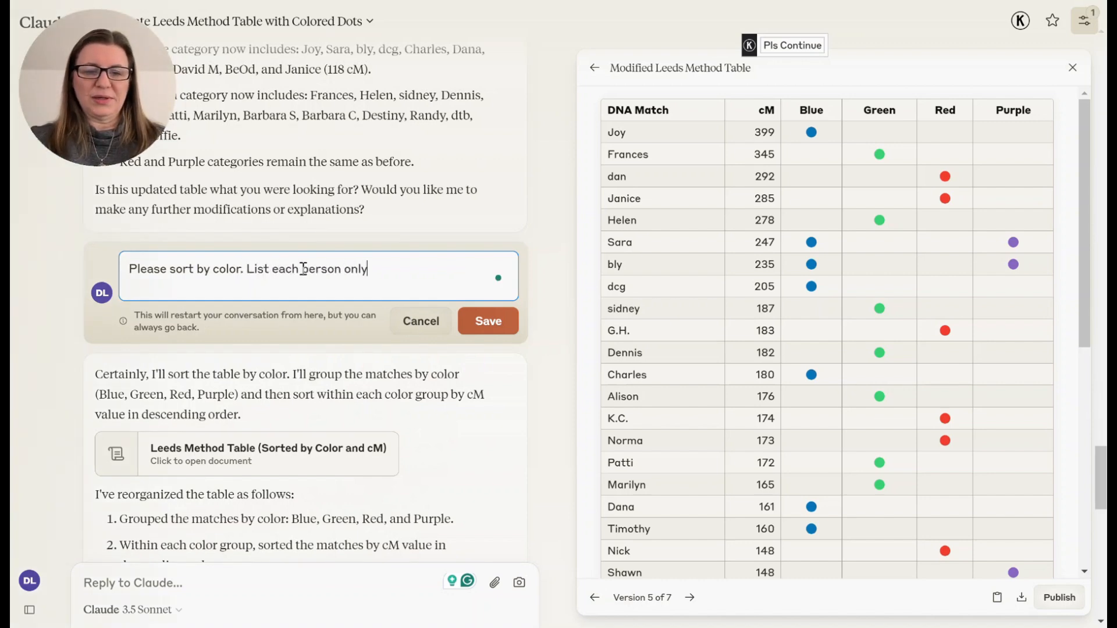
{"action": "left_click", "coordinate": [479, 321]}
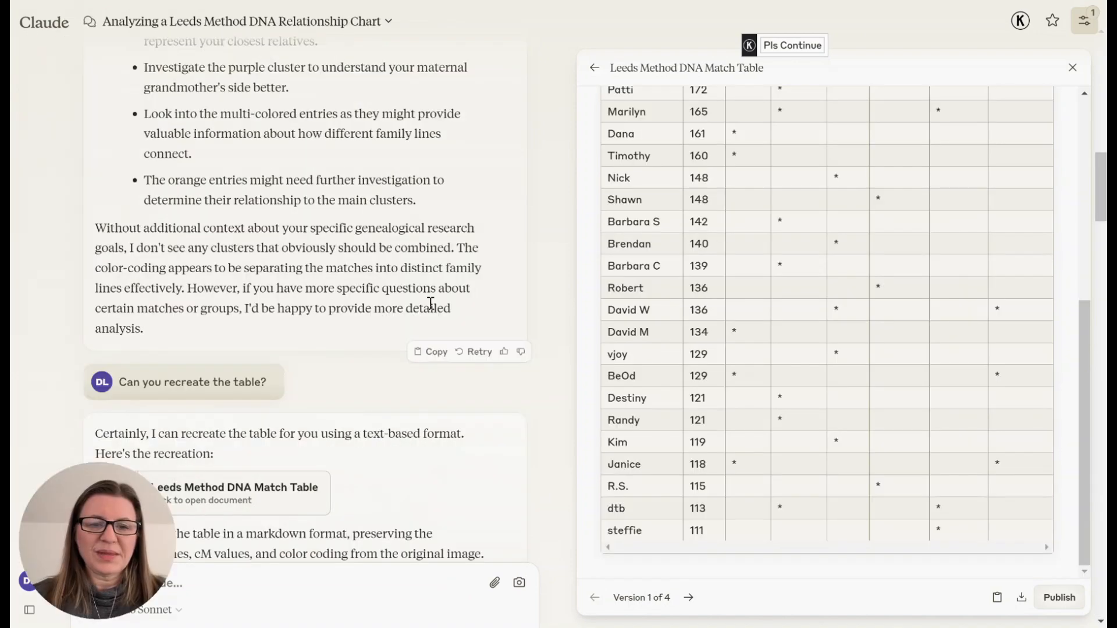
- In the other Leeds Method conversation, review the original chart analysis and step to the colored-dots table version
{"action": "scroll", "coordinate": [431, 303], "scroll_direction": "up", "scroll_amount": 10}
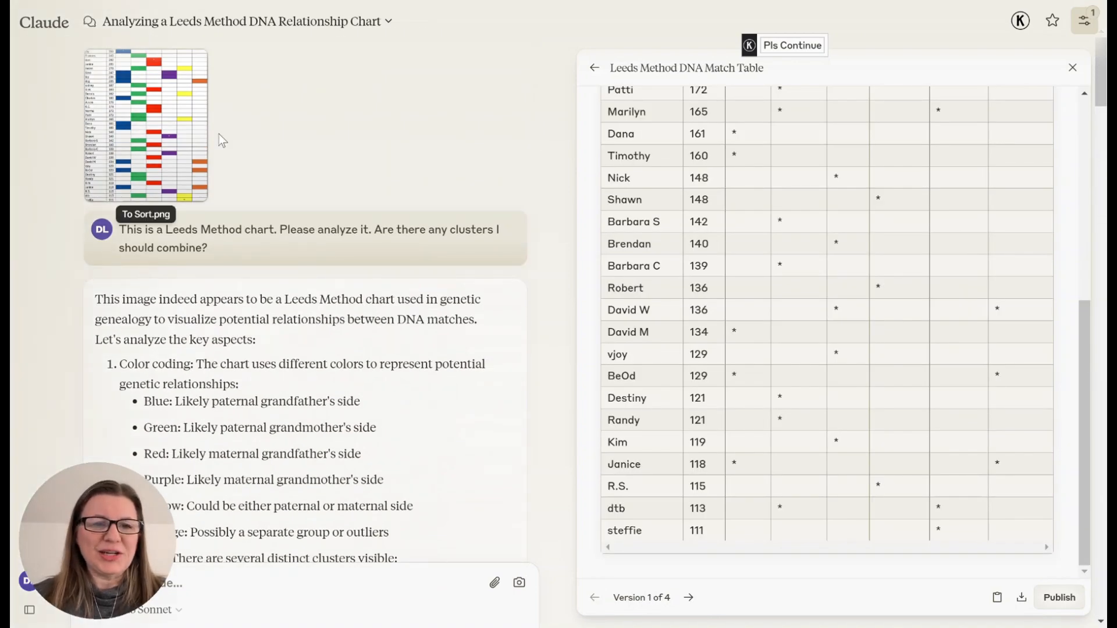
{"action": "scroll", "coordinate": [843, 229], "scroll_direction": "up", "scroll_amount": 6}
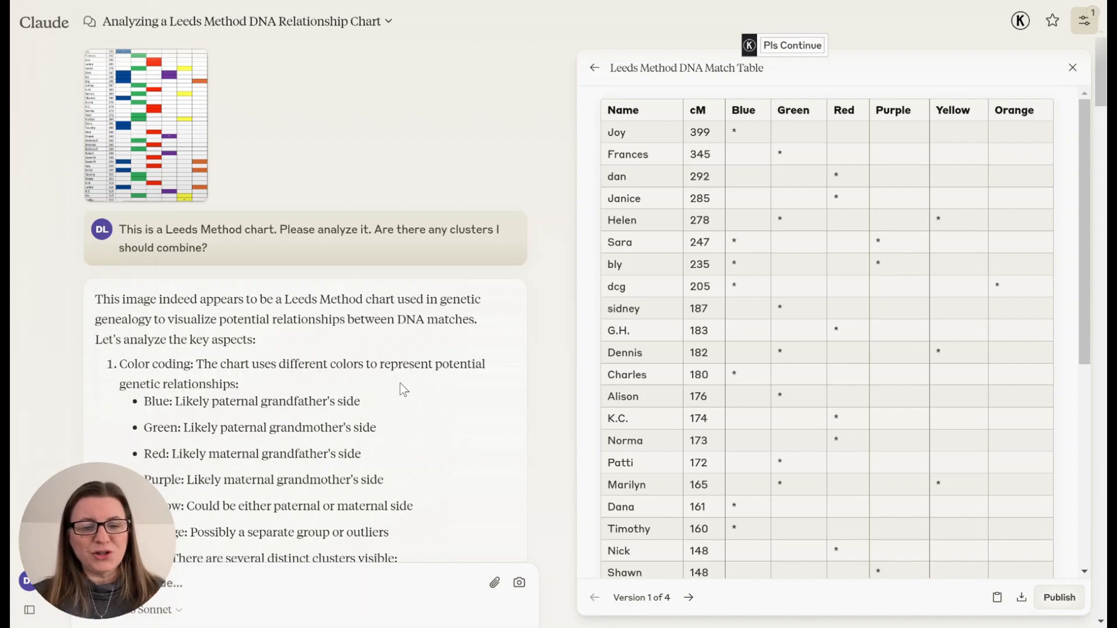
{"action": "scroll", "coordinate": [400, 383], "scroll_direction": "down", "scroll_amount": 2}
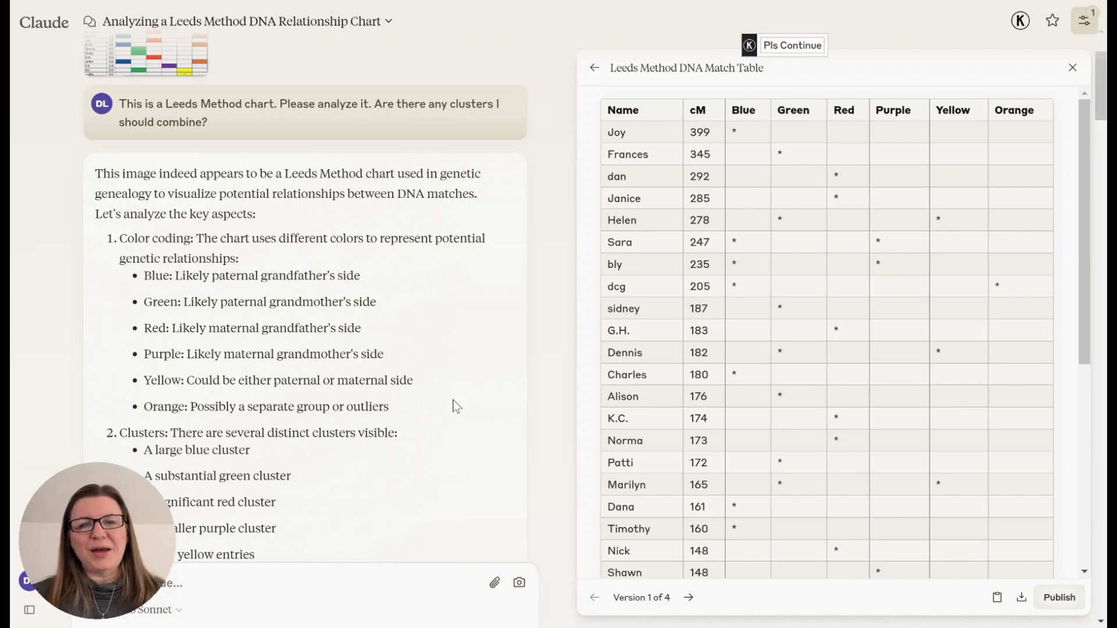
{"action": "scroll", "coordinate": [452, 400], "scroll_direction": "down", "scroll_amount": 15}
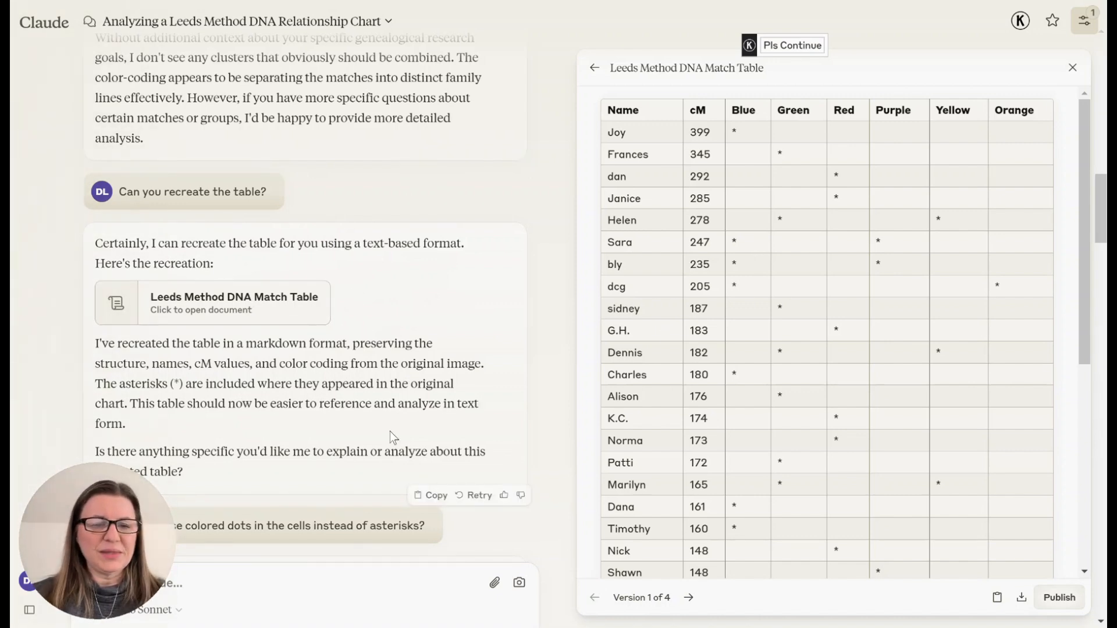
{"action": "scroll", "coordinate": [390, 431], "scroll_direction": "down", "scroll_amount": 7}
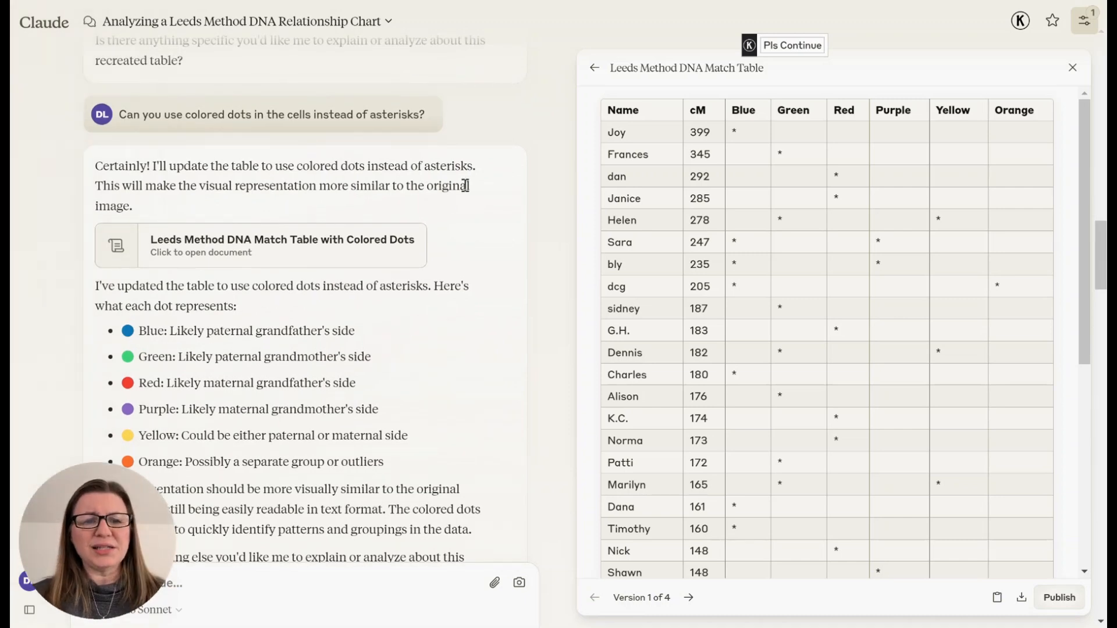
{"action": "left_click", "coordinate": [695, 599]}
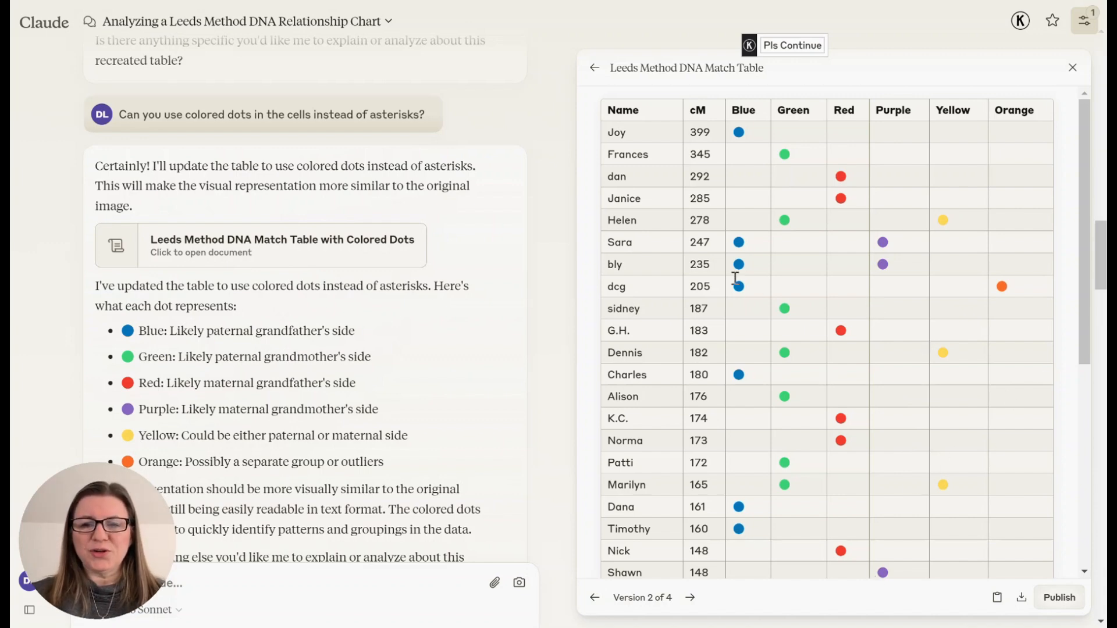
- Read Claude's cluster consolidation recommendations, highlighting key phrases about the purple and red clusters
{"action": "scroll", "coordinate": [914, 456], "scroll_direction": "down", "scroll_amount": 6}
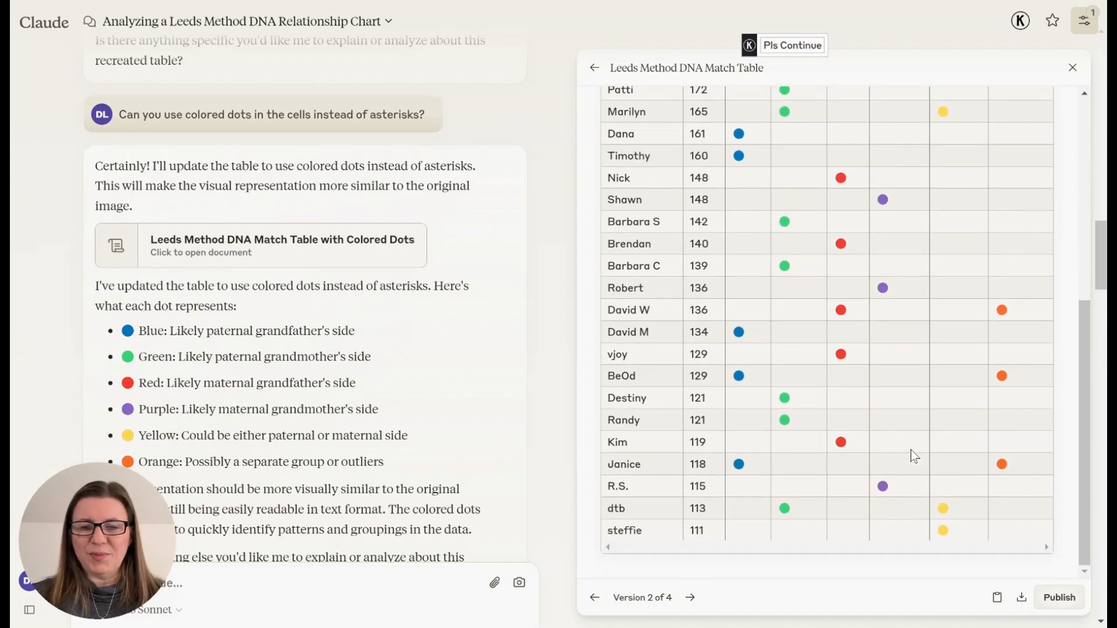
{"action": "scroll", "coordinate": [915, 456], "scroll_direction": "up", "scroll_amount": 6}
{"action": "scroll", "coordinate": [299, 418], "scroll_direction": "down", "scroll_amount": 7}
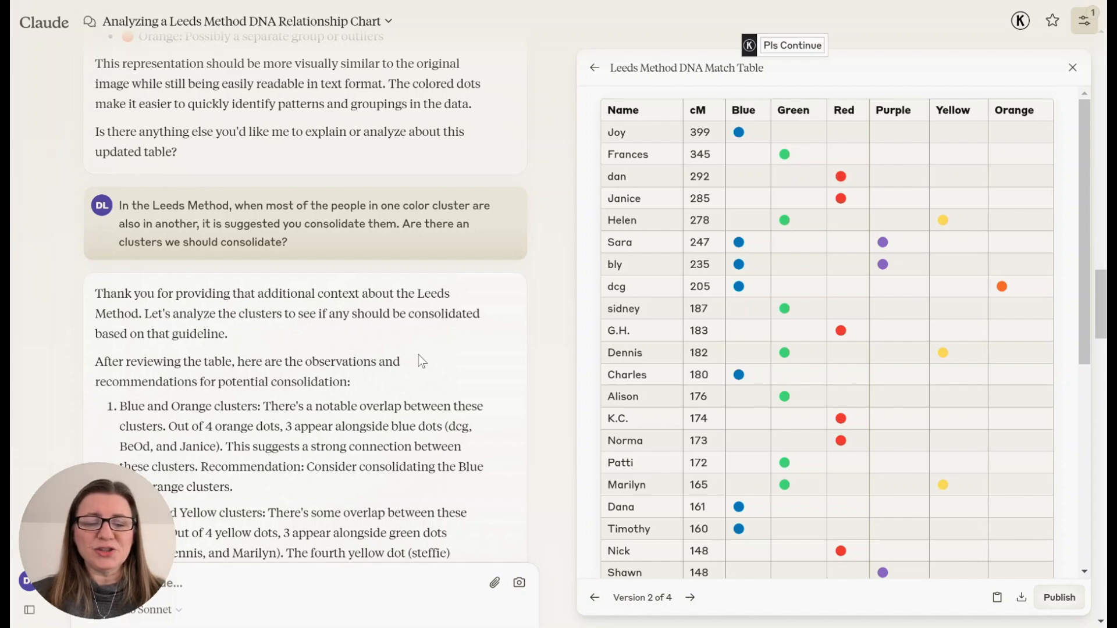
{"action": "scroll", "coordinate": [418, 355], "scroll_direction": "down", "scroll_amount": 4}
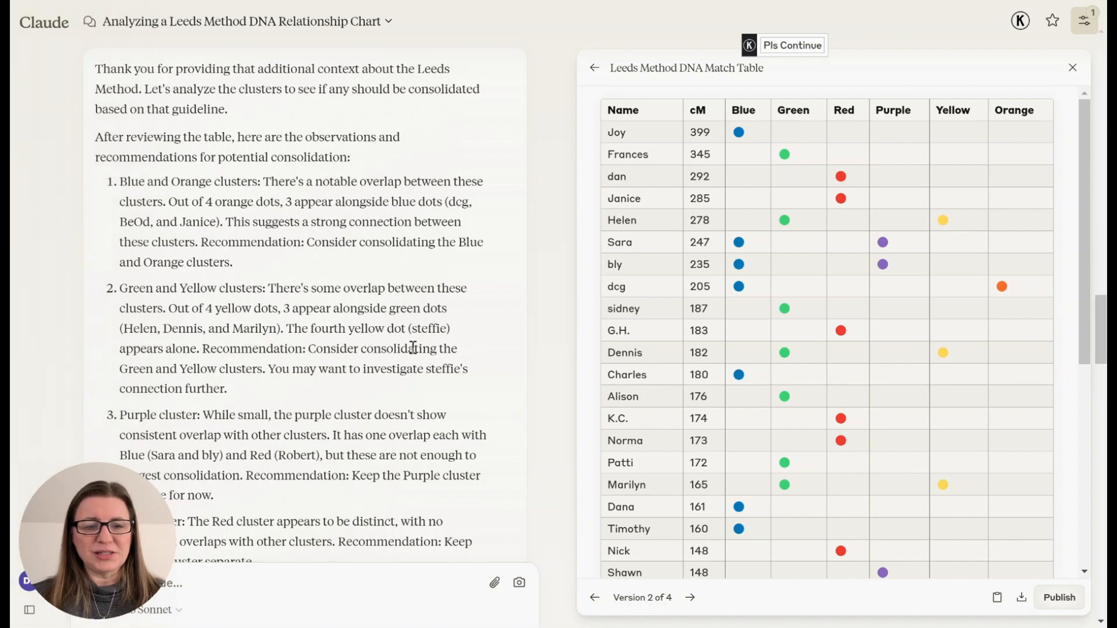
{"action": "scroll", "coordinate": [413, 348], "scroll_direction": "down", "scroll_amount": 5}
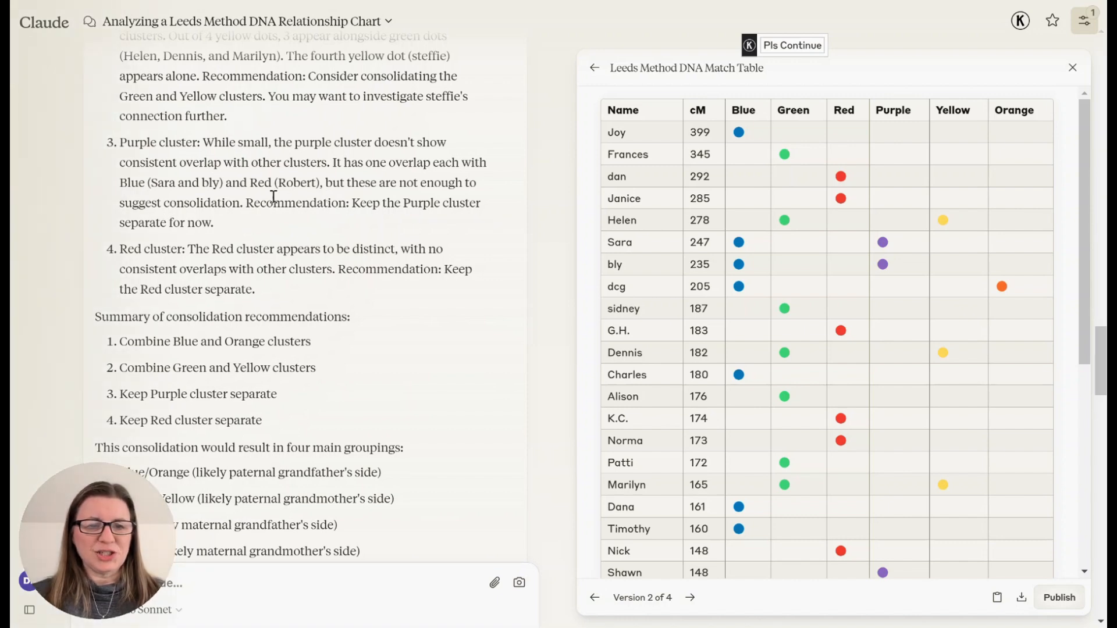
{"action": "left_click_drag", "start_coordinate": [333, 183], "coordinate": [239, 209]}
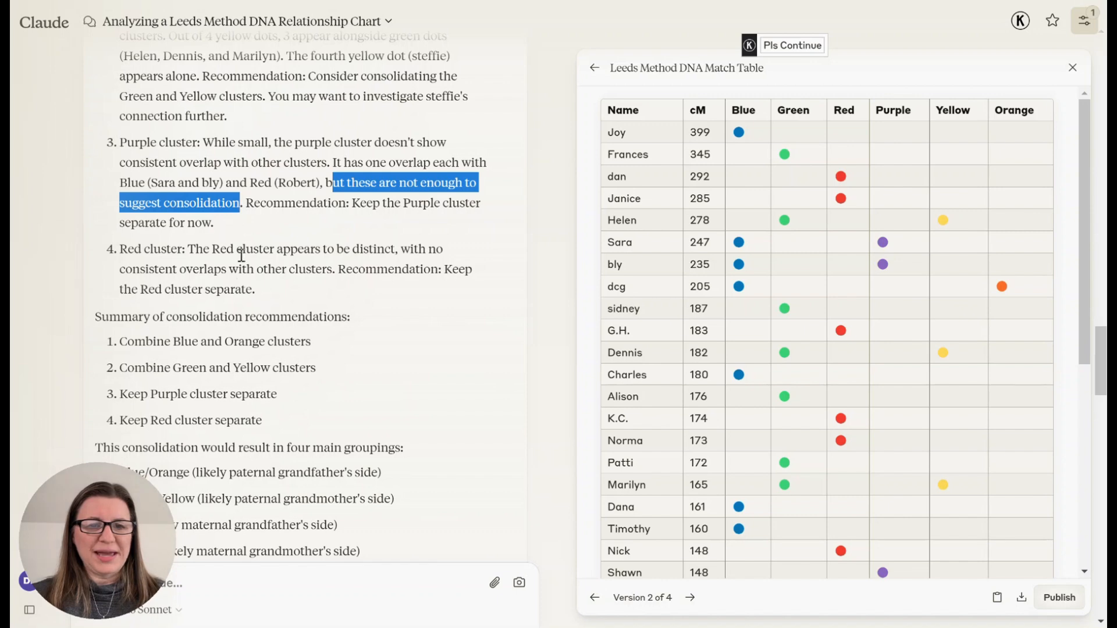
{"action": "left_click_drag", "start_coordinate": [328, 249], "coordinate": [388, 249]}
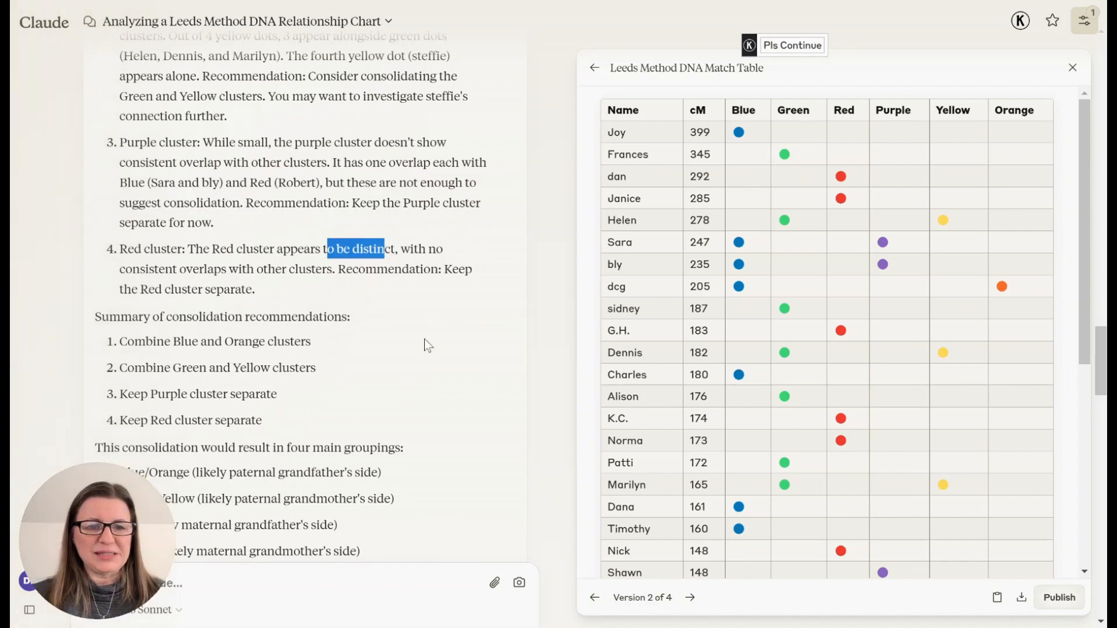
{"action": "scroll", "coordinate": [442, 371], "scroll_direction": "down", "scroll_amount": 2}
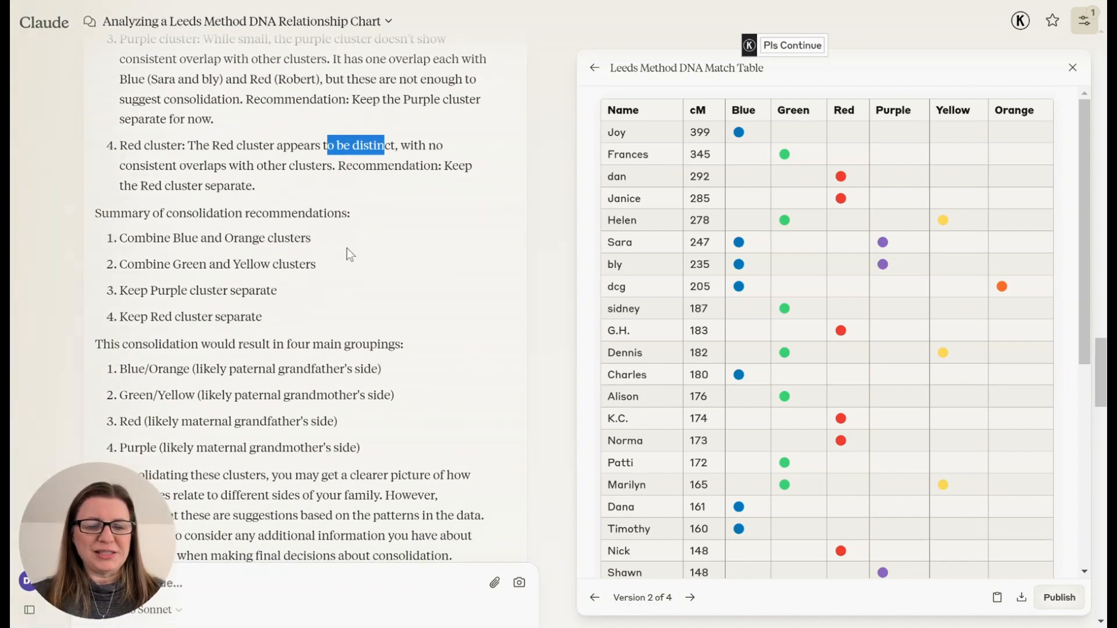
{"action": "scroll", "coordinate": [347, 248], "scroll_direction": "down", "scroll_amount": 7}
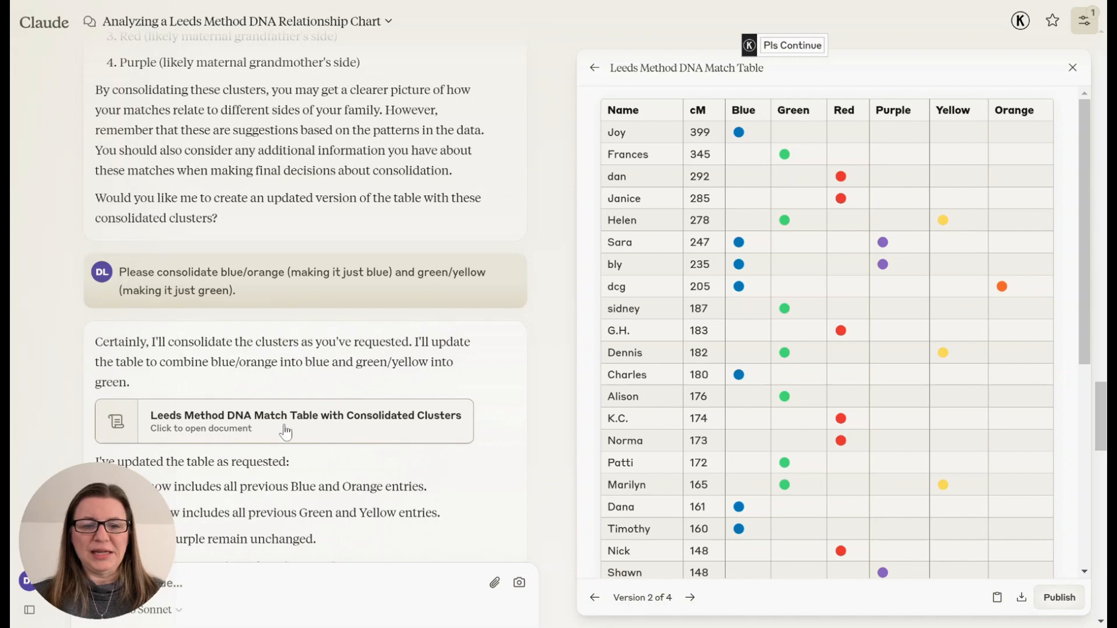
- Open the Leeds Method DNA Match Table with Consolidated Clusters and review all its rows
{"action": "left_click", "coordinate": [365, 430]}
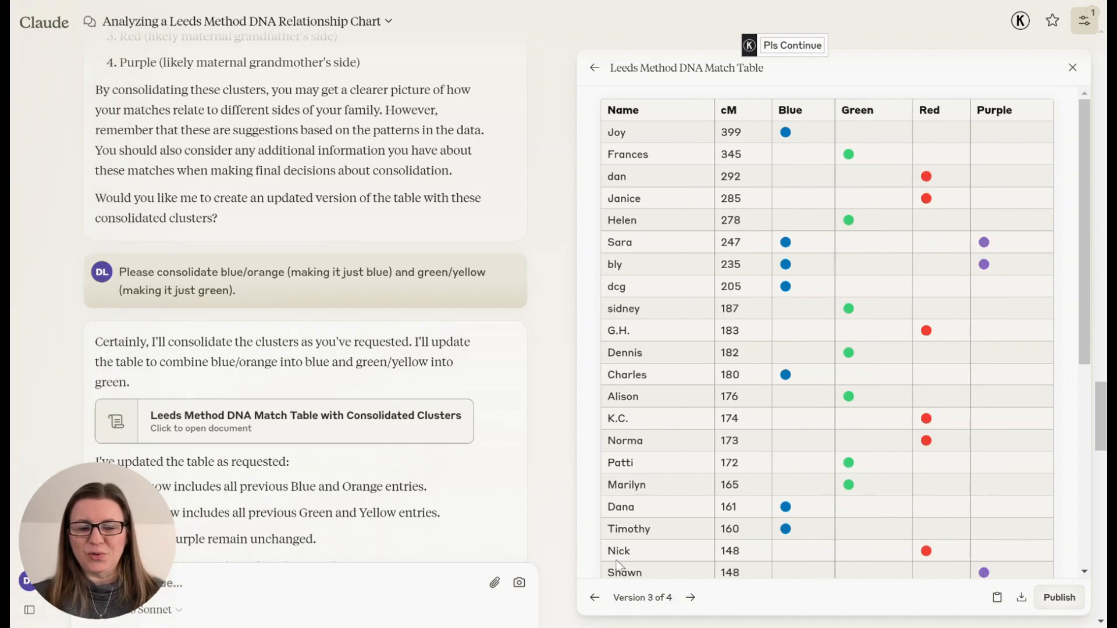
{"action": "scroll", "coordinate": [787, 430], "scroll_direction": "down", "scroll_amount": 6}
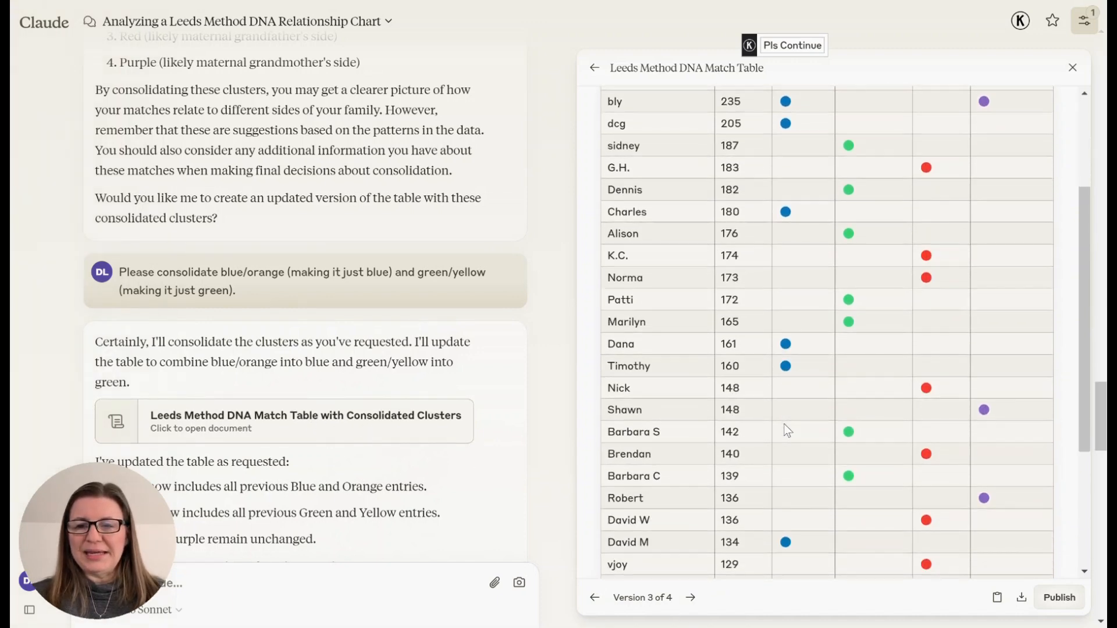
{"action": "scroll", "coordinate": [787, 430], "scroll_direction": "up", "scroll_amount": 7}
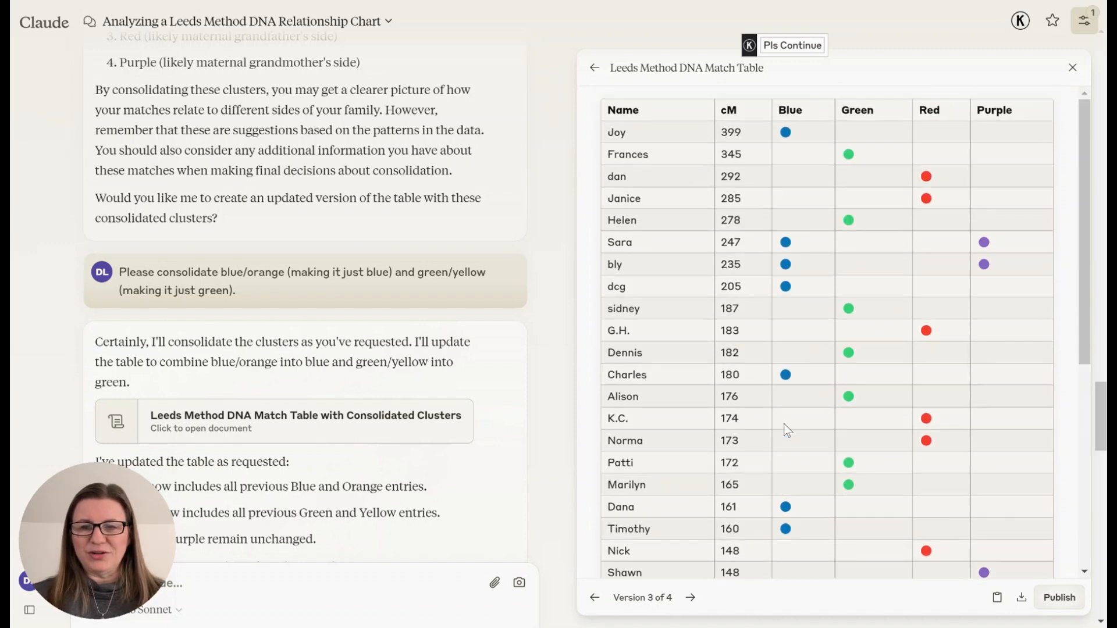
{"action": "scroll", "coordinate": [963, 413], "scroll_direction": "down", "scroll_amount": 5}
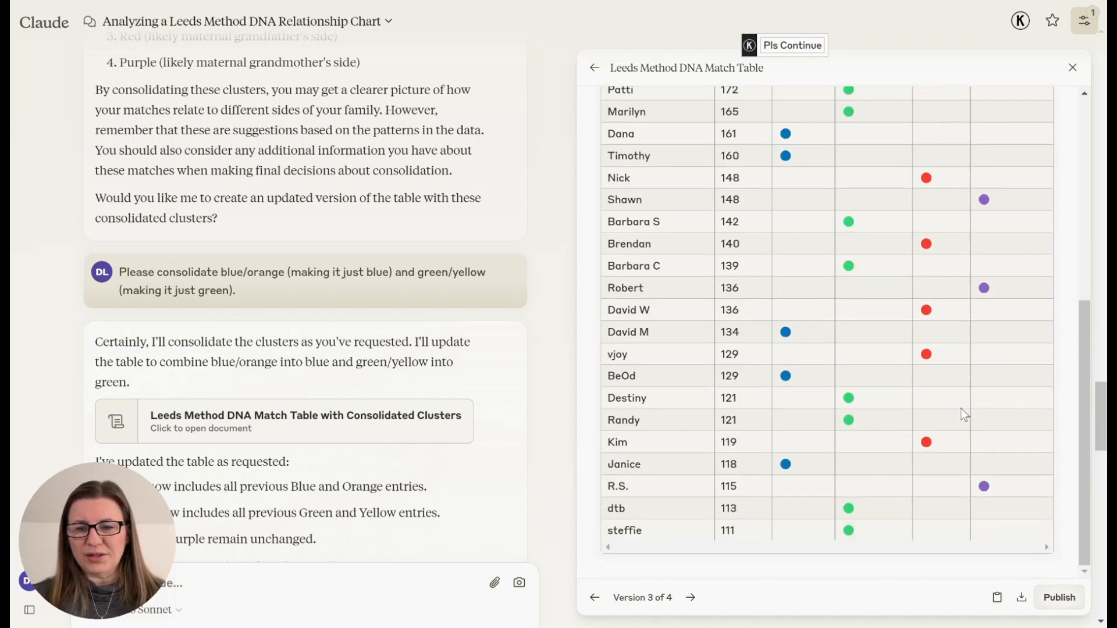
{"action": "scroll", "coordinate": [487, 334], "scroll_direction": "down", "scroll_amount": 15}
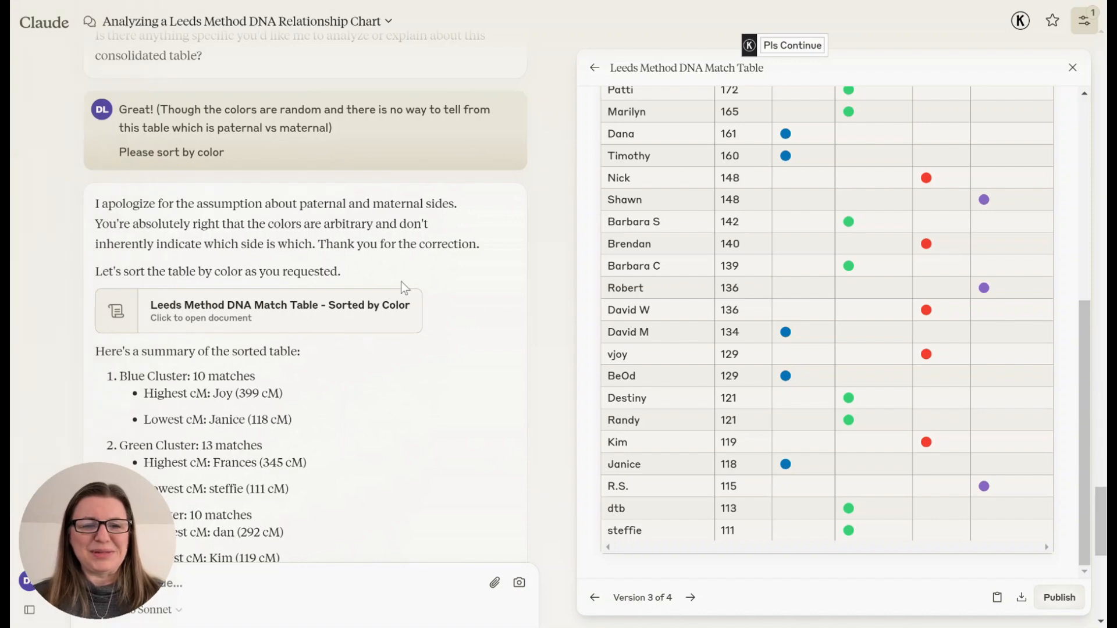
- Open the Leeds Method DNA Match Table - Sorted by Color and review the grouped rows
{"action": "left_click", "coordinate": [349, 312]}
{"action": "scroll", "coordinate": [644, 110], "scroll_direction": "up", "scroll_amount": 5}
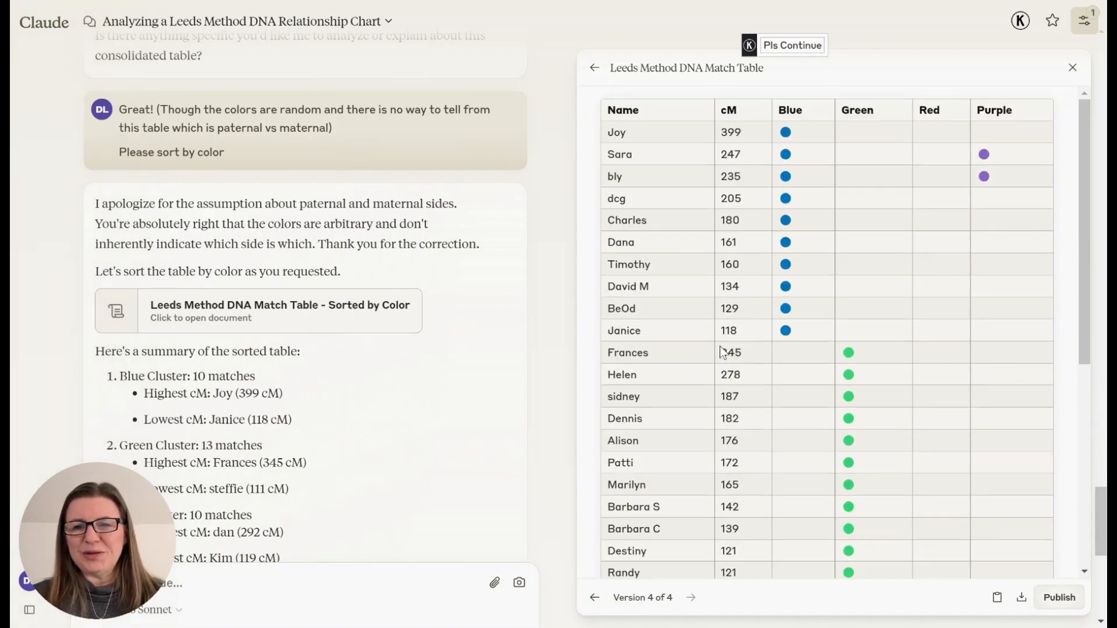
{"action": "scroll", "coordinate": [871, 243], "scroll_direction": "down", "scroll_amount": 5}
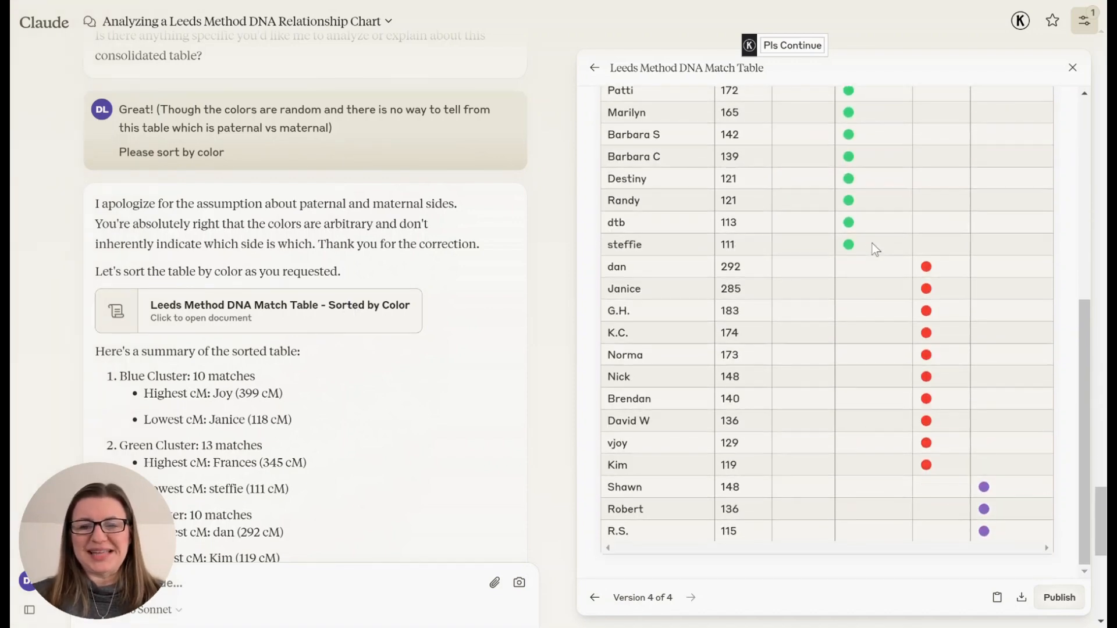
{"action": "scroll", "coordinate": [872, 243], "scroll_direction": "up", "scroll_amount": 5}
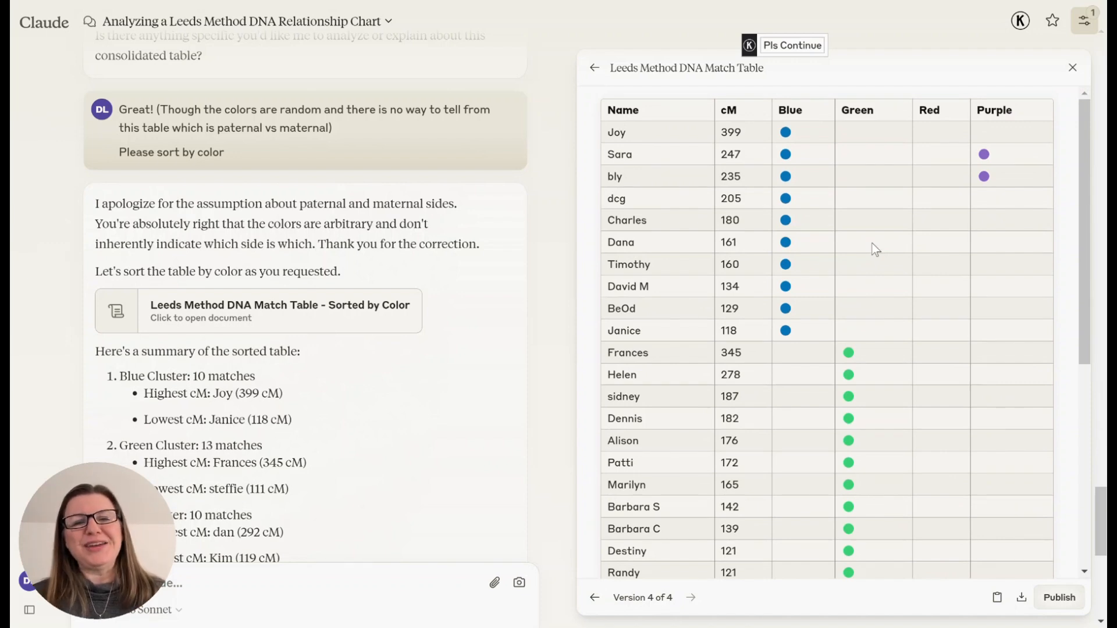